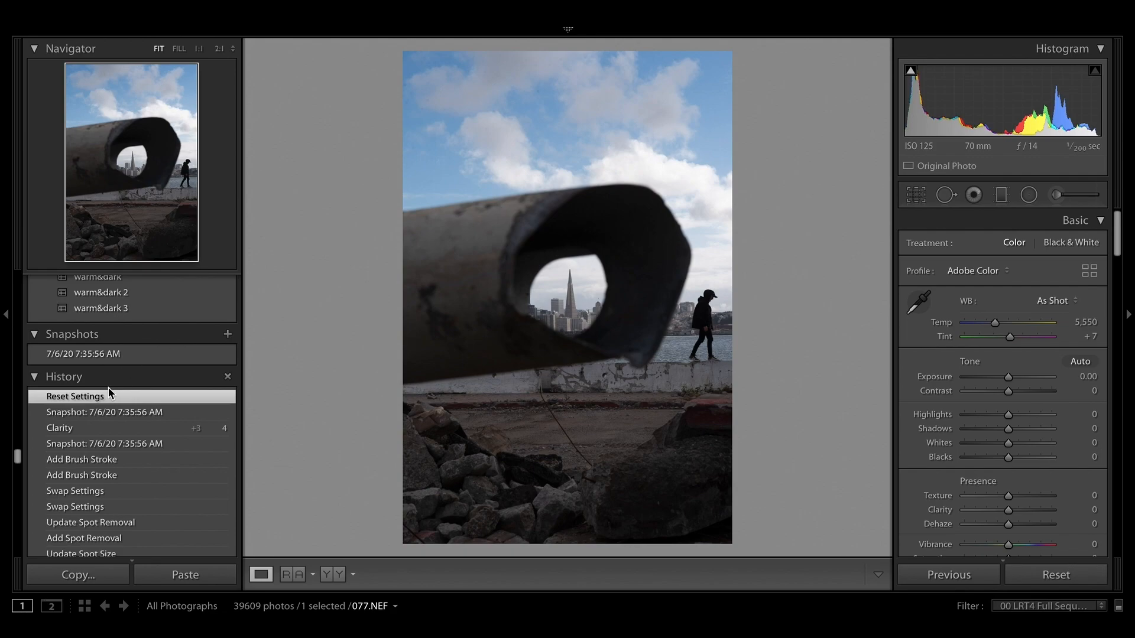
- View the finished edit from the snapshot state in the history, and reset the photo to its unedited settings
left_click(112, 412)
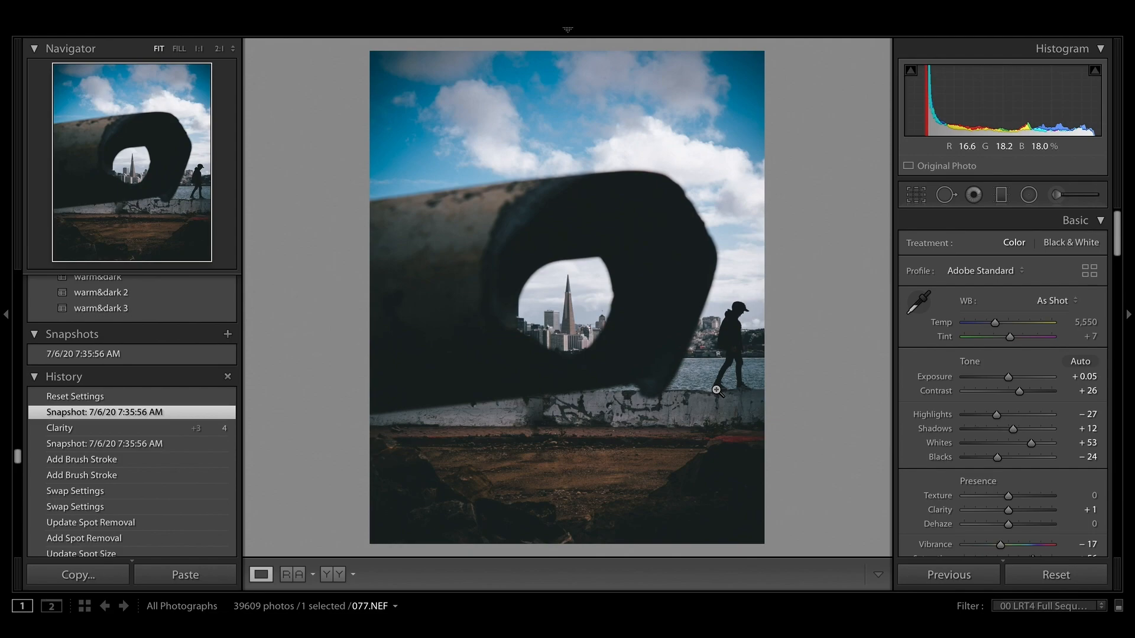
left_click(1039, 576)
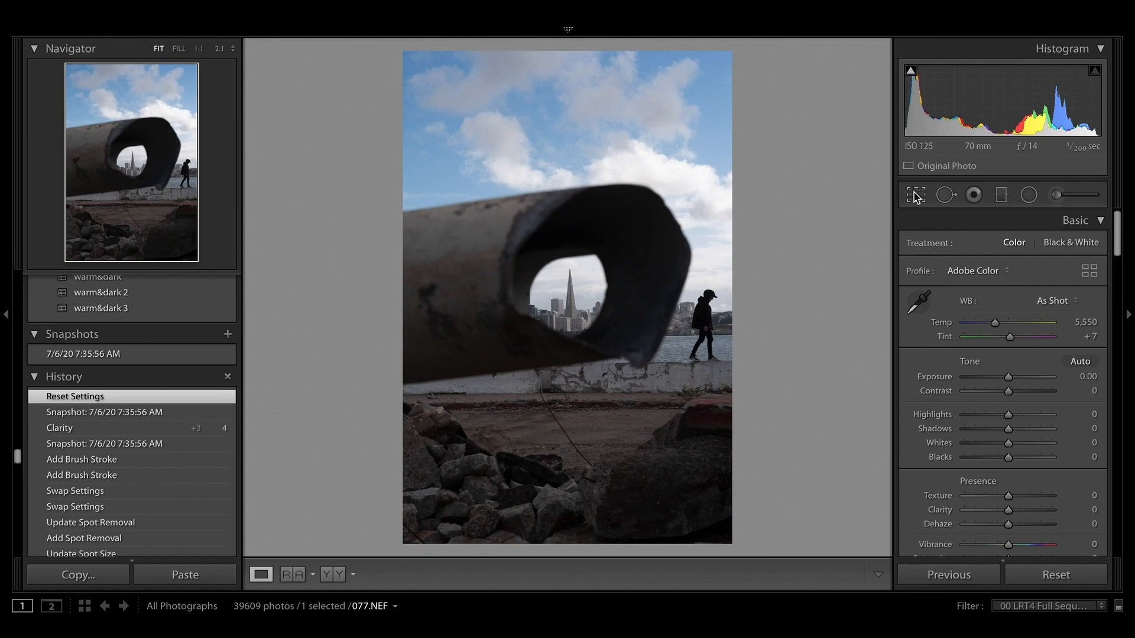
- Crop the photo to the 4 x 5 / 8 x 10 aspect ratio and shift the image slightly downward within the frame
left_click(915, 196)
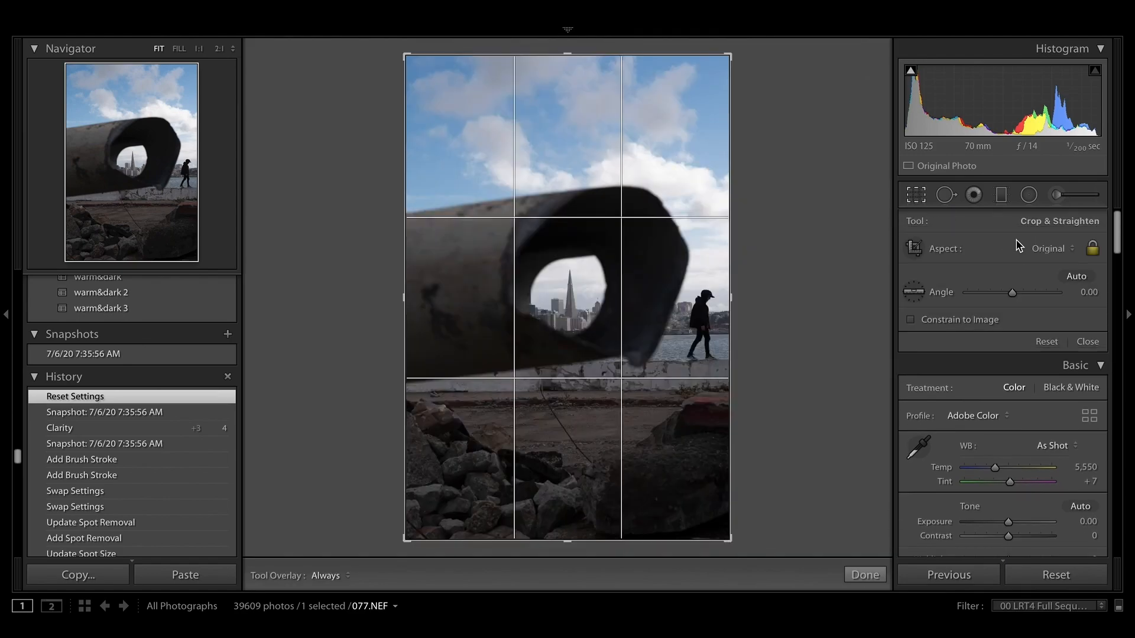
left_click(1051, 251)
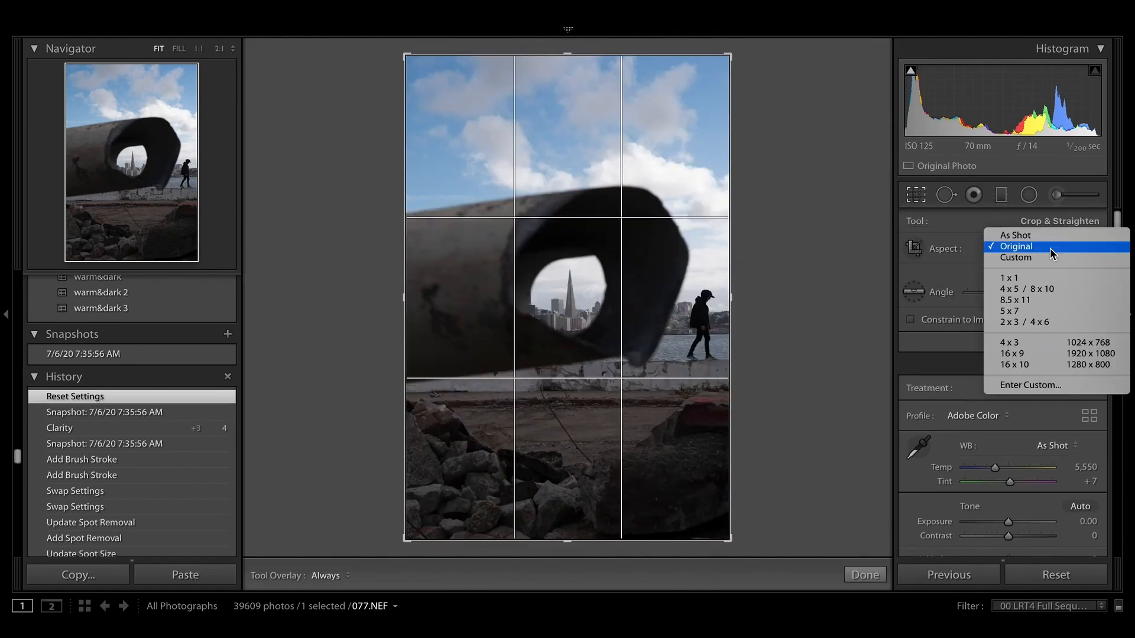
left_click(1031, 290)
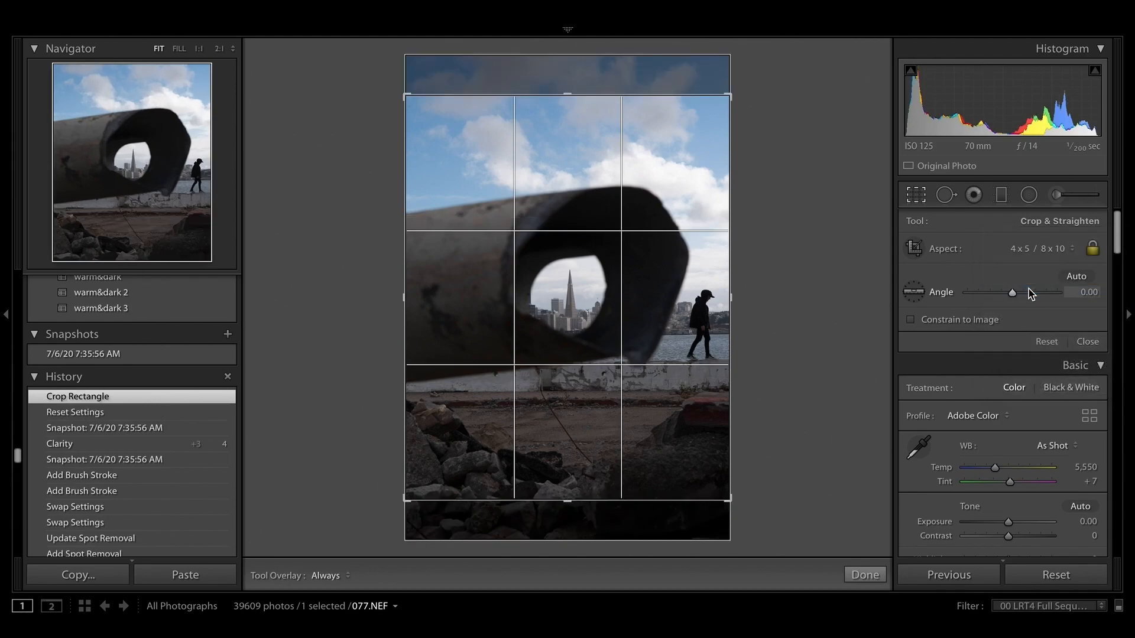
left_click_drag(672, 272, 672, 285)
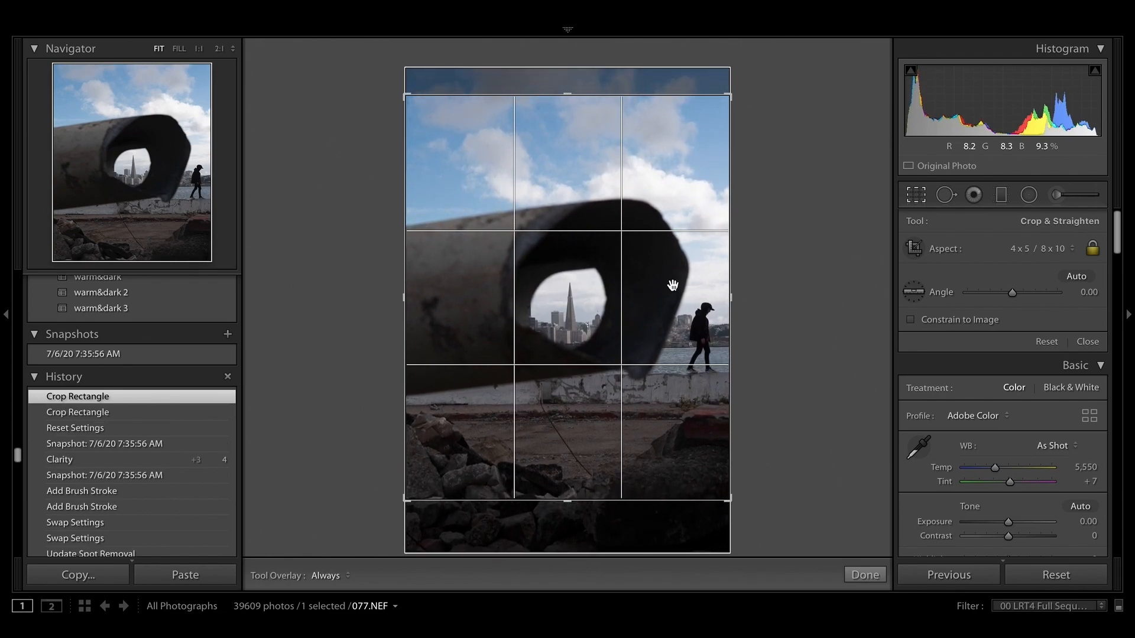
- Straighten the photo with a crop angle of 0.77 and apply the crop
left_click_drag(1090, 295, 1102, 294)
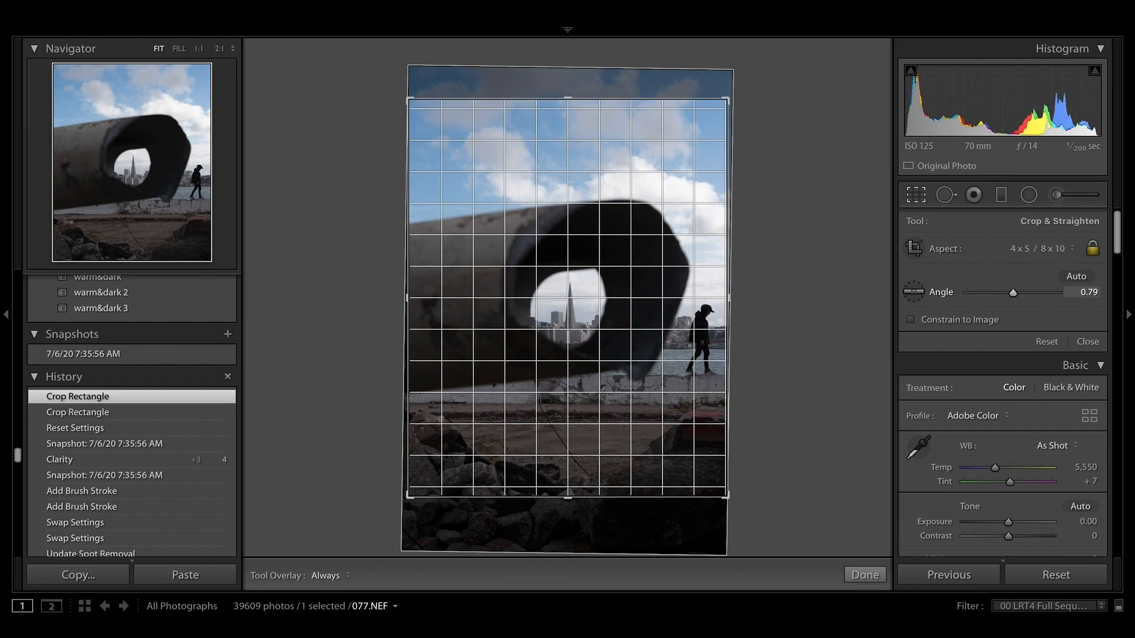
left_click_drag(1102, 294, 1090, 295)
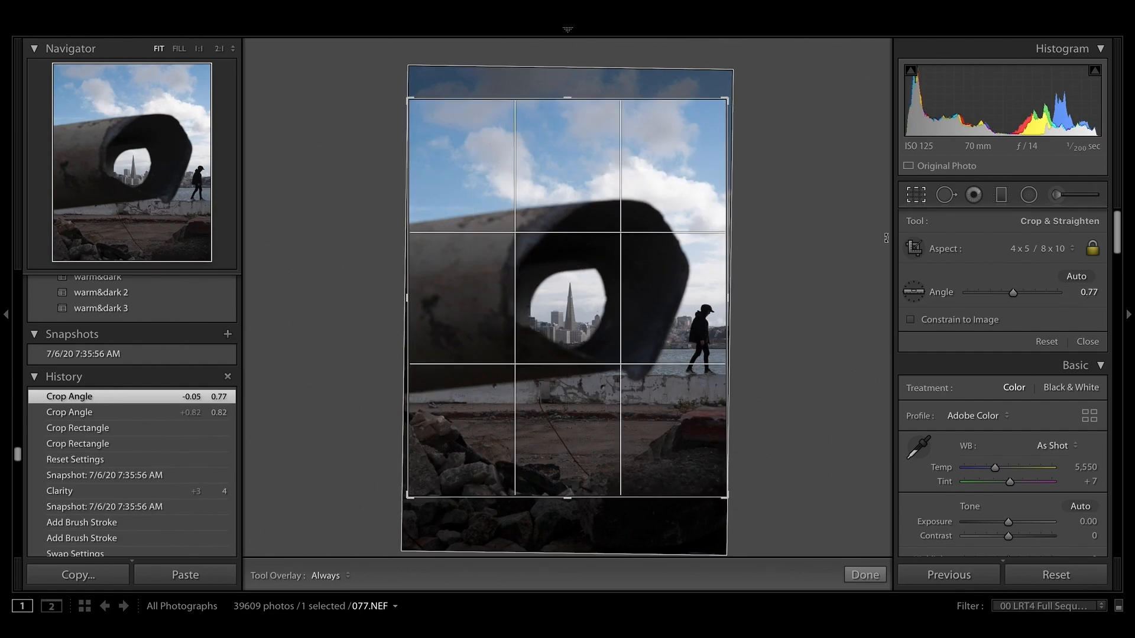
left_click(918, 196)
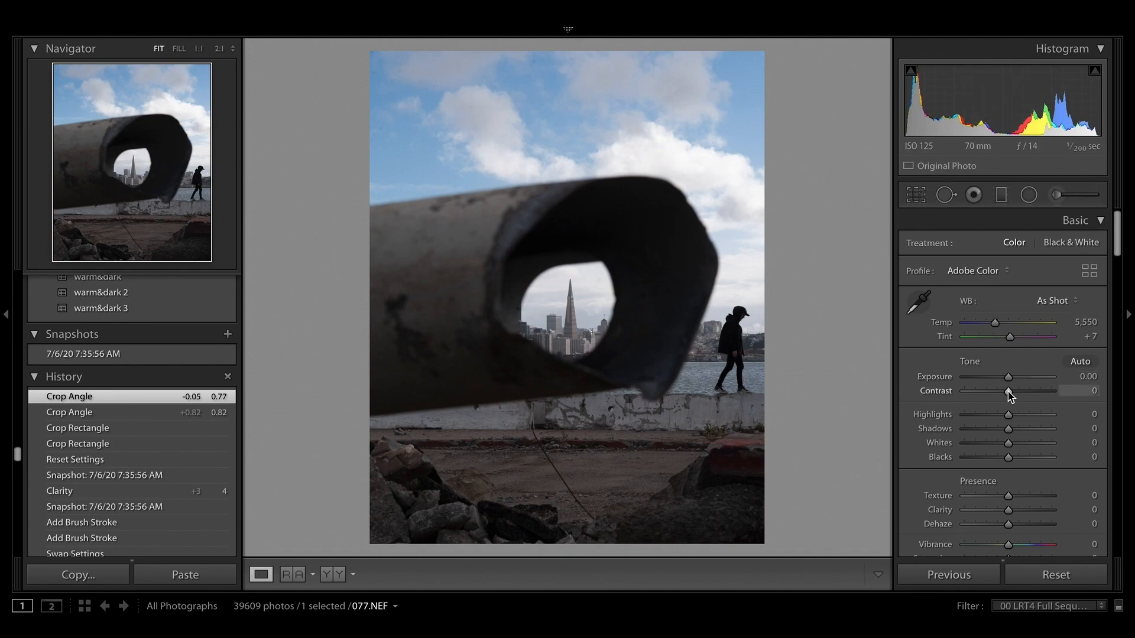
- Set the photo's Contrast to +26 and Highlights to -27
left_click_drag(1008, 391, 1020, 390)
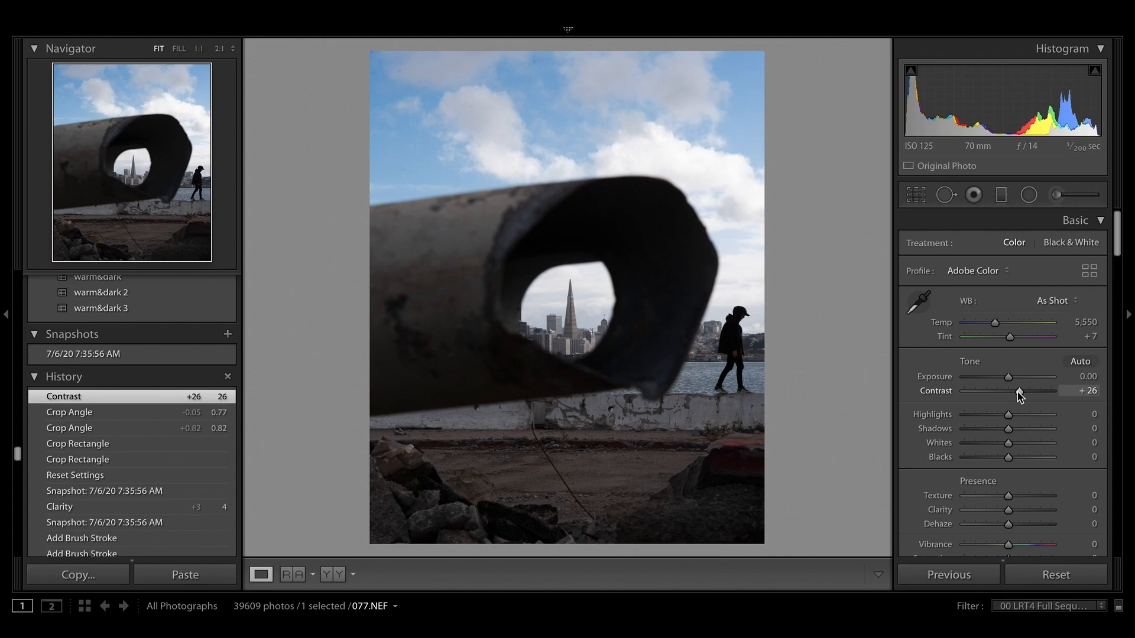
left_click_drag(1009, 417, 997, 420)
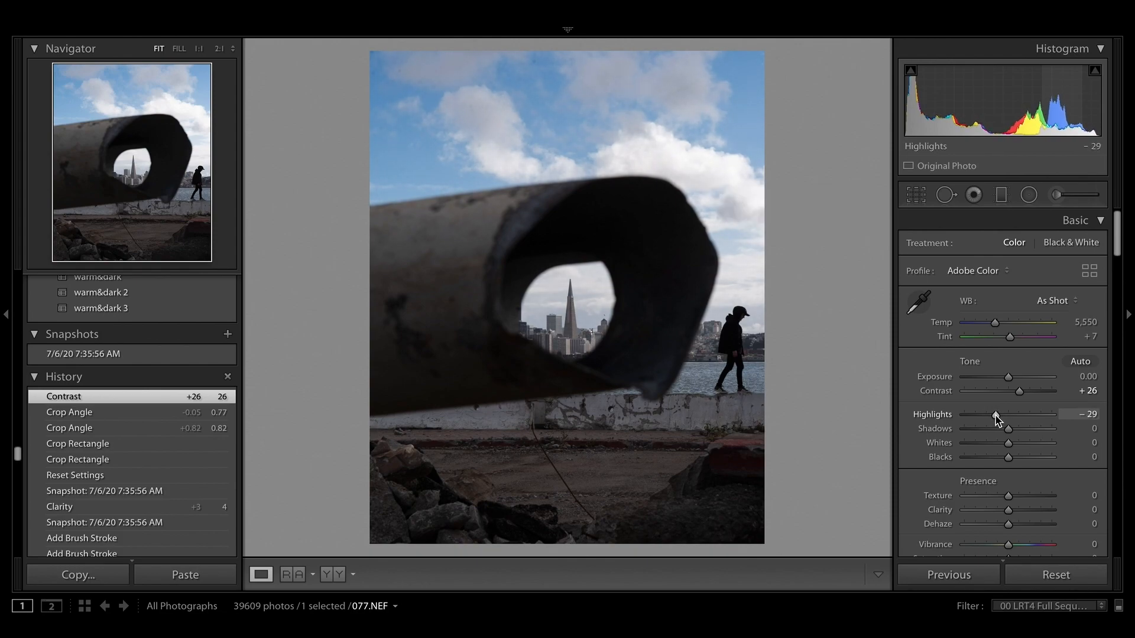
left_click_drag(997, 420, 997, 419)
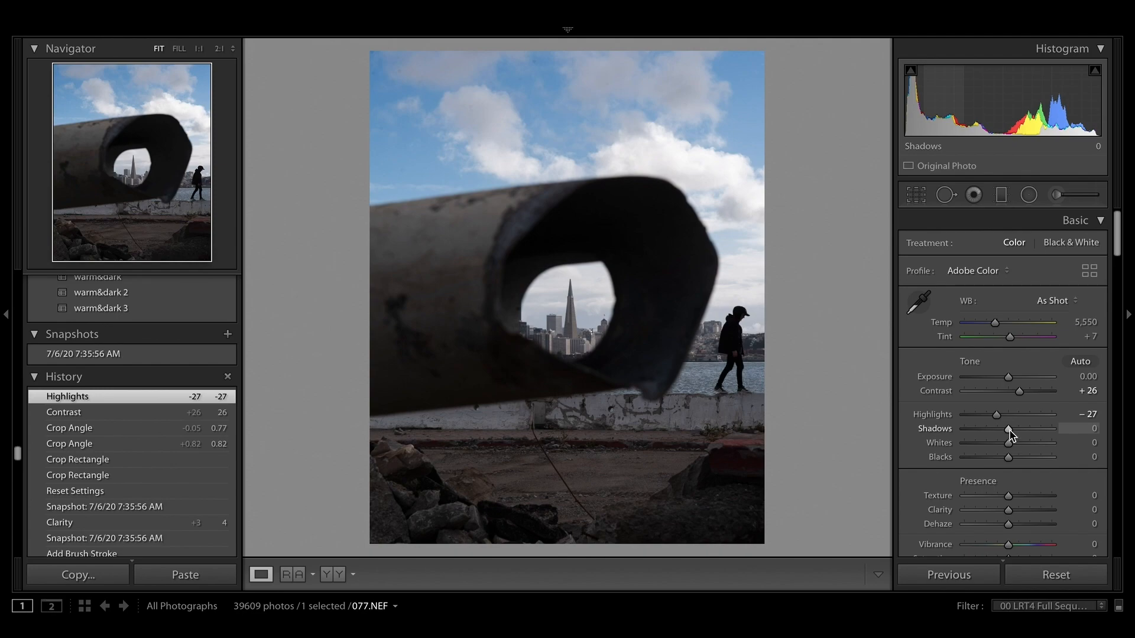
- Raise the photo's Shadows to +26 and Whites to +53
left_click_drag(1010, 433, 1017, 433)
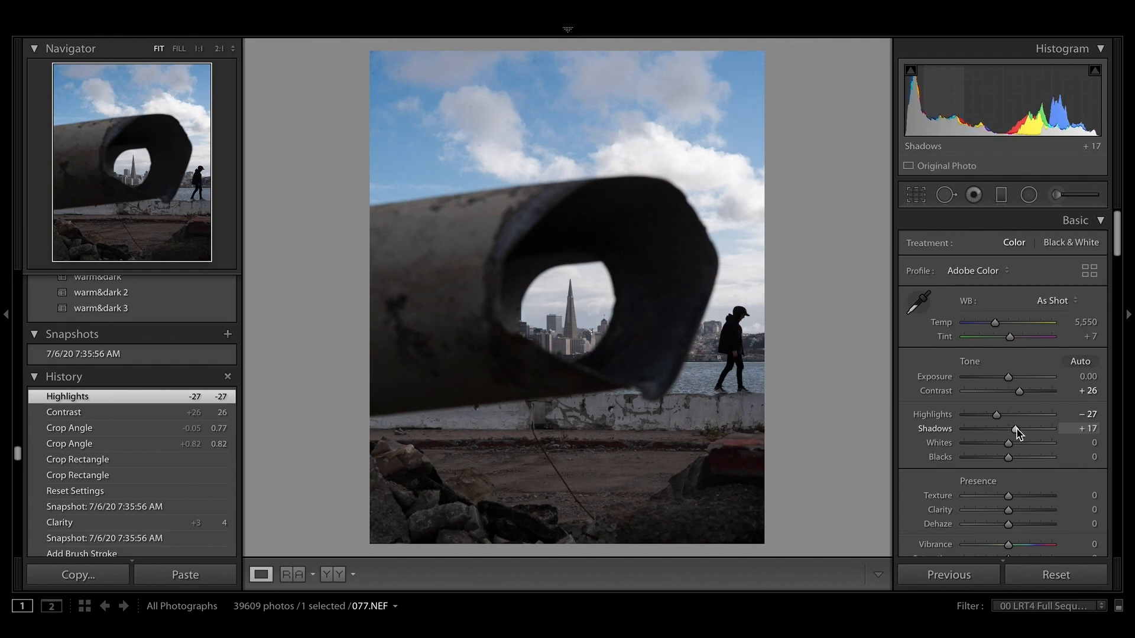
left_click_drag(1017, 434, 1020, 431)
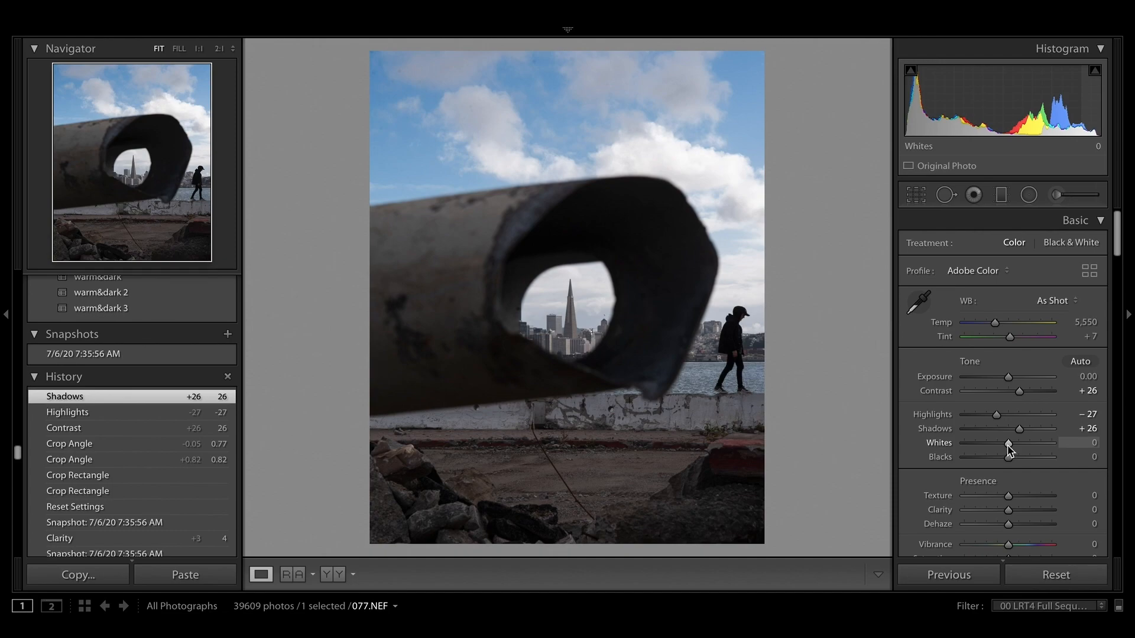
left_click_drag(1011, 451, 1021, 451)
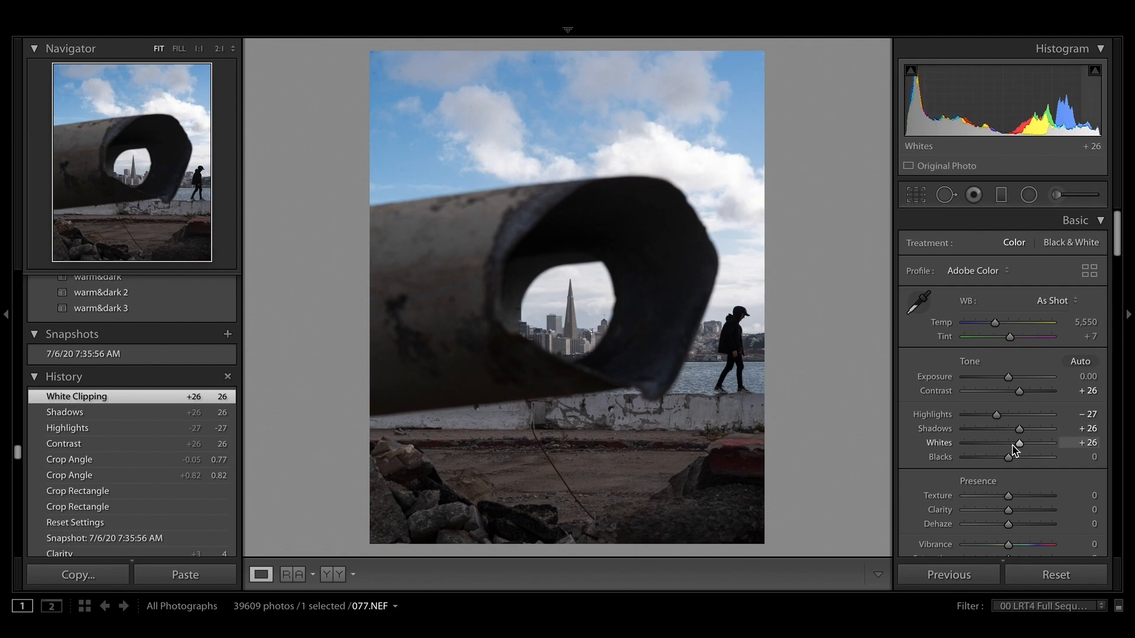
left_click_drag(1022, 450, 1034, 449)
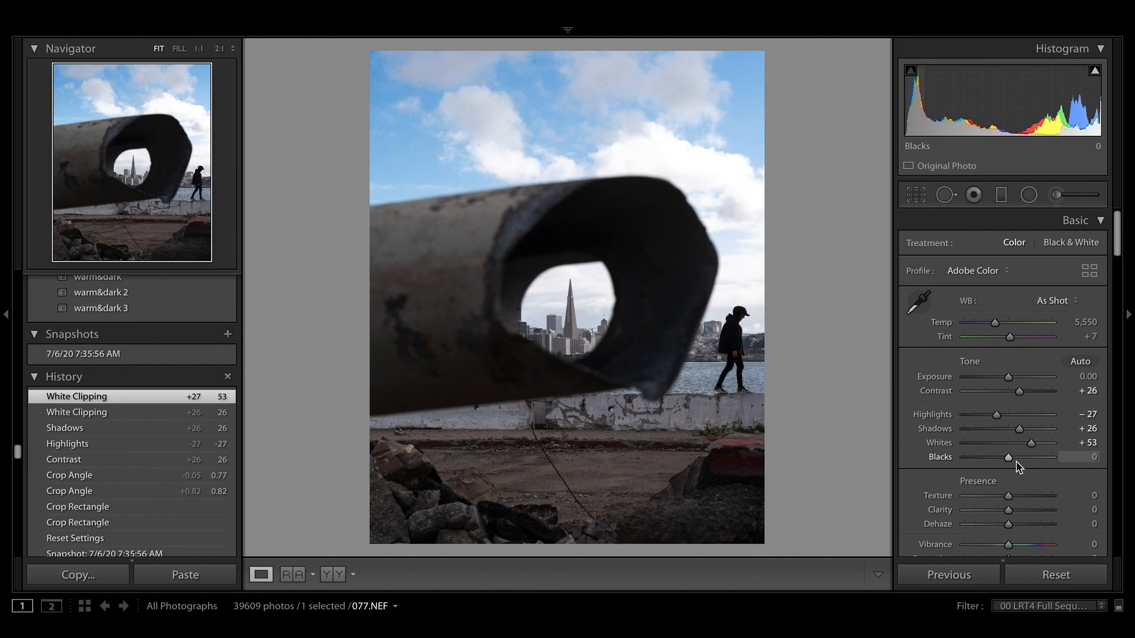
- Lower the photo's Blacks to -27 and set Clarity to +3
left_click_drag(1017, 459, 997, 459)
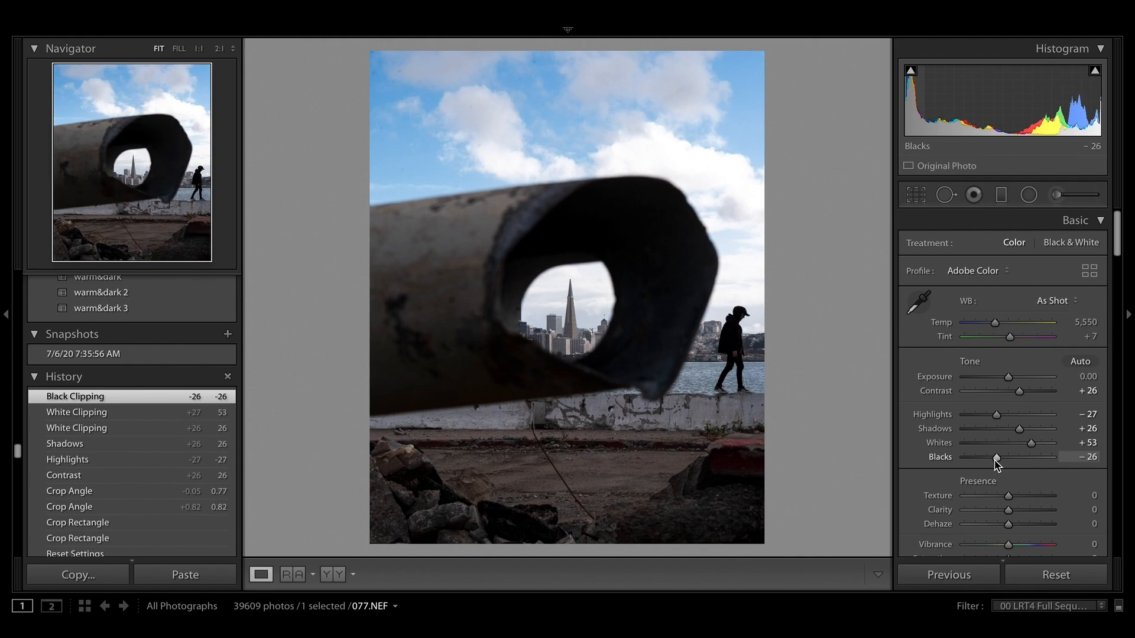
left_click_drag(996, 460, 994, 460)
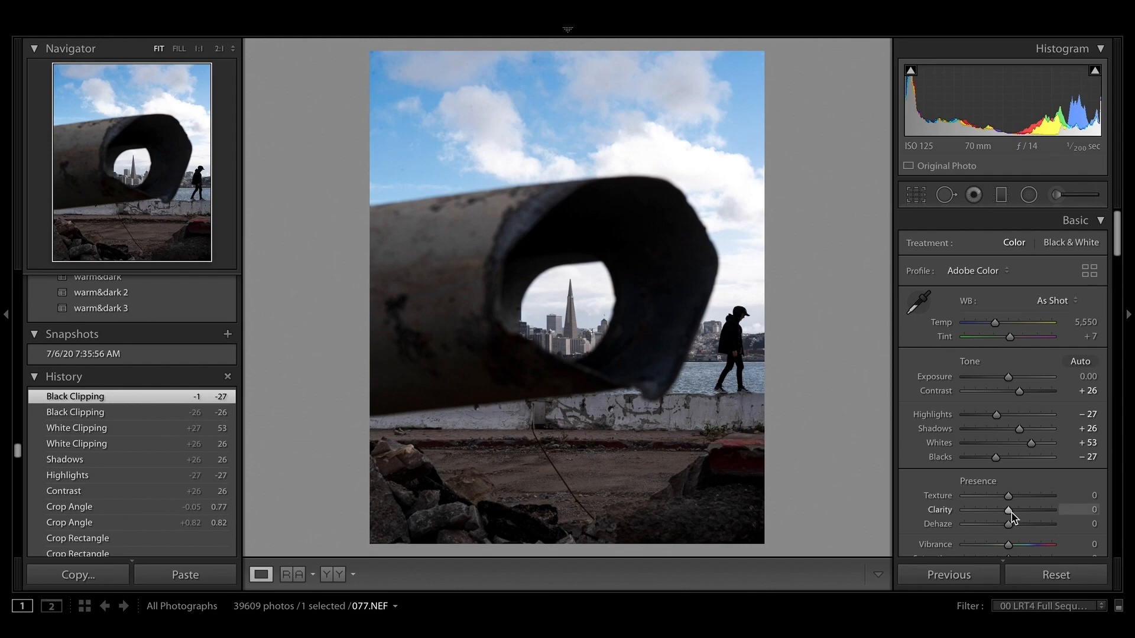
left_click_drag(1009, 512, 1011, 512)
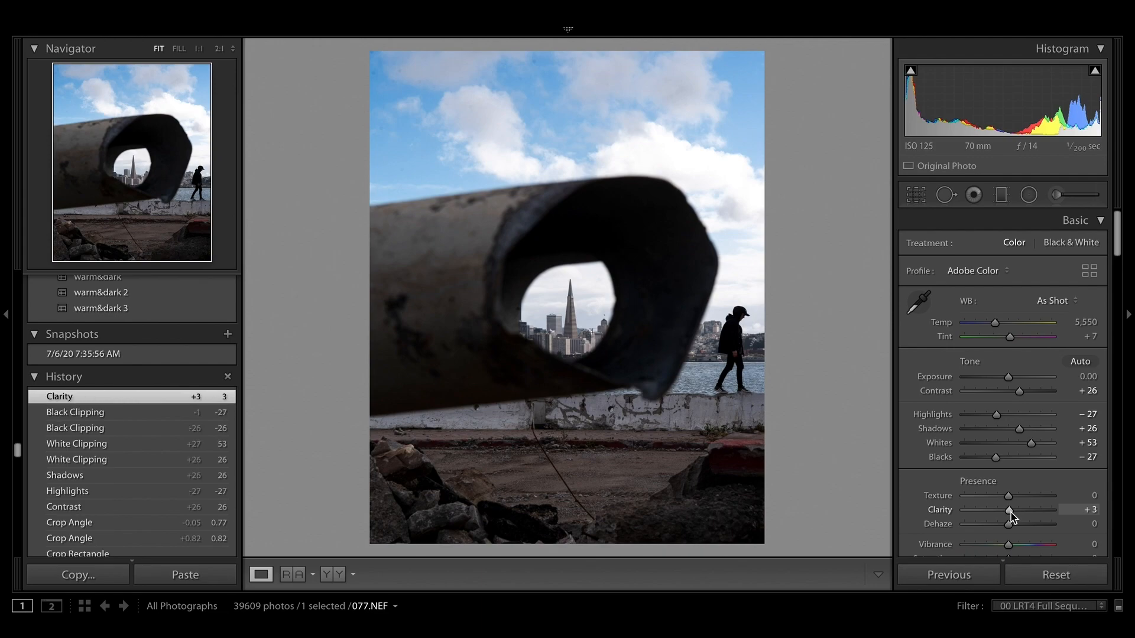
- Reduce the photo's Vibrance to -17 and increase Saturation to +56
scroll(1011, 515, "down", 3)
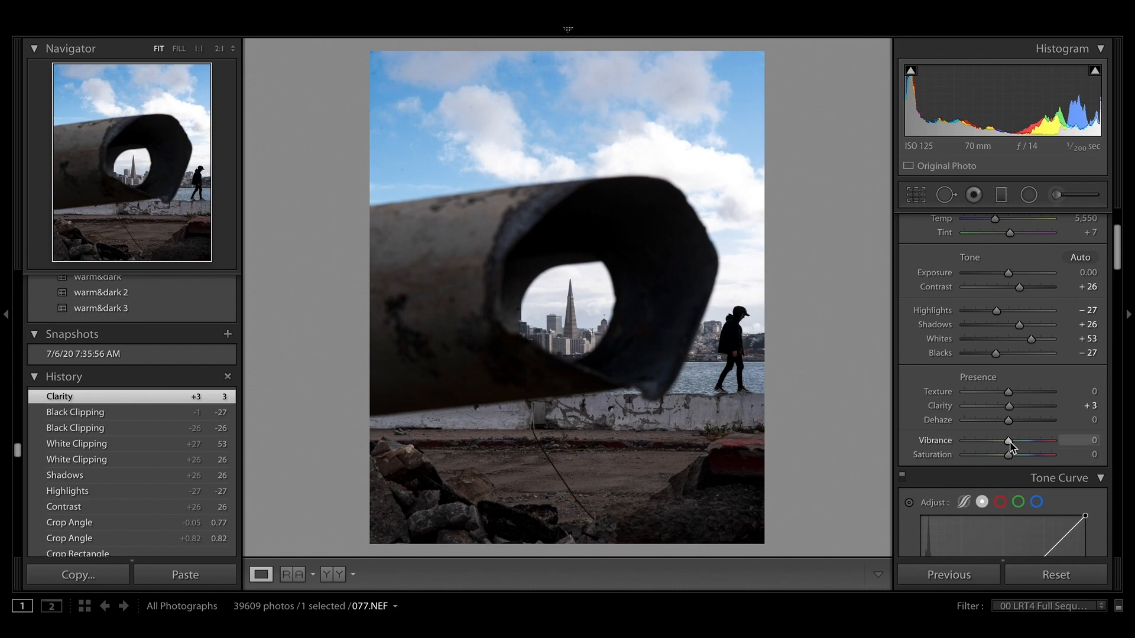
mouse_move(1009, 444)
left_mouse_down()
mouse_move(981, 446)
mouse_move(1001, 448)
left_mouse_up()
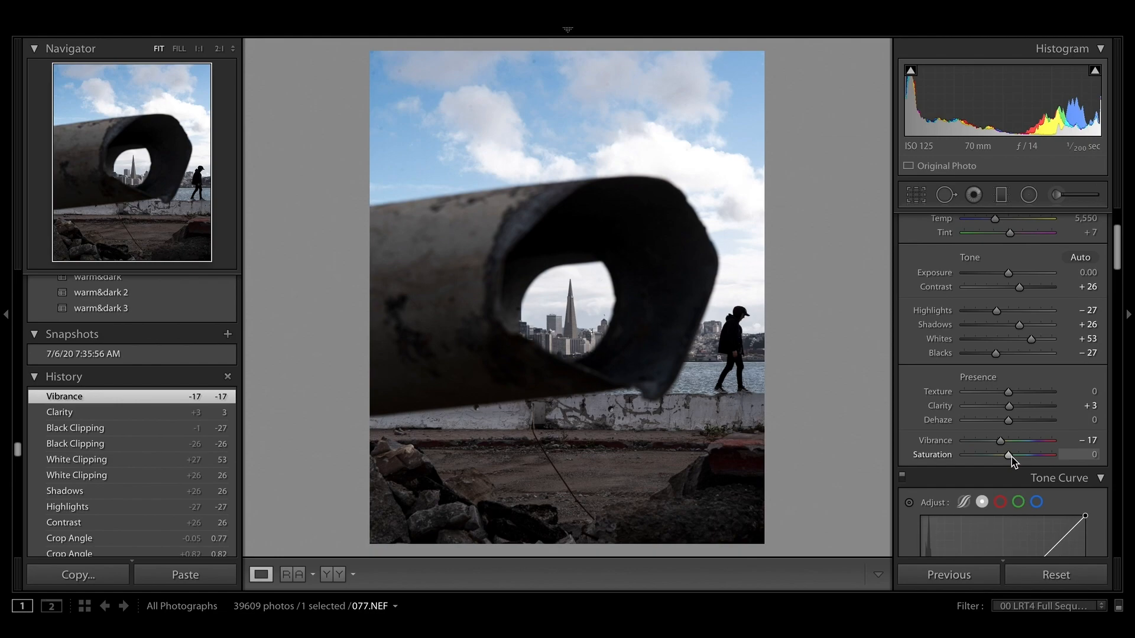
left_click_drag(1012, 460, 1036, 460)
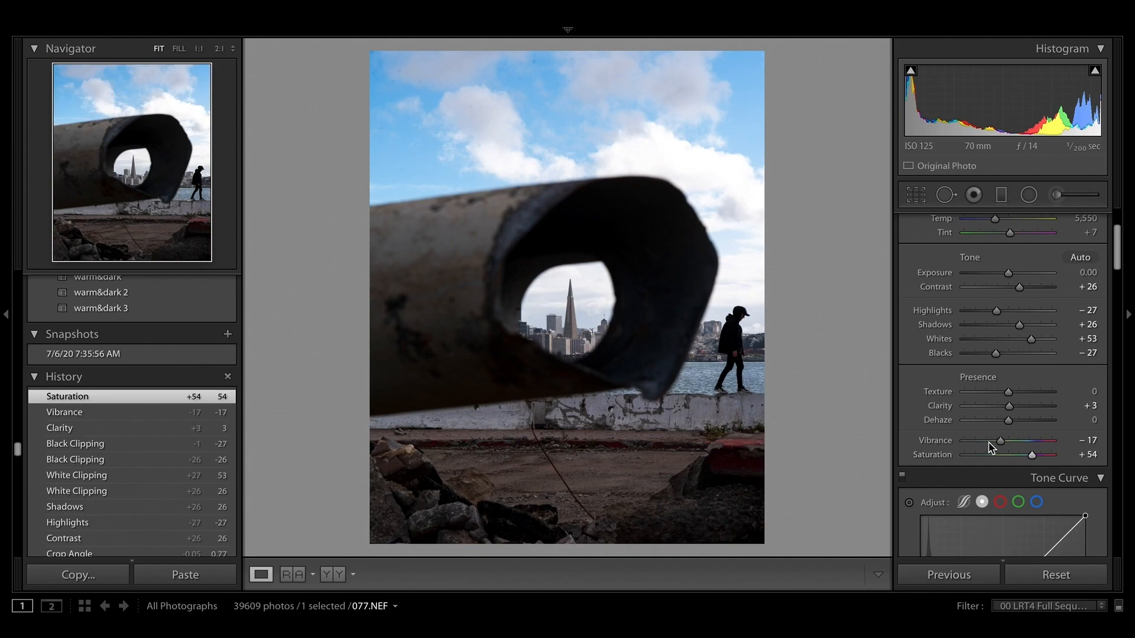
double_click(1033, 456)
left_click(1033, 457)
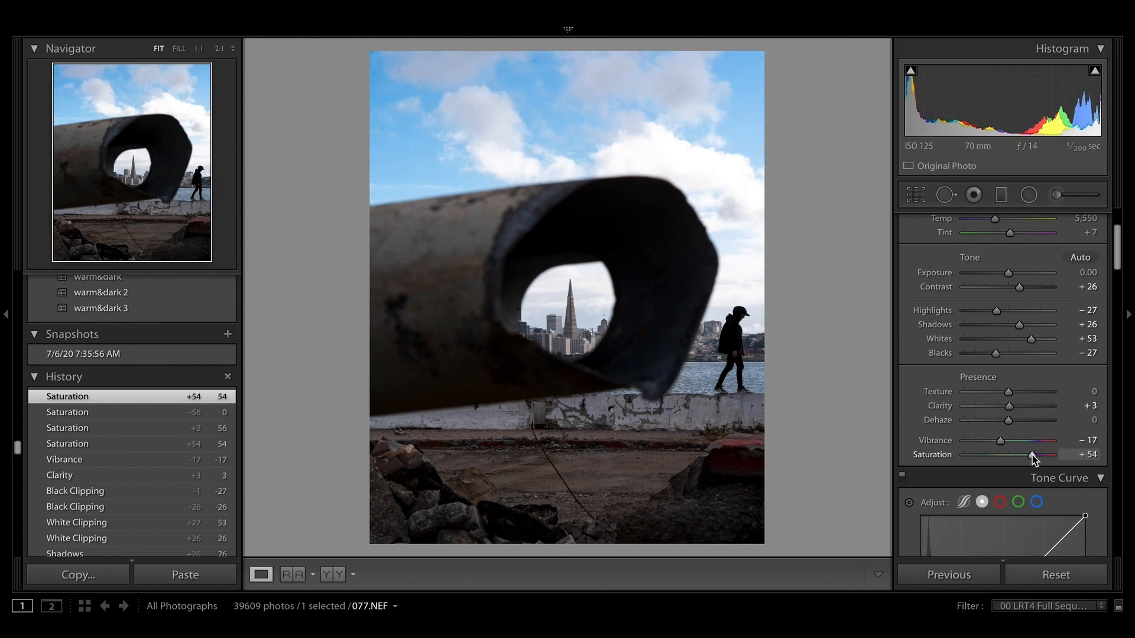
left_click(1033, 456)
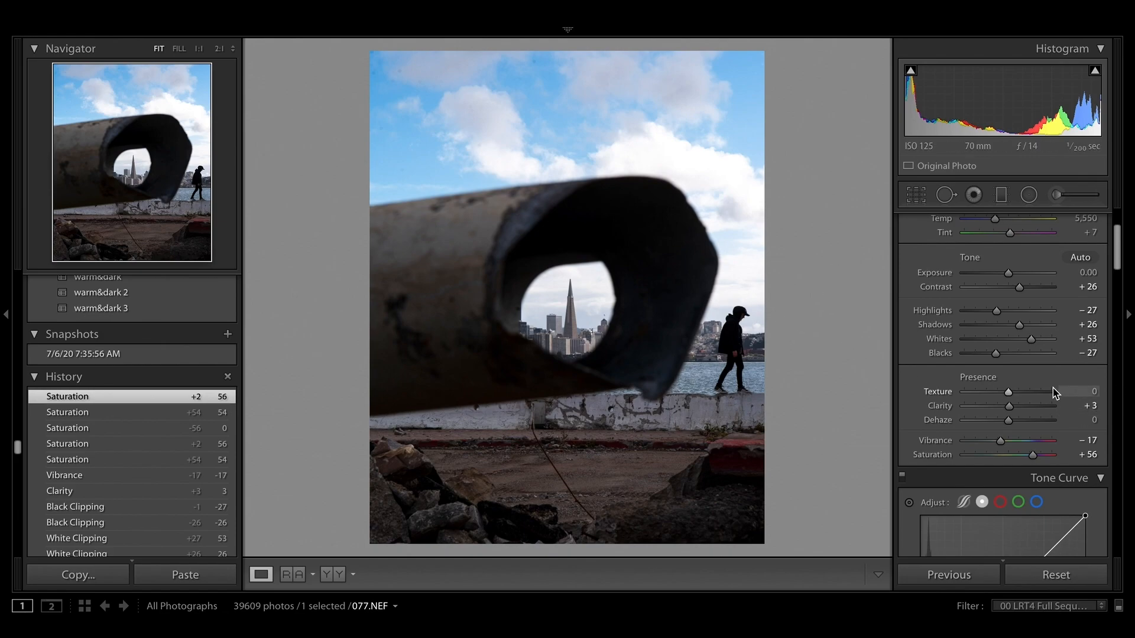
- Add three control points to the linear RGB point curve, at the shadow, midtone and highlight quarter marks
scroll(1055, 393, "down", 5)
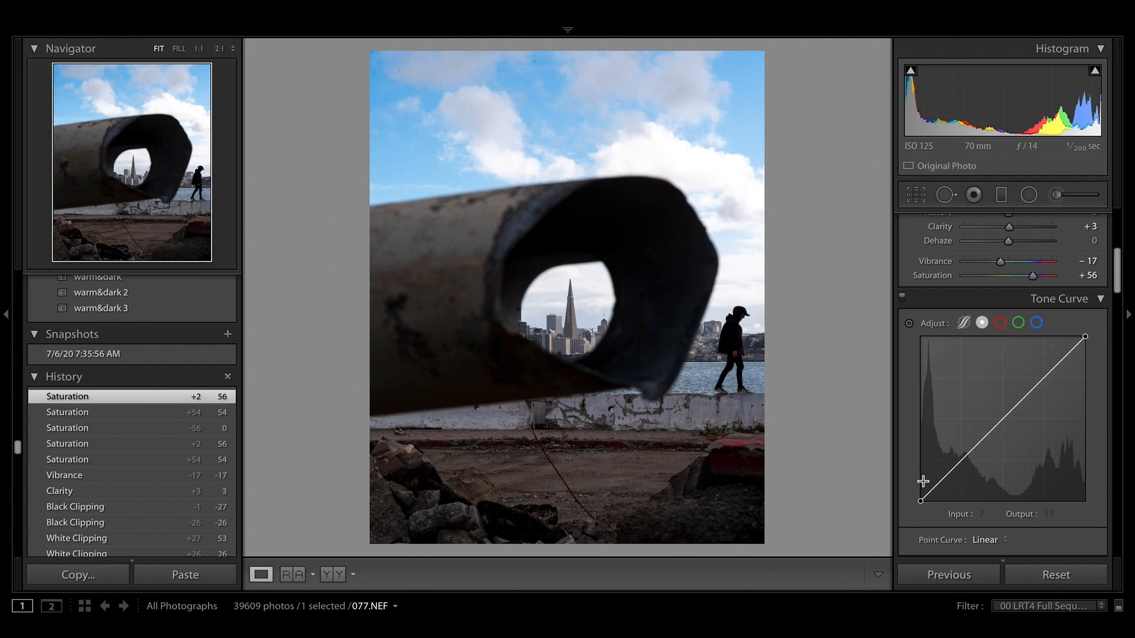
left_click(964, 323)
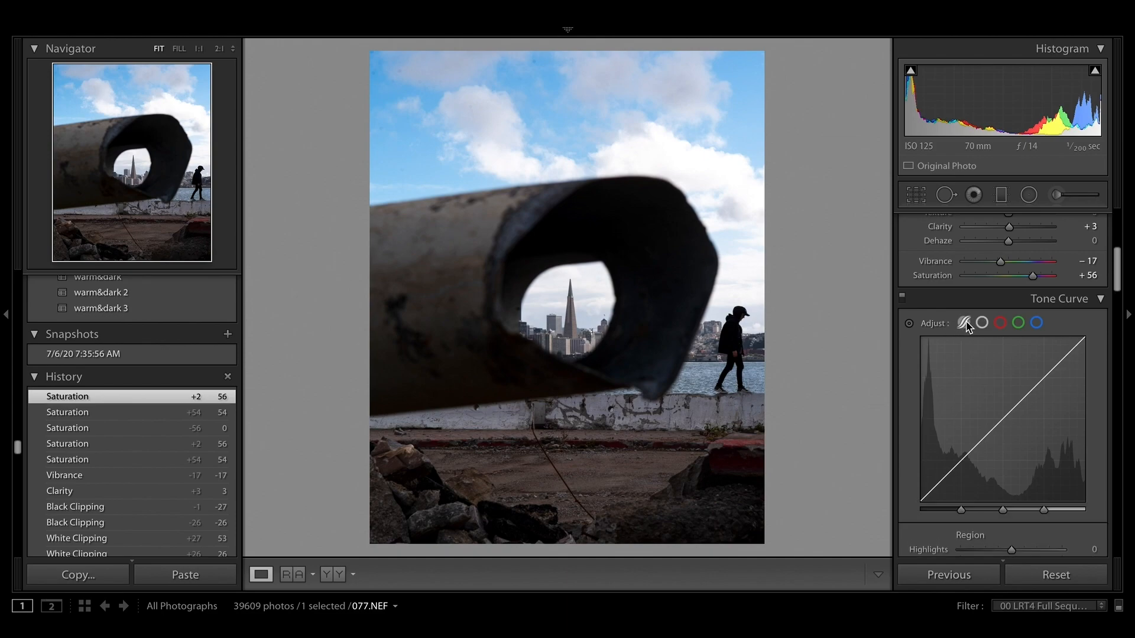
scroll(998, 500, "down", 2)
scroll(998, 500, "up", 2)
left_click(982, 295)
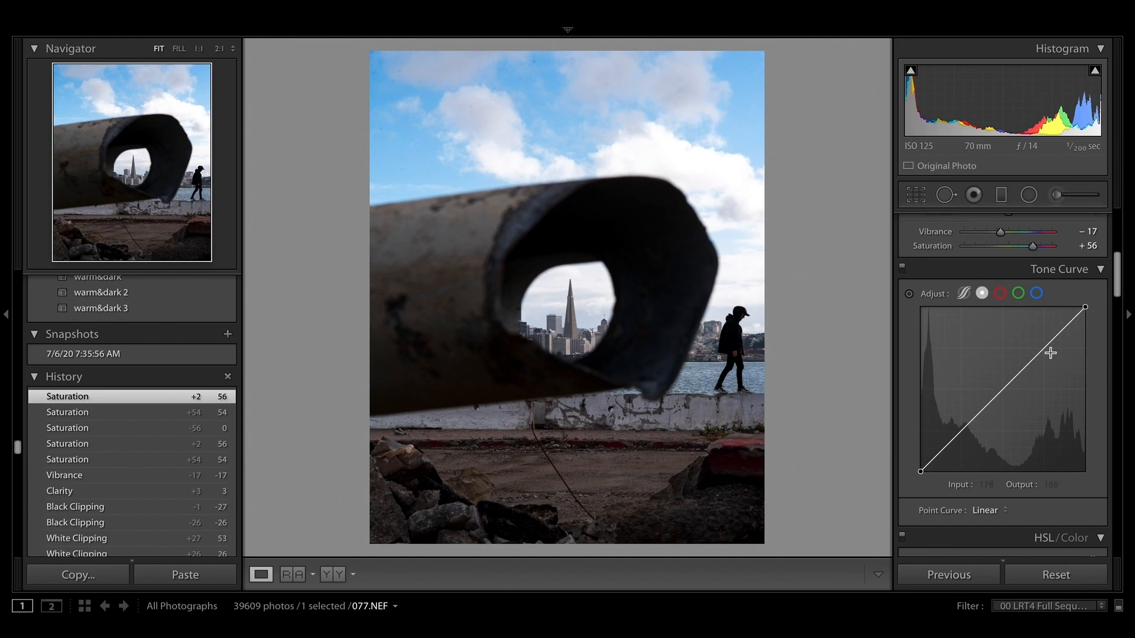
left_click(959, 432)
left_click(1001, 389)
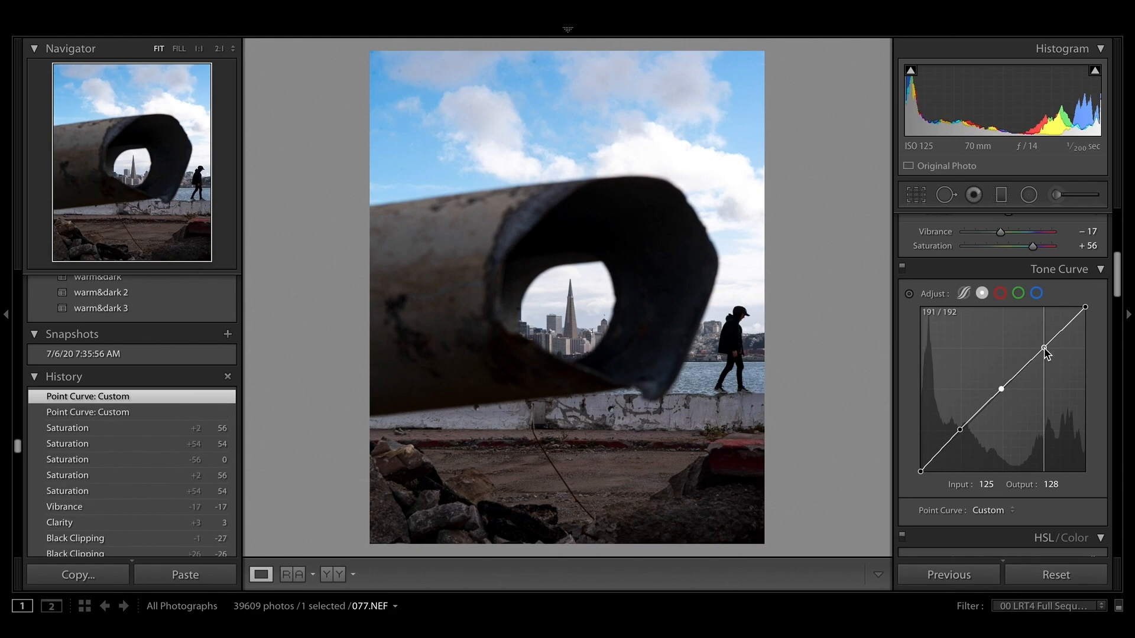
left_click(1043, 349)
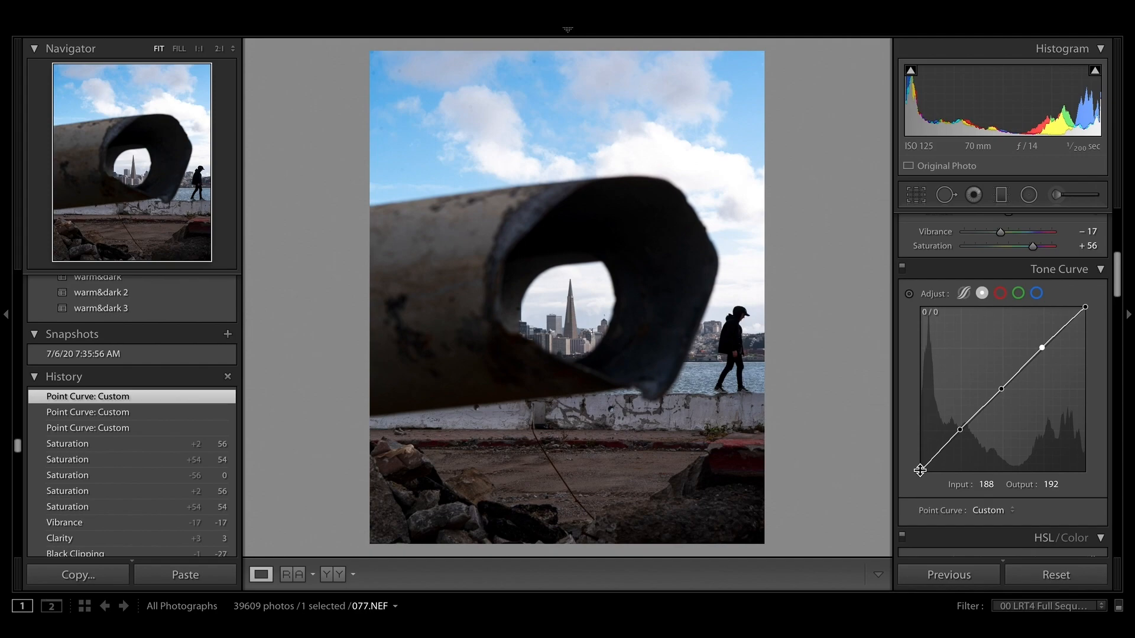
- Fade the blacks by raising the curve's black point to output 32, and lower the shadow point to input 56, output 44
left_click_drag(919, 470, 919, 425)
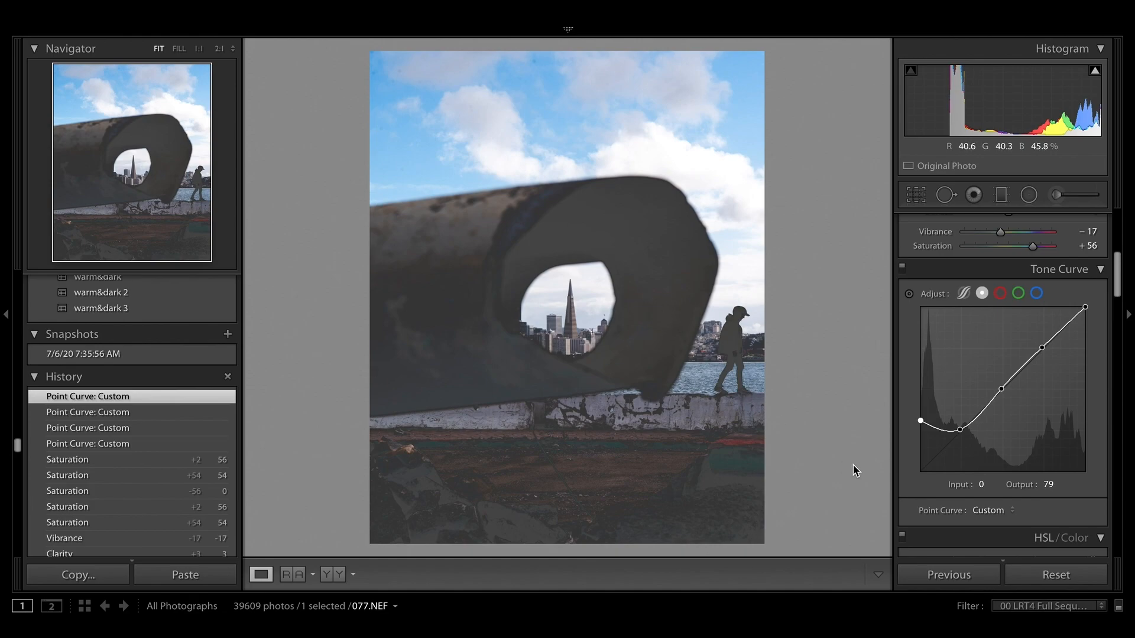
left_click_drag(921, 423, 909, 456)
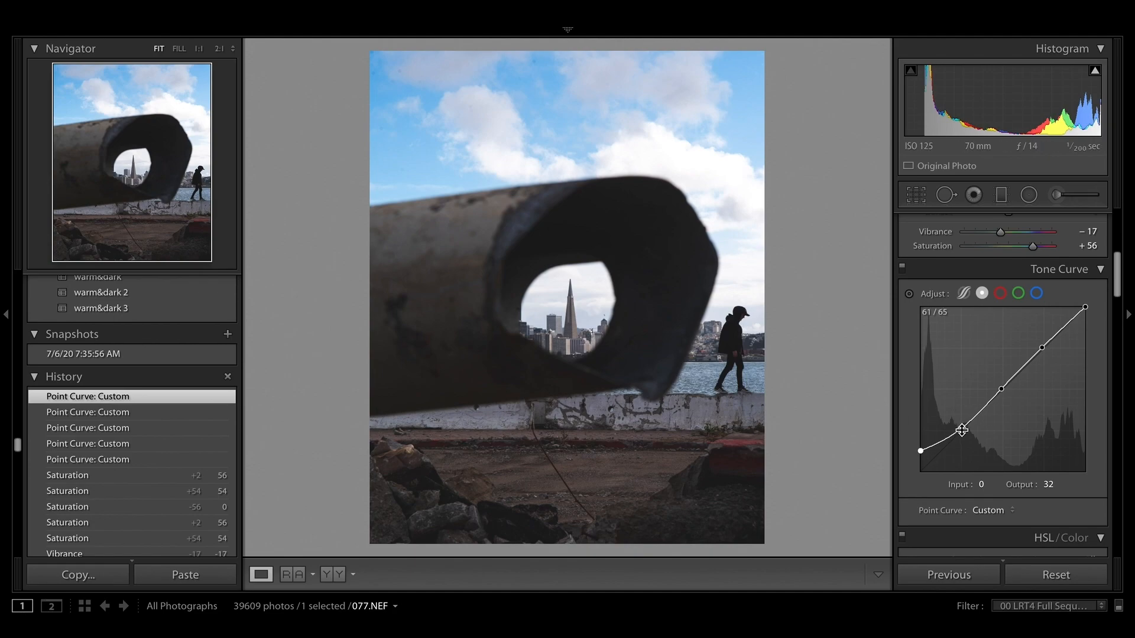
left_click_drag(961, 430, 957, 443)
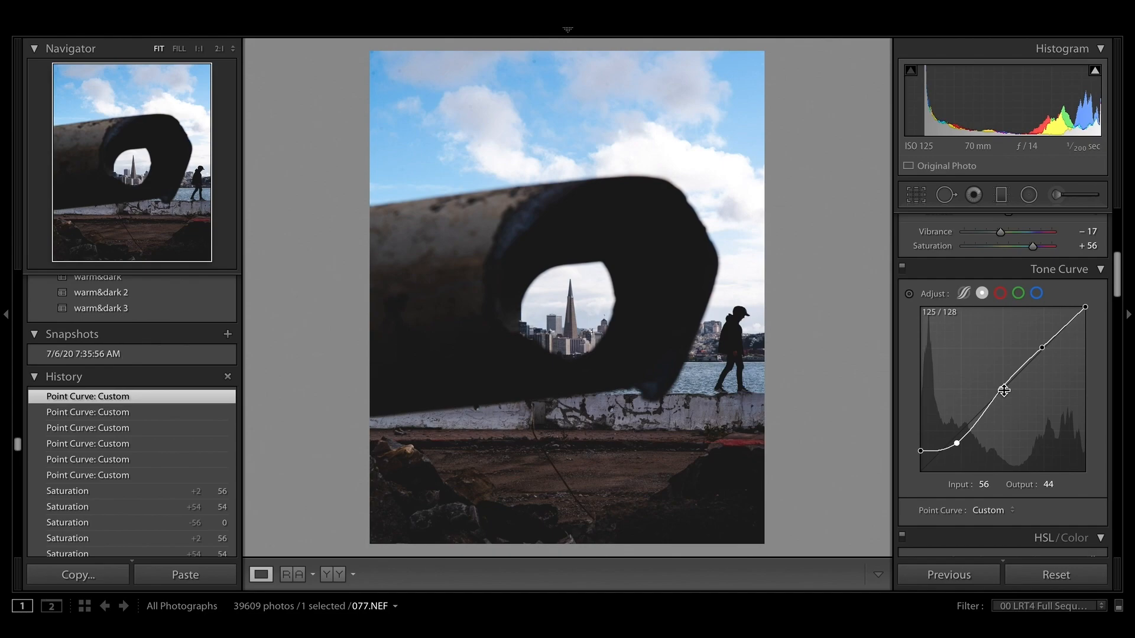
- Raise the curve's midtone point to output 131 and its highlight point to output 194
left_click_drag(1004, 391, 1003, 391)
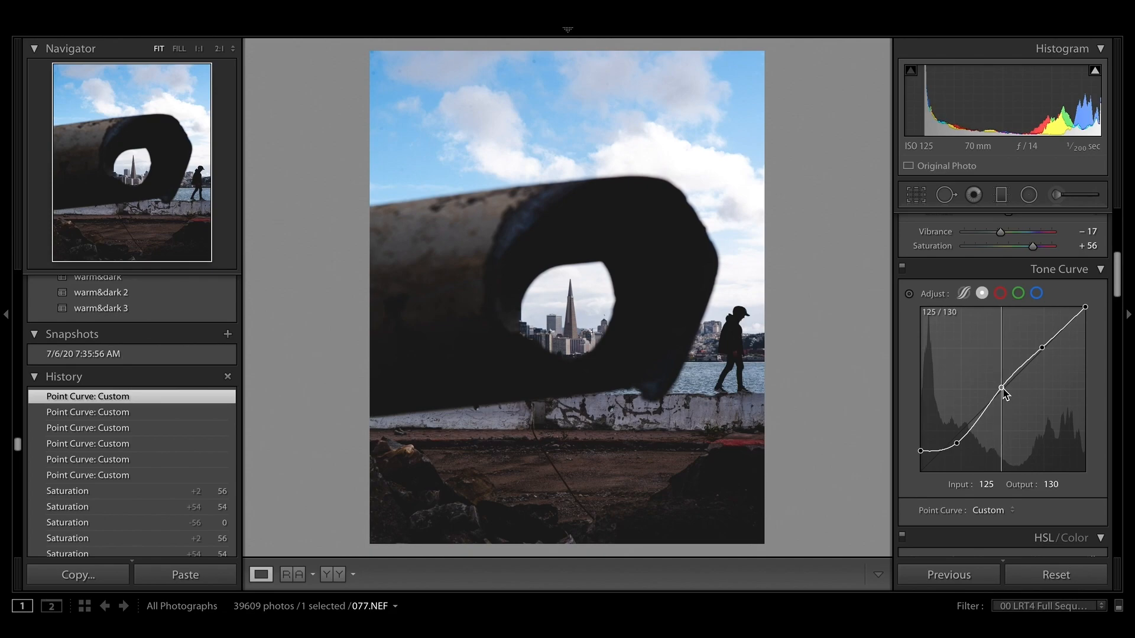
left_click_drag(1003, 388, 997, 387)
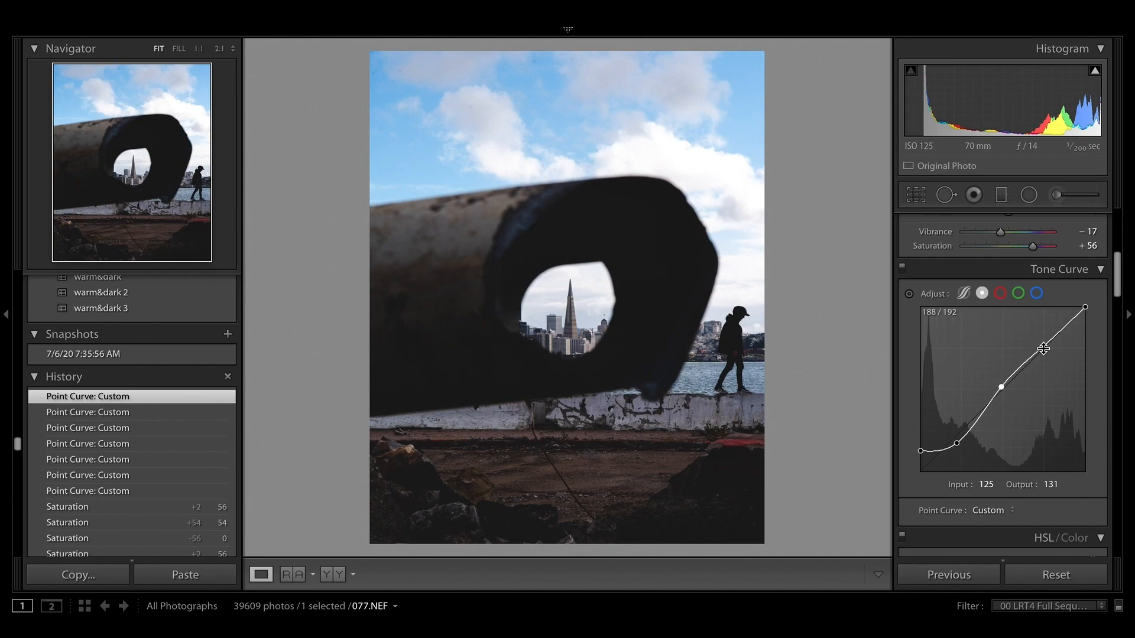
left_click_drag(1043, 350, 1045, 351)
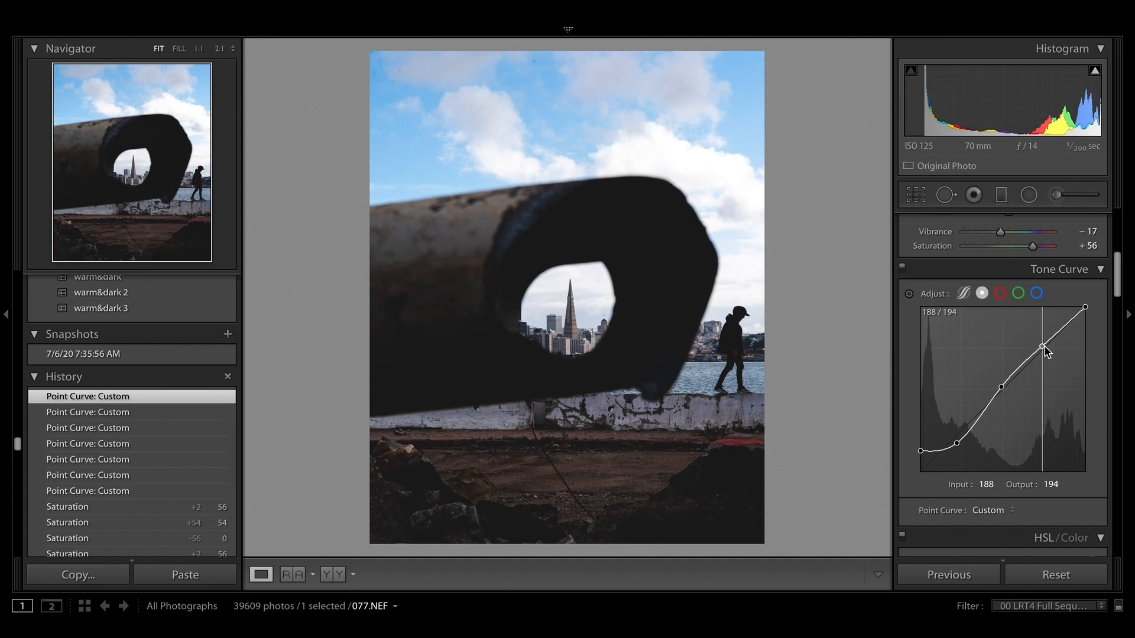
- Move the RGB curve's highlight point to input 190, output 194, and fade the whites by lowering the white point to output 245
left_click_drag(1045, 349, 1046, 349)
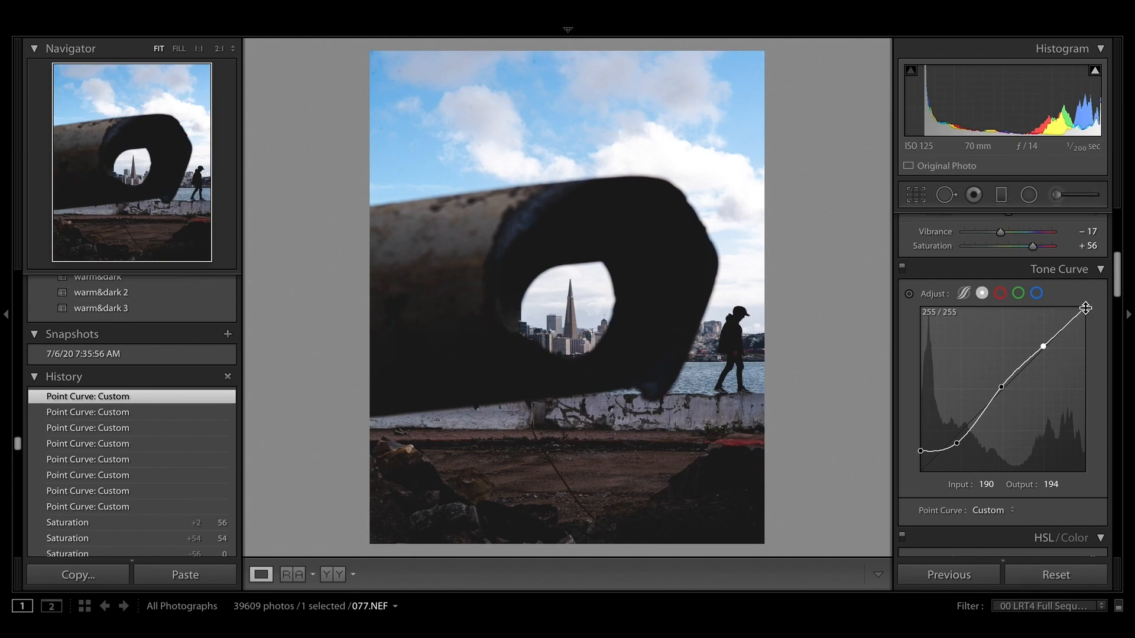
left_click_drag(1085, 308, 1081, 314)
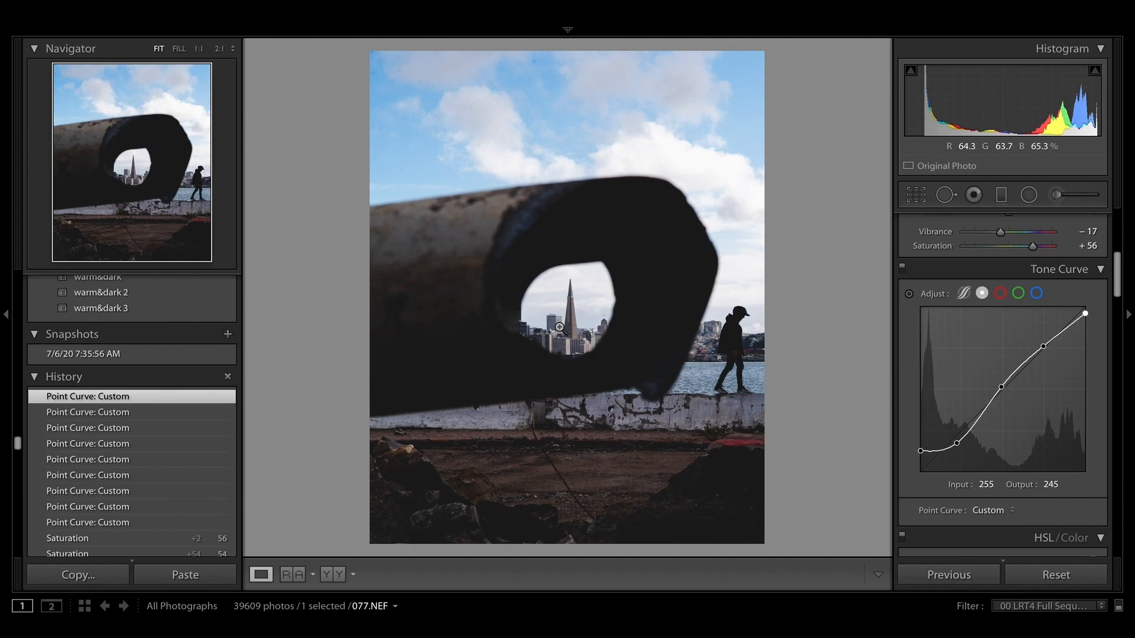
- Compare the edited photo with its unedited version by switching between the before and after views
key("backslash")
key("backslash")
key("backslash")
key("backslash")
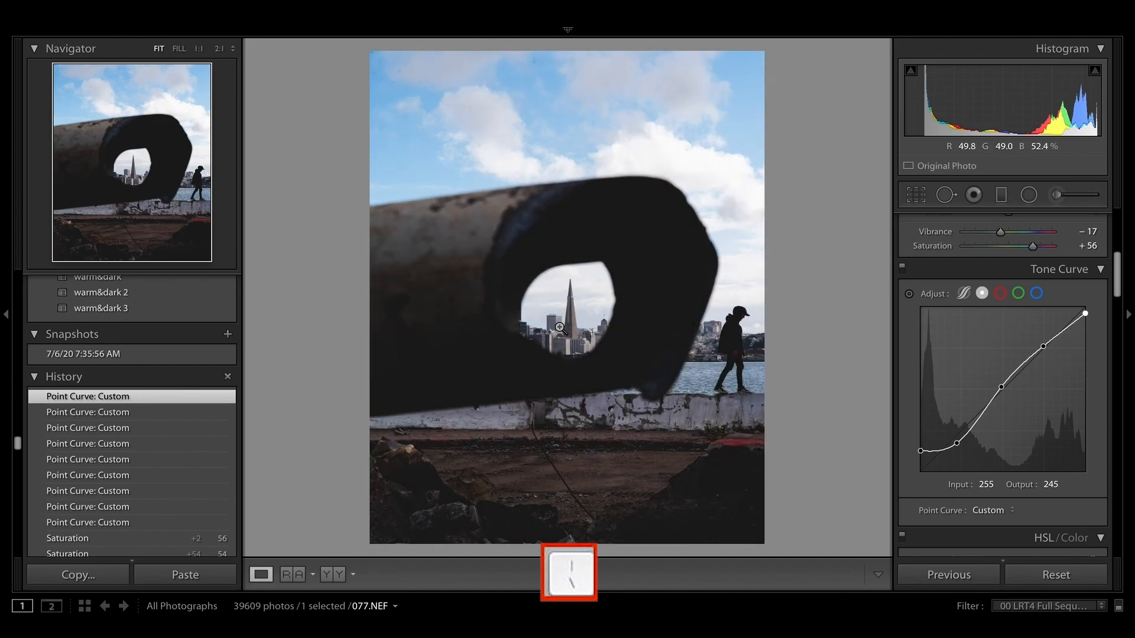
key("backslash")
key("backslash")
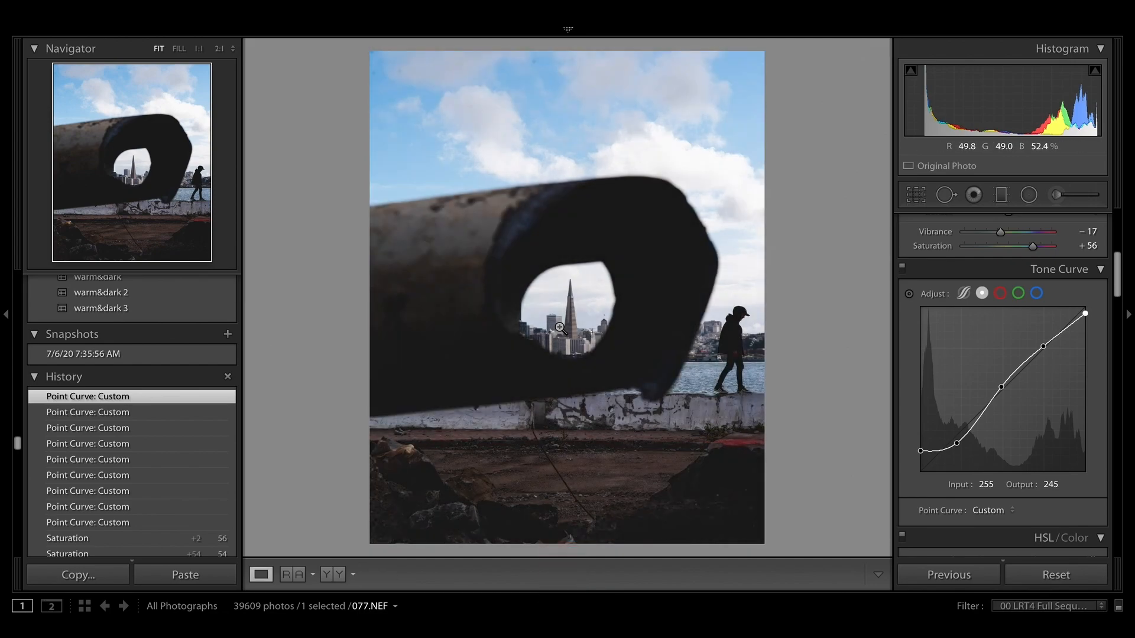
- Add shadow, midtone and highlight control points to the red channel's point curve, placing the highlight point at input 191, output 192
left_click(1002, 296)
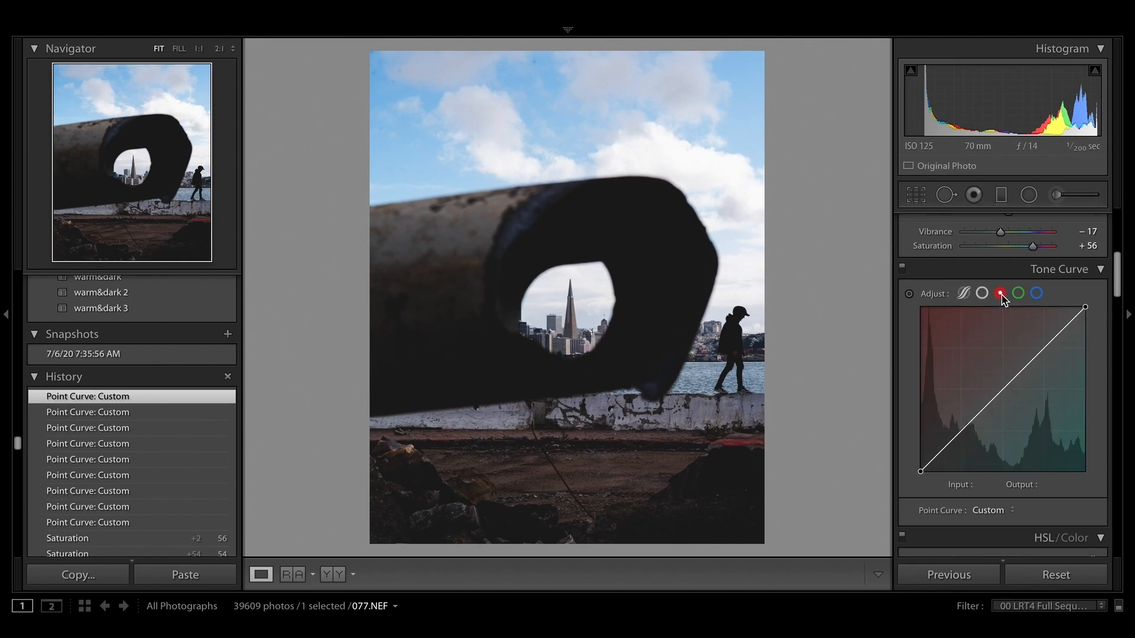
left_click(960, 429)
left_click(1000, 391)
left_click_drag(1045, 347, 1045, 352)
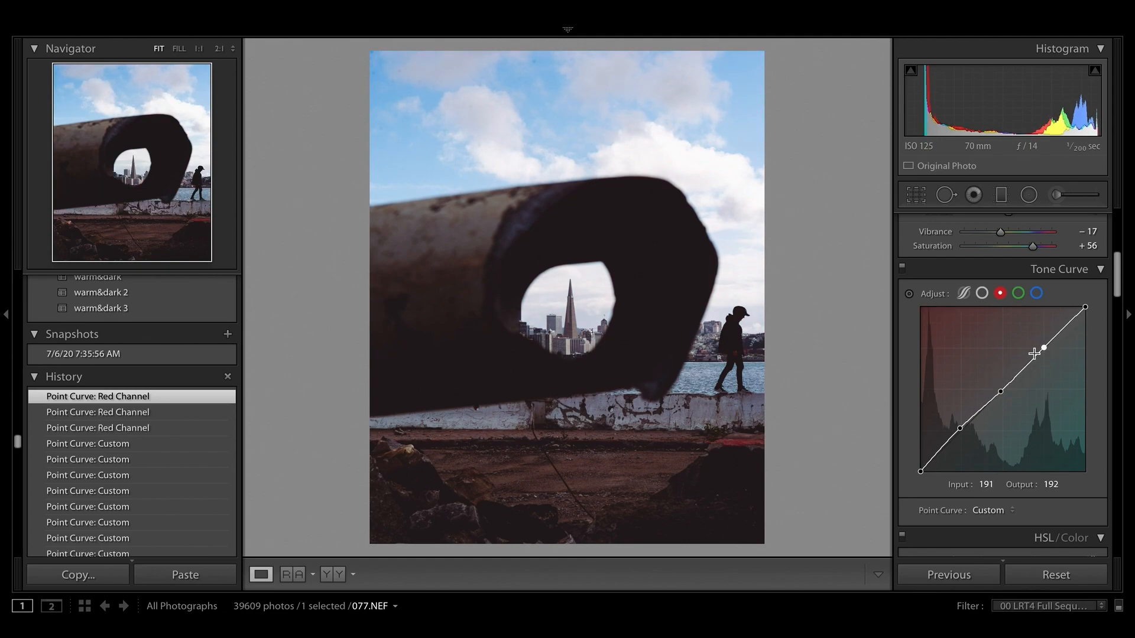
- Pull the red curve's shadow point down to input 69, output 60, and lower its highlight point slightly at input 188
mouse_move(960, 429)
left_mouse_down()
mouse_move(953, 409)
mouse_move(964, 437)
left_mouse_up()
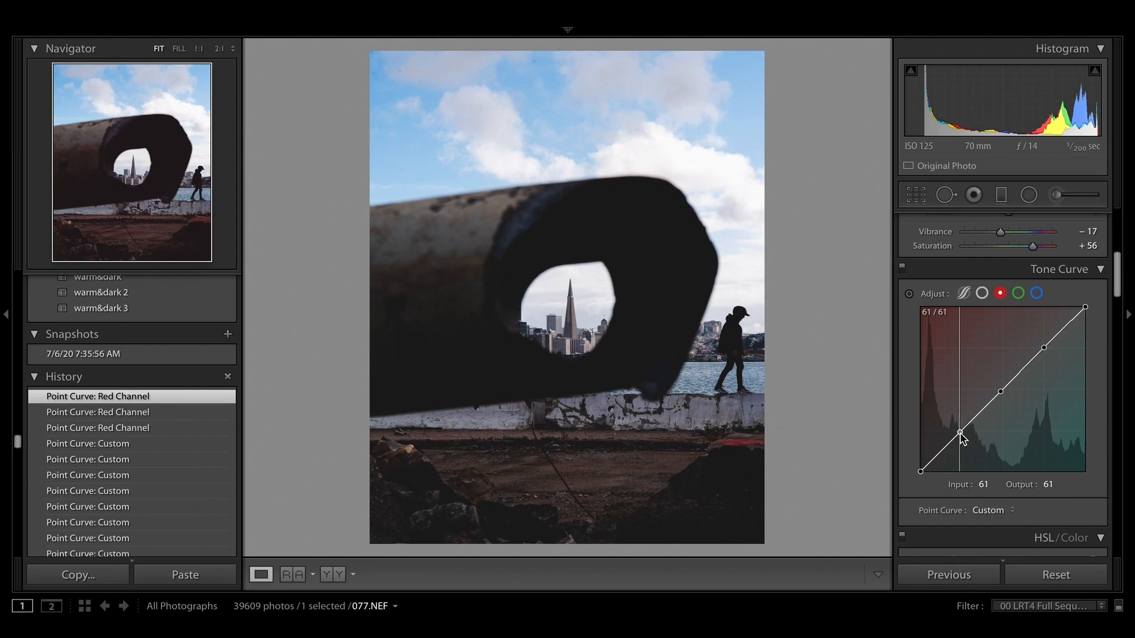
left_click_drag(961, 434, 962, 432)
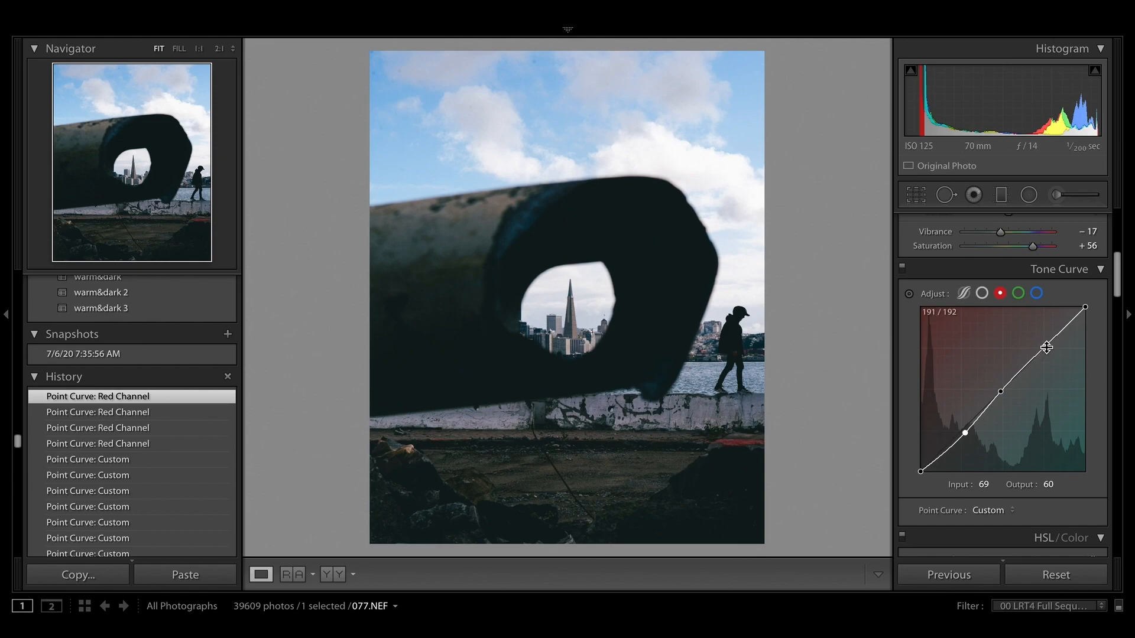
left_click_drag(1046, 348, 1044, 351)
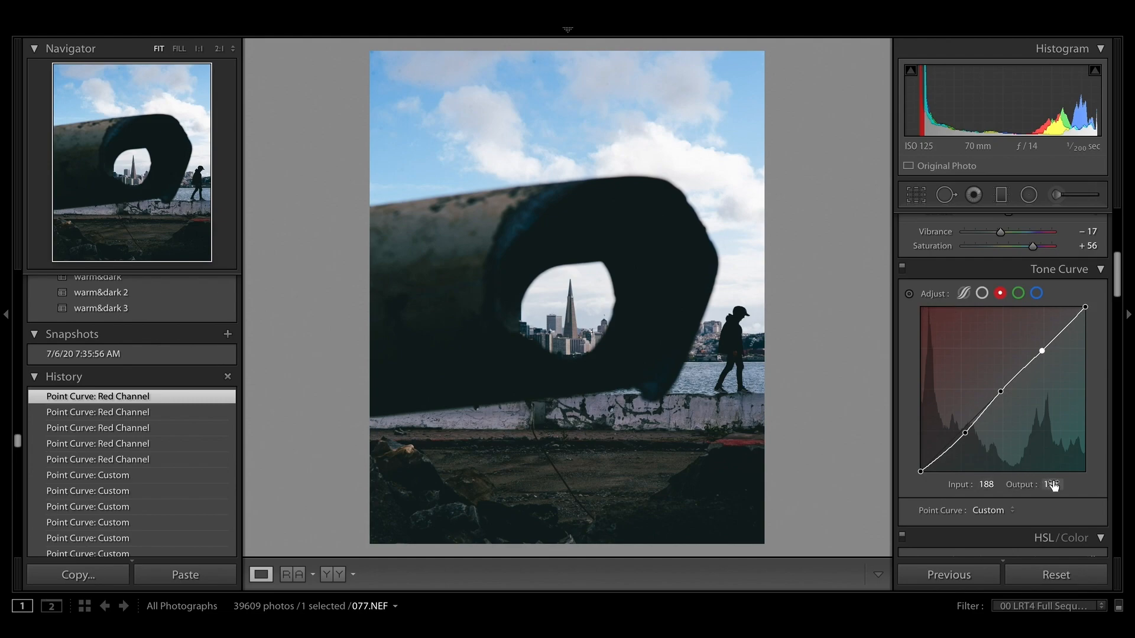
- Add shadow, midtone and highlight points to the green channel's curve, and lower its shadow point to input 62, output 61
left_click(1018, 294)
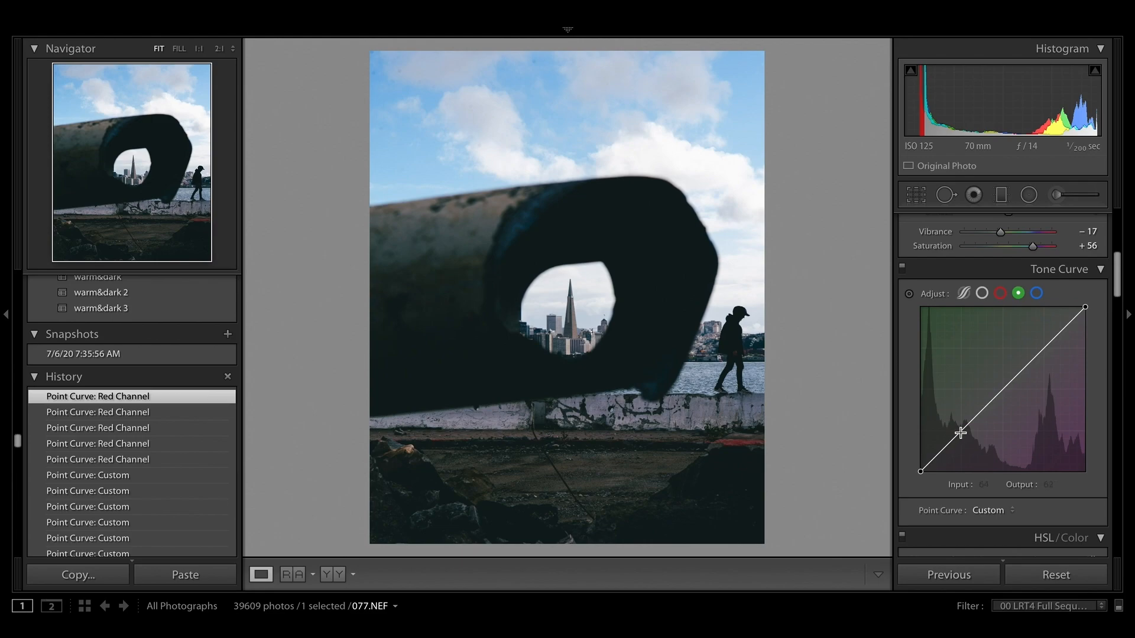
left_click(1036, 293)
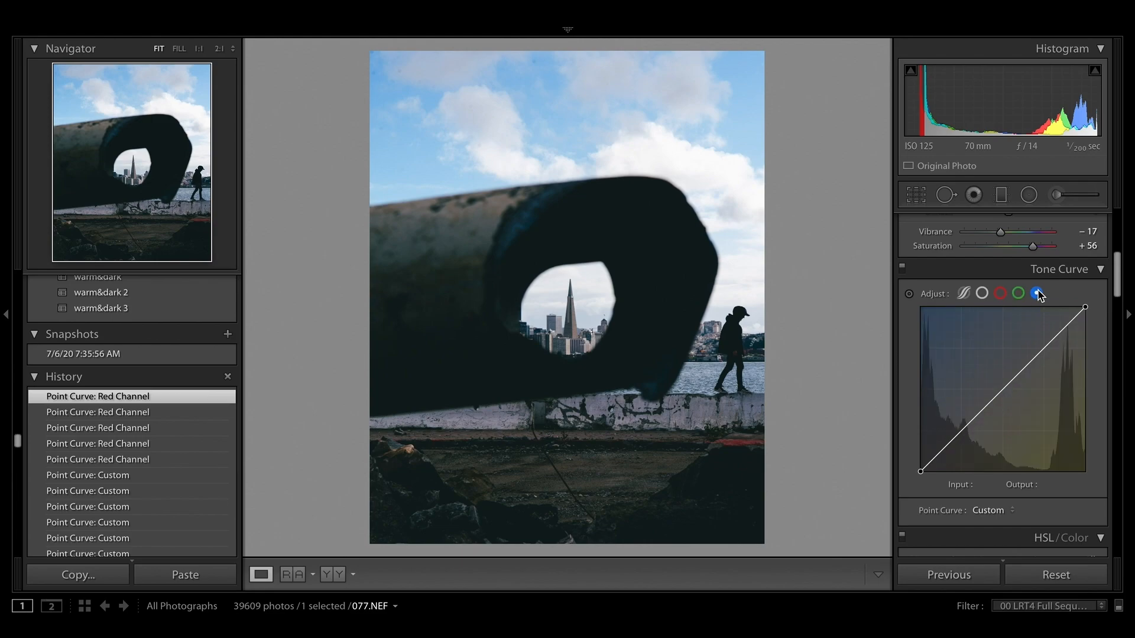
left_click(1019, 294)
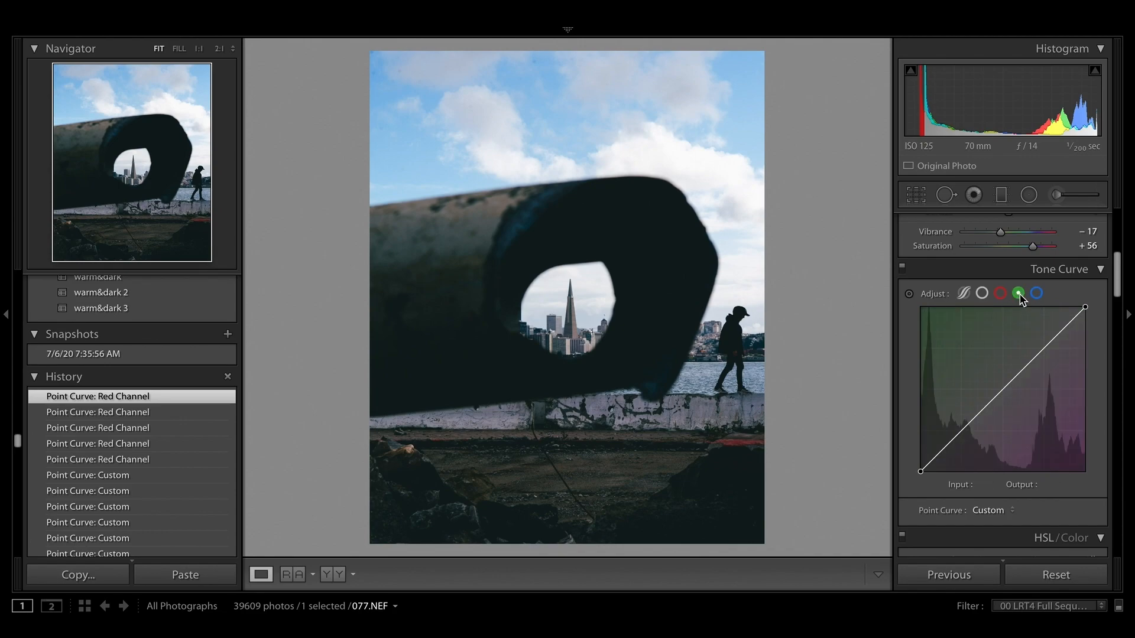
left_click(960, 431)
left_click(1003, 391)
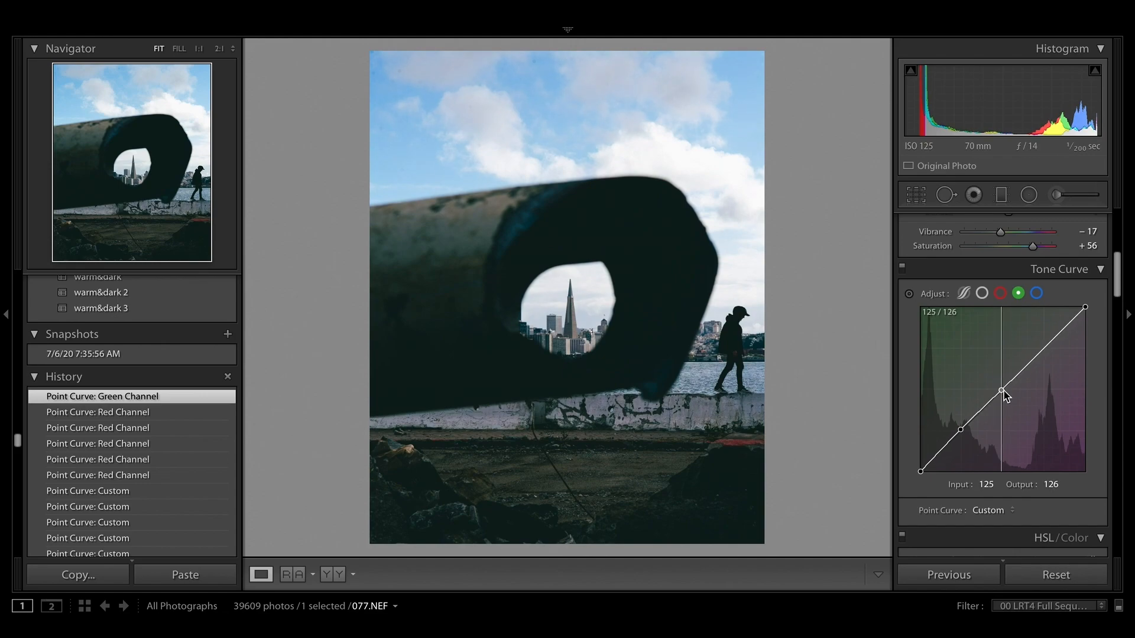
left_click(1045, 348)
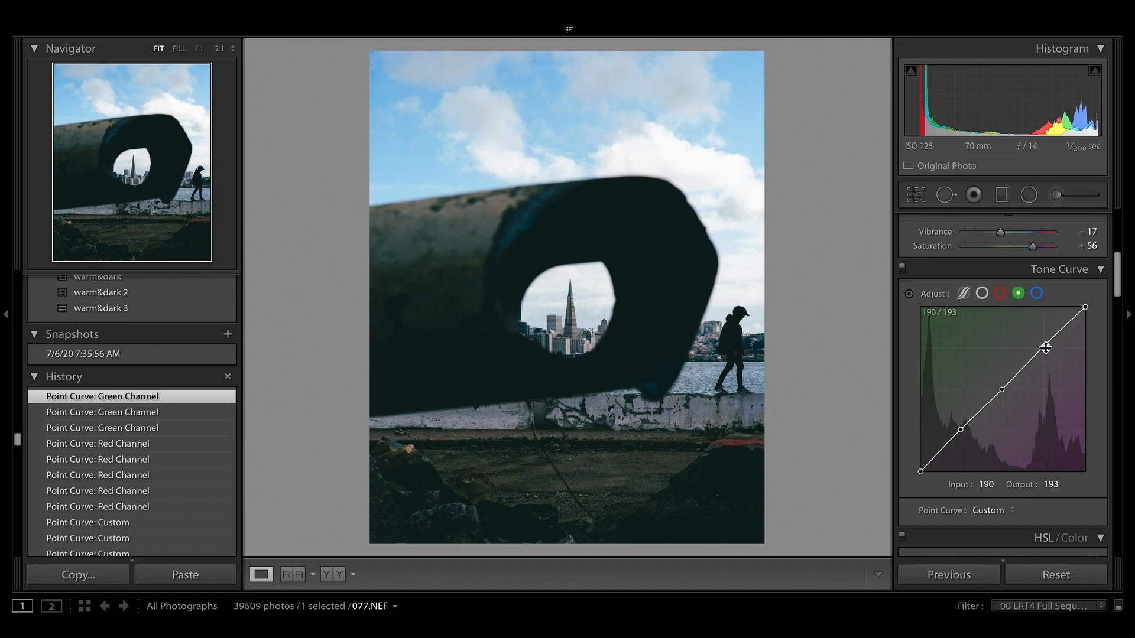
left_click(960, 430)
left_click_drag(960, 429, 960, 434)
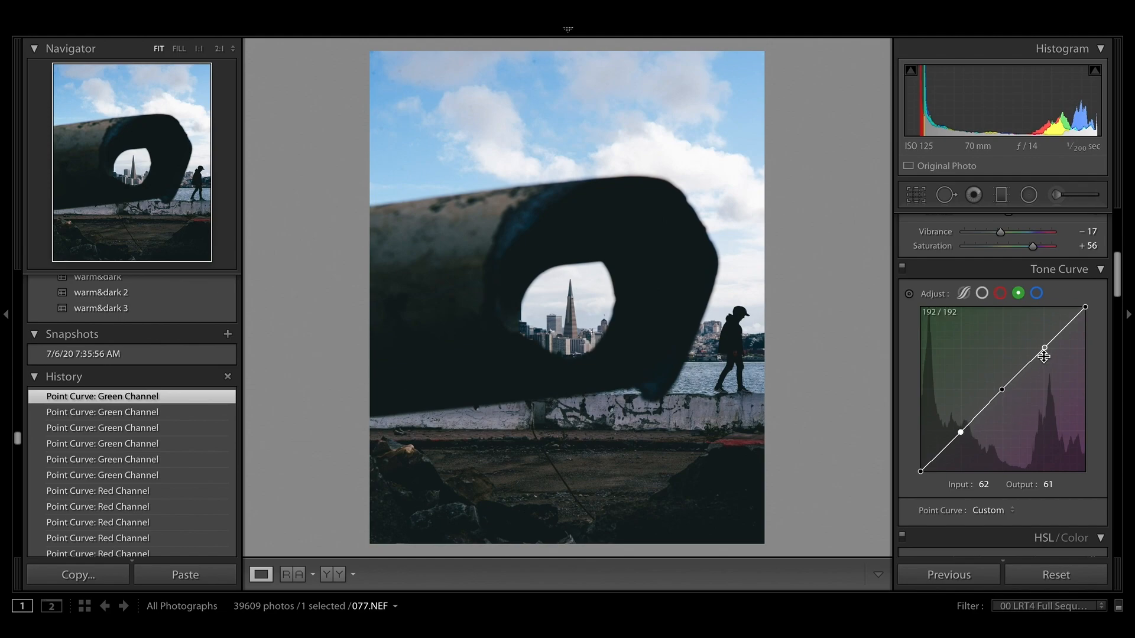
- Leave the blue channel's curve straight, and reduce the HSL Blue saturation to -44 and Blue luminance to -43
left_click(1038, 294)
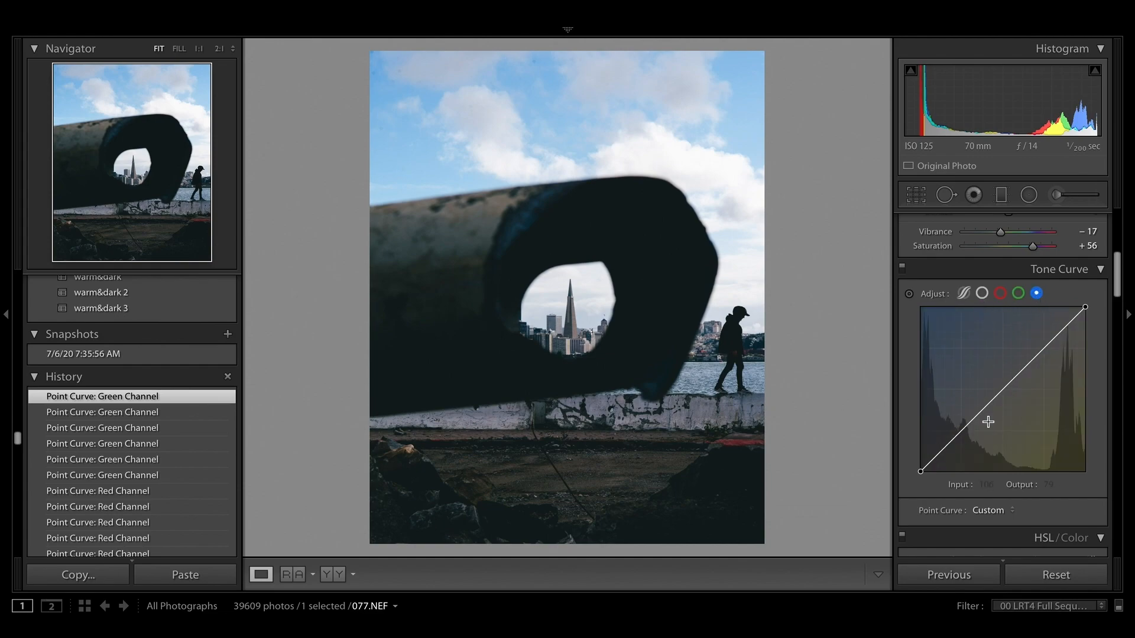
scroll(999, 396, "down", 10)
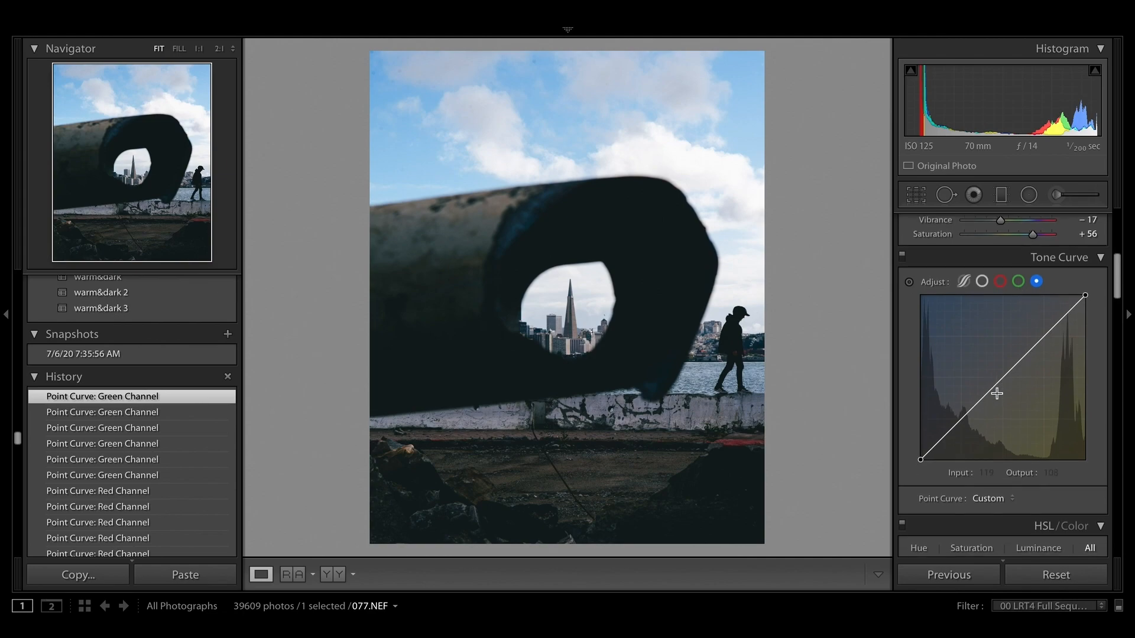
scroll(999, 396, "down", 5)
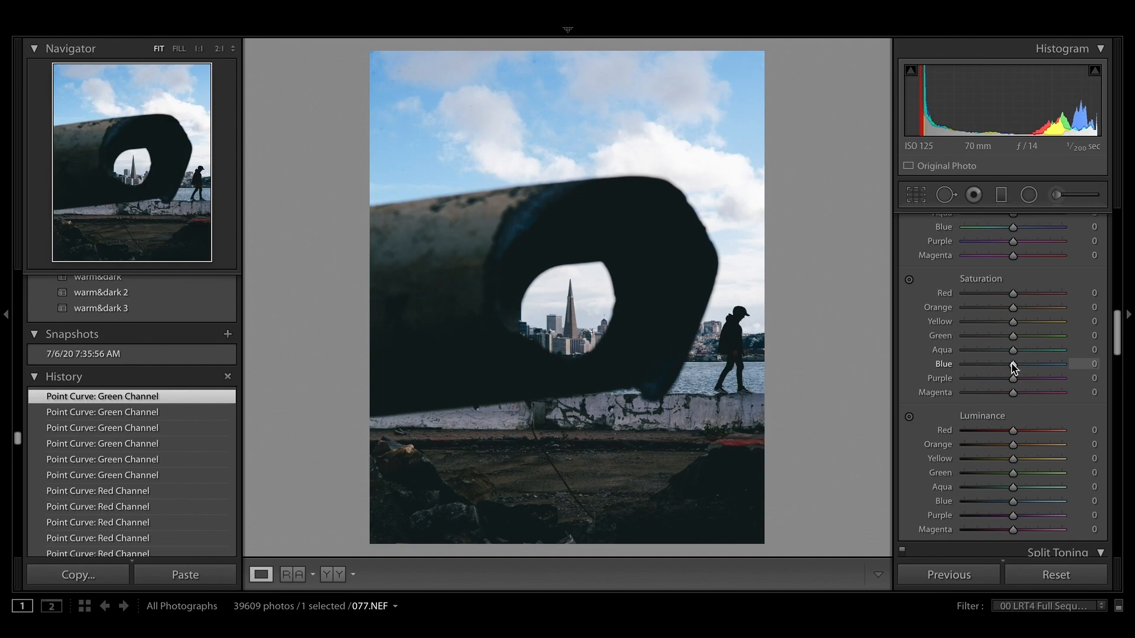
left_click_drag(1013, 367, 992, 371)
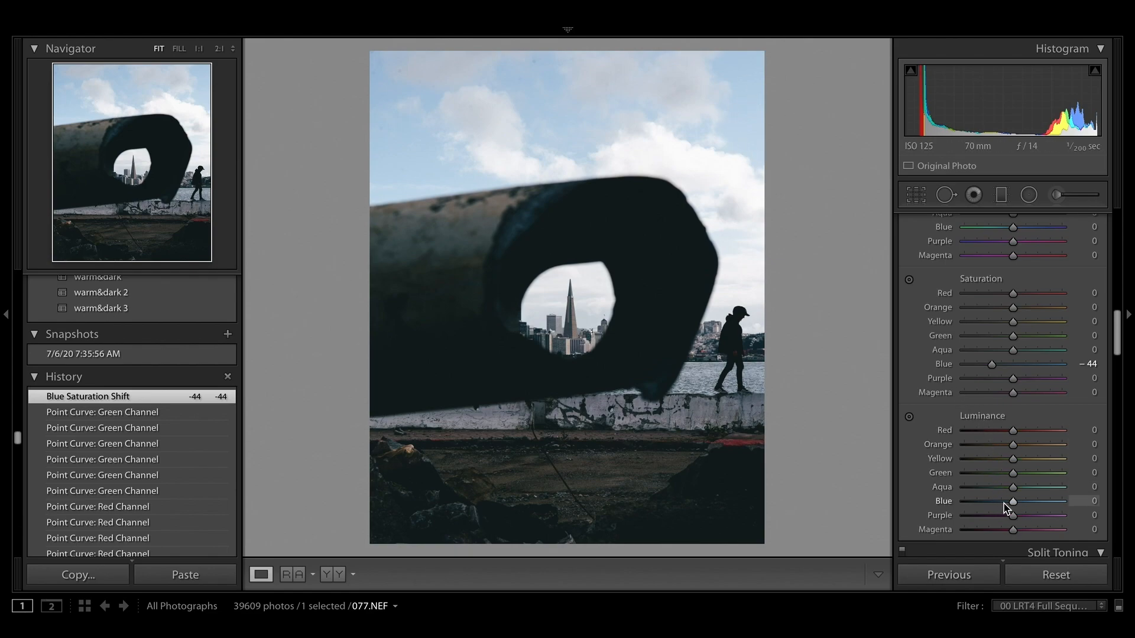
left_click_drag(1004, 503, 991, 502)
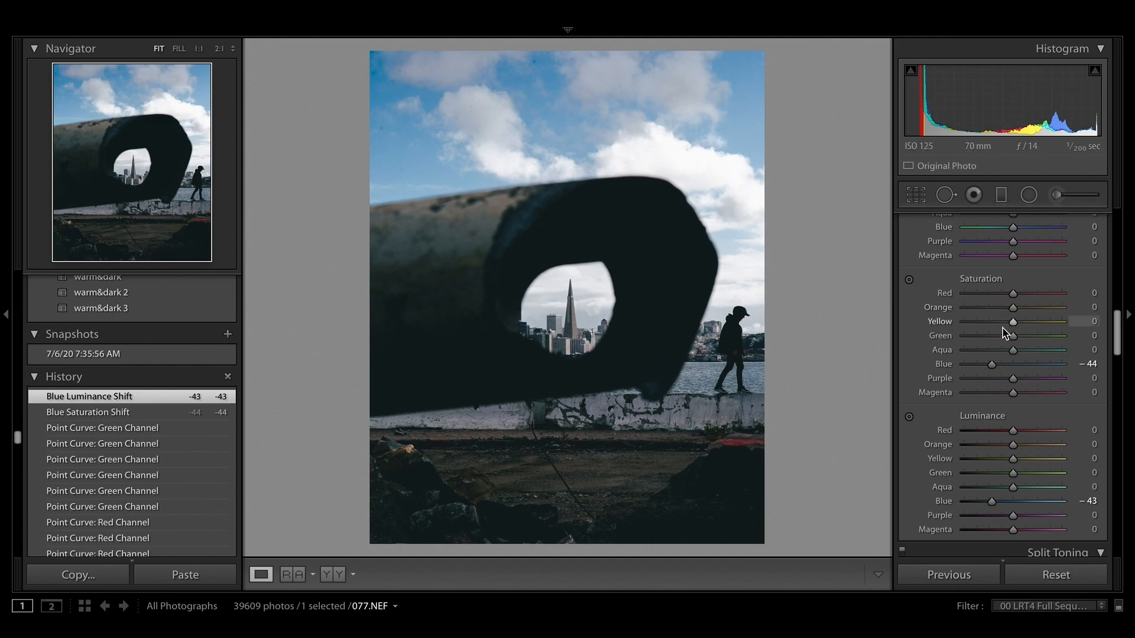
- Shift the HSL Blue hue to +2
scroll(1005, 325, "up", 2)
scroll(1005, 330, "up", 5)
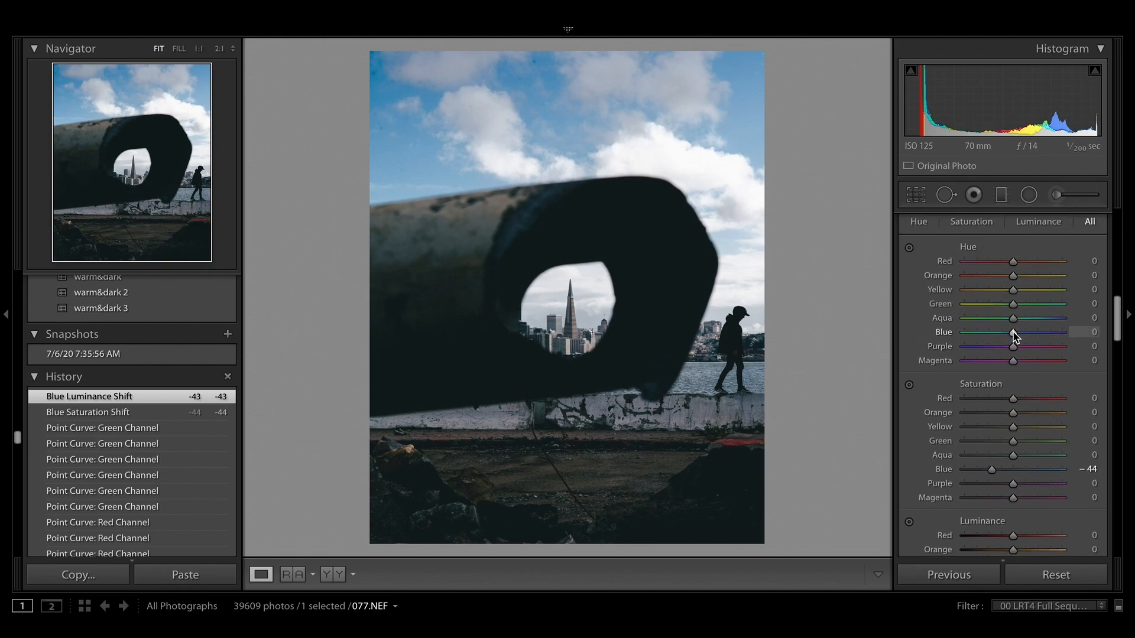
left_click_drag(1013, 332, 1014, 332)
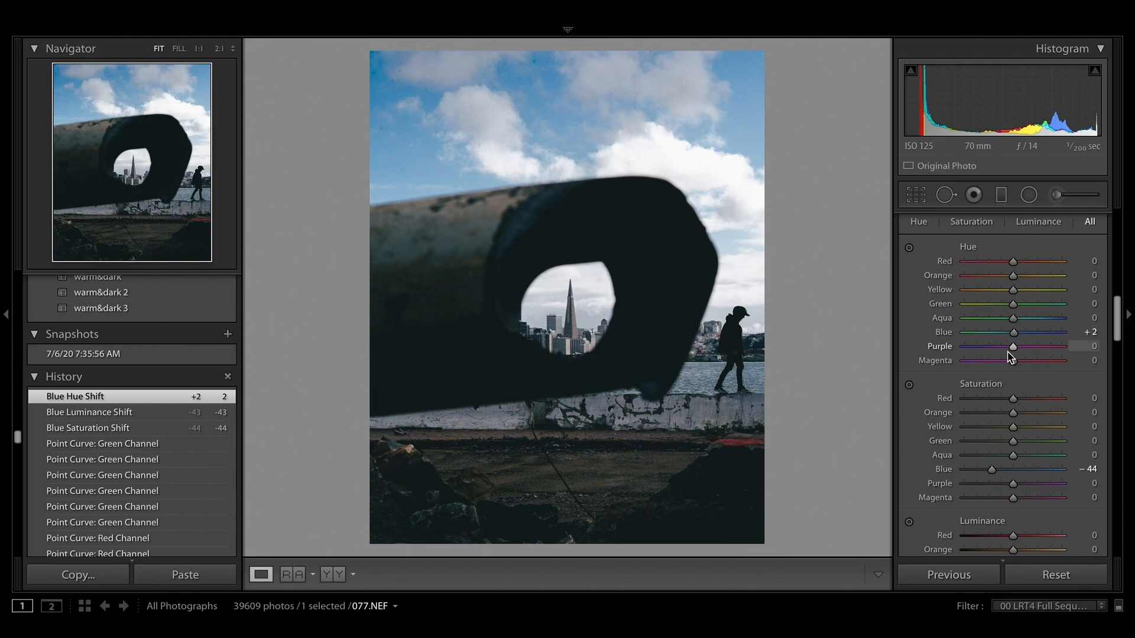
- Collapse the Split Toning section, leaving its settings unused
scroll(1009, 354, "down", 5)
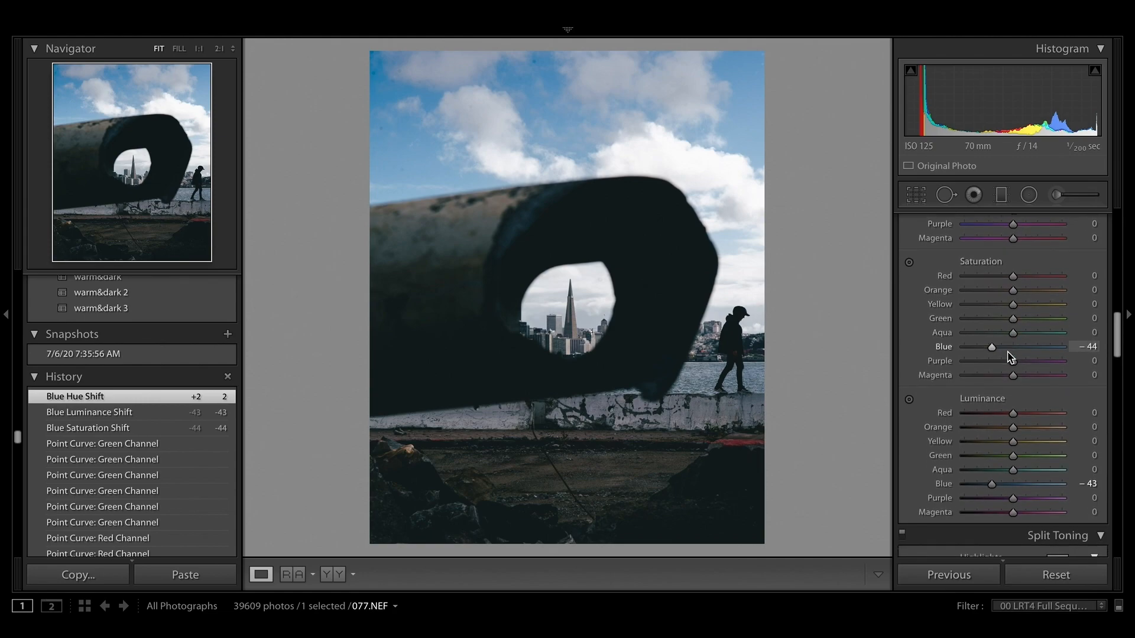
scroll(1007, 353, "down", 5)
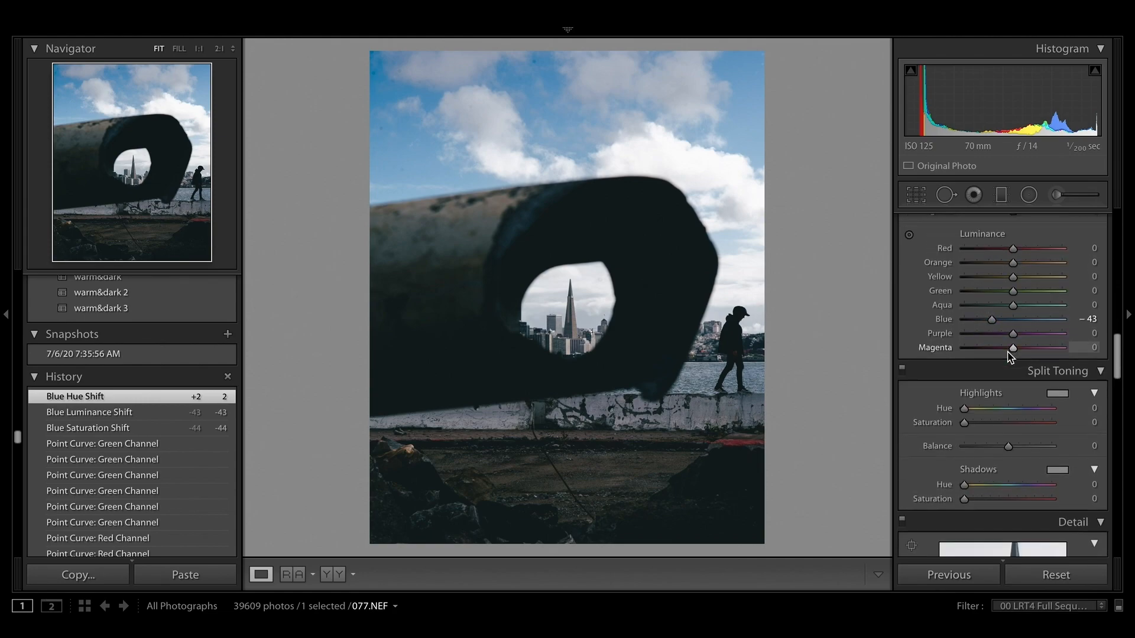
scroll(1010, 357, "up", 1)
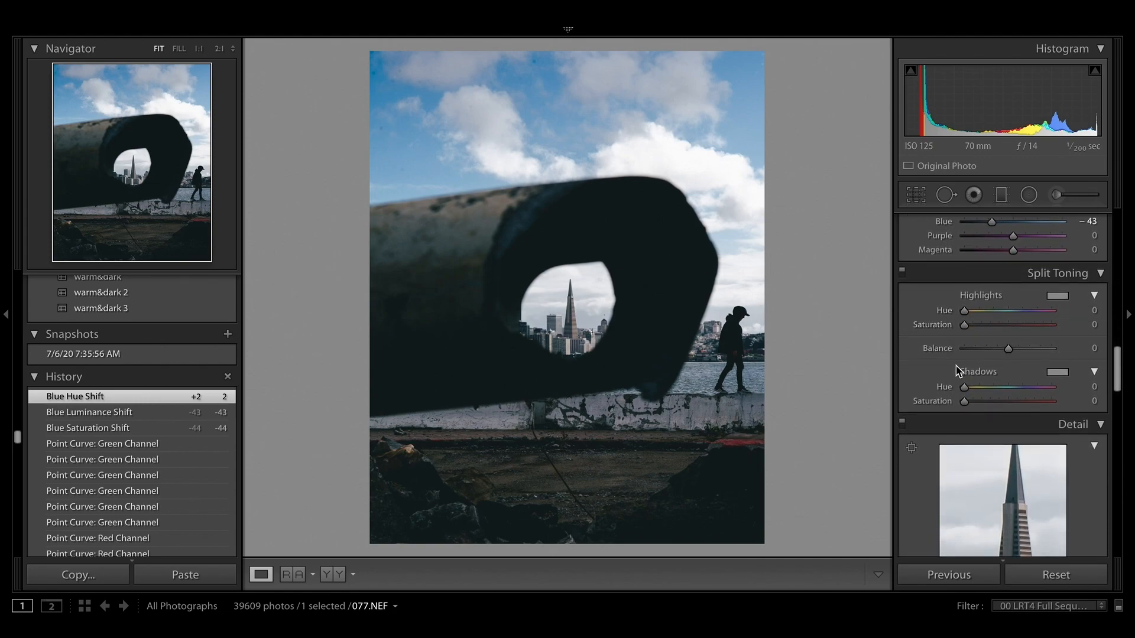
left_click(1101, 274)
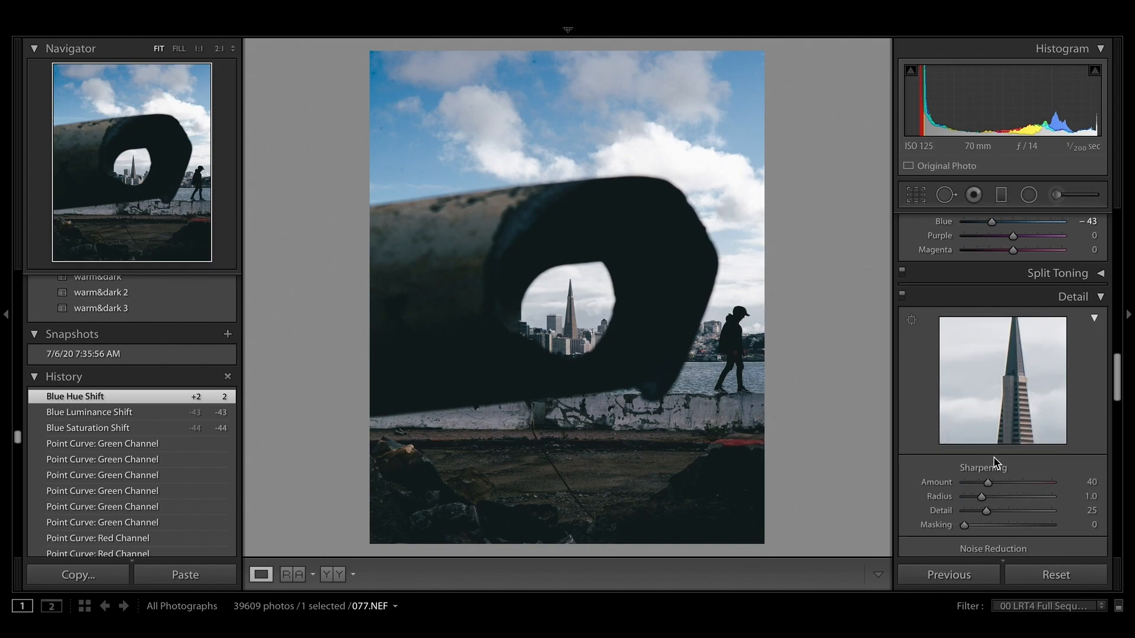
- Add a dark post-crop vignette with Amount -28 and Midpoint 36, keeping the Highlight Priority style
scroll(998, 463, "down", 5)
scroll(995, 461, "down", 10)
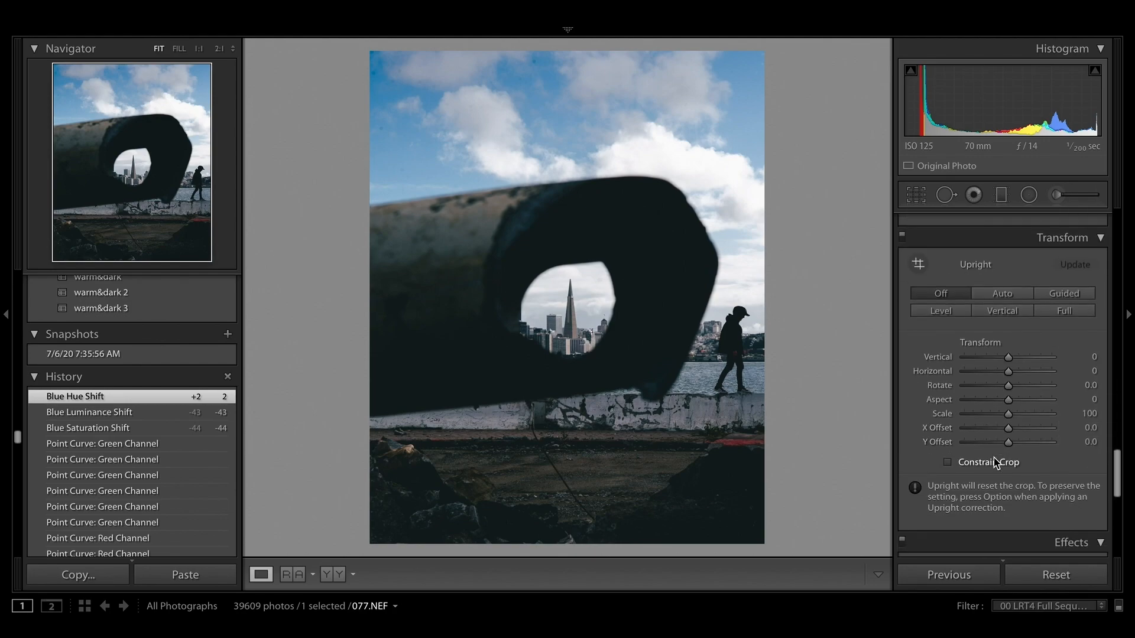
scroll(996, 461, "down", 3)
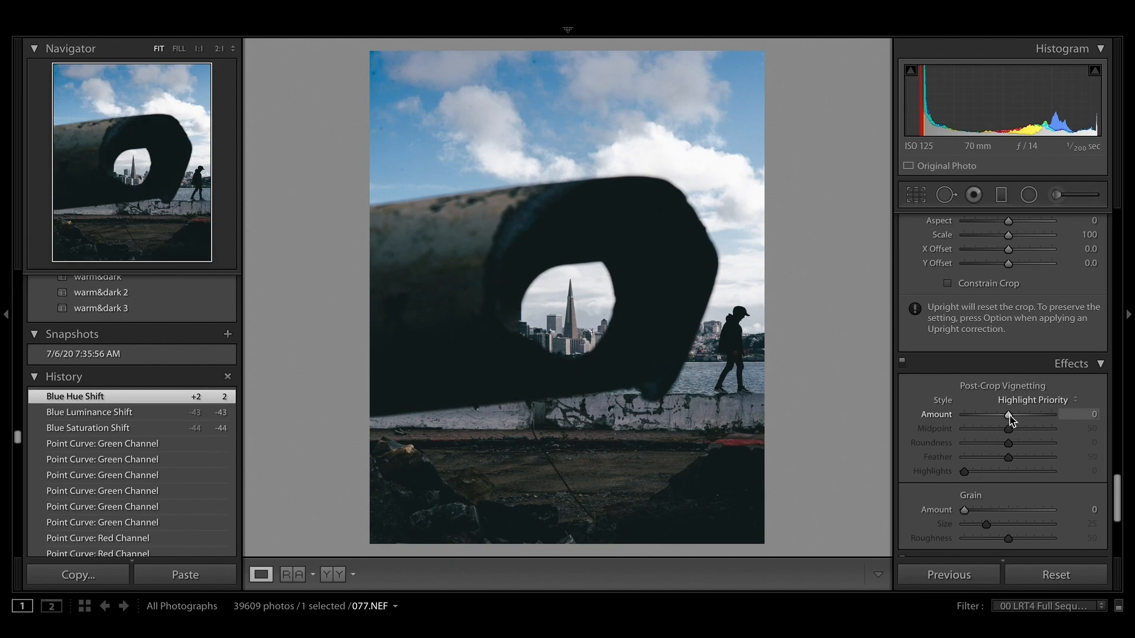
left_click_drag(1009, 418, 997, 418)
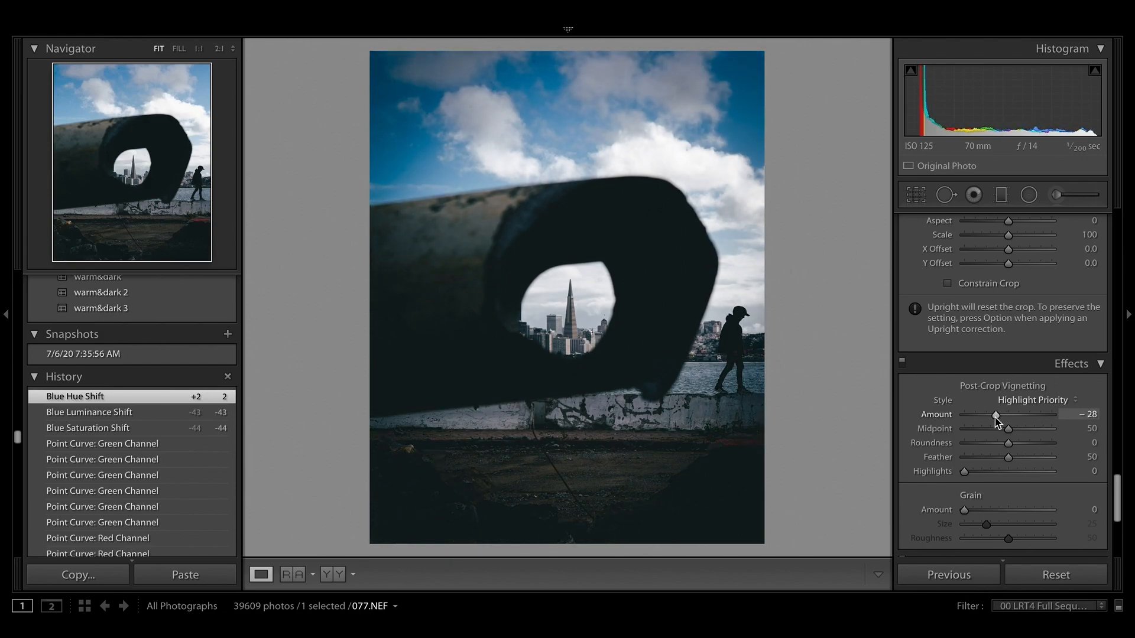
left_click_drag(996, 418, 996, 419)
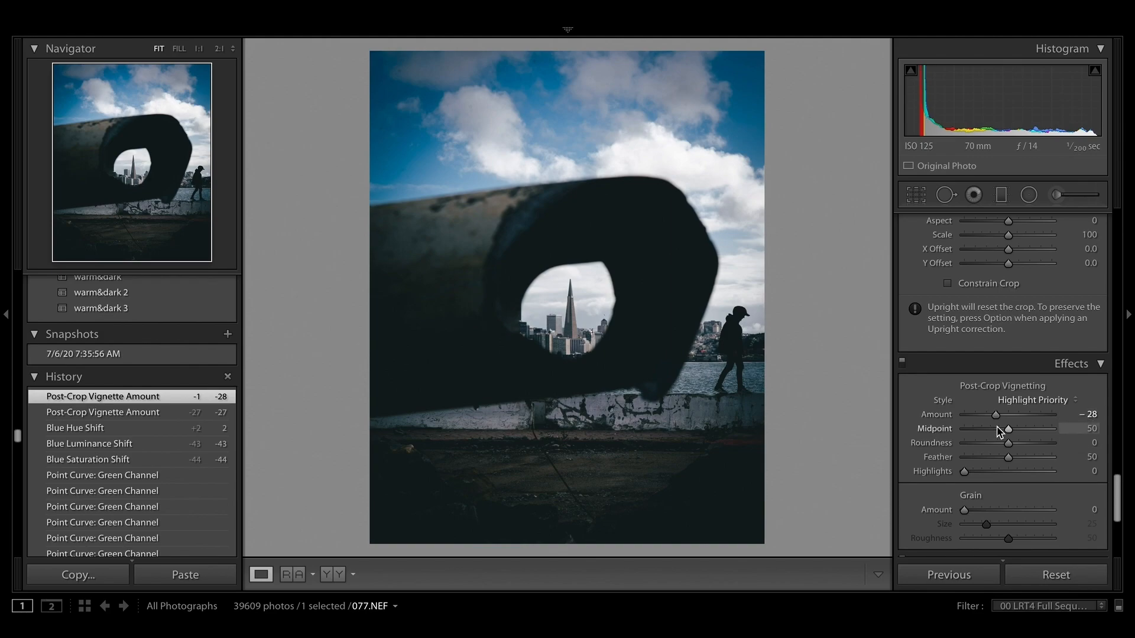
left_click_drag(999, 435, 997, 437)
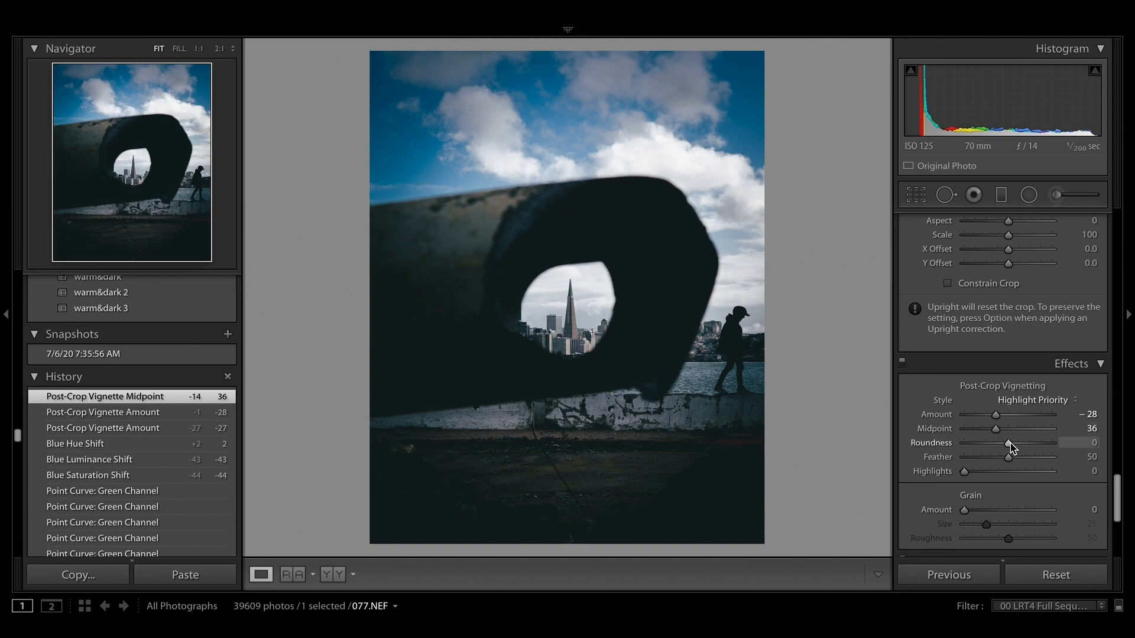
- Set the vignette's Roundness to +27 and its Feather to 100
left_click_drag(1010, 443, 1019, 444)
left_click_drag(1021, 443, 1022, 444)
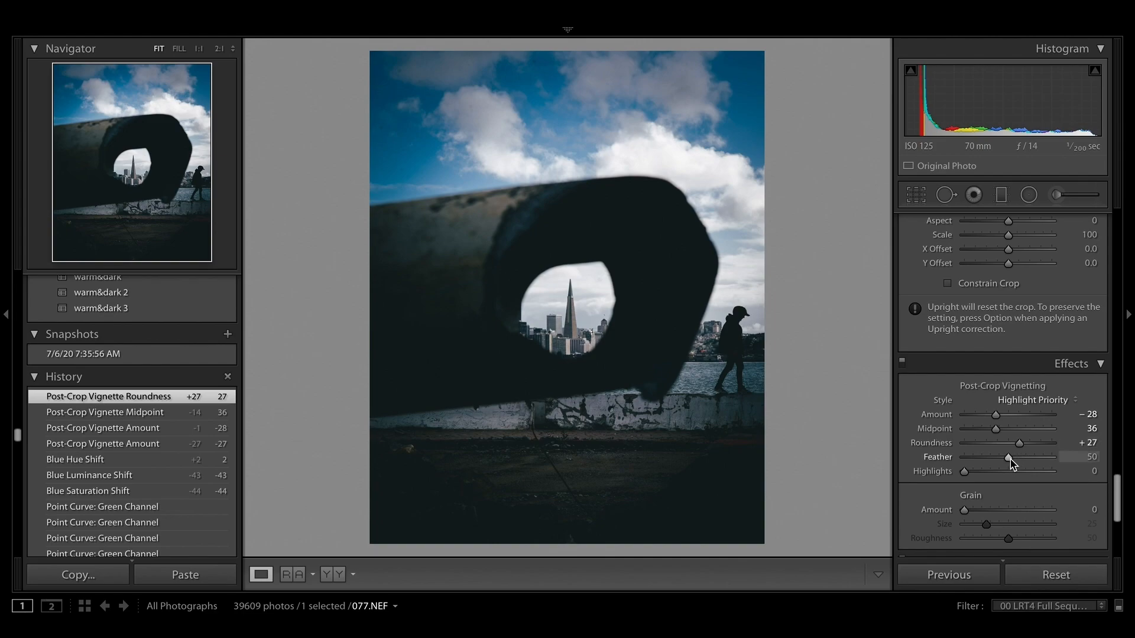
left_click_drag(1011, 460, 1052, 458)
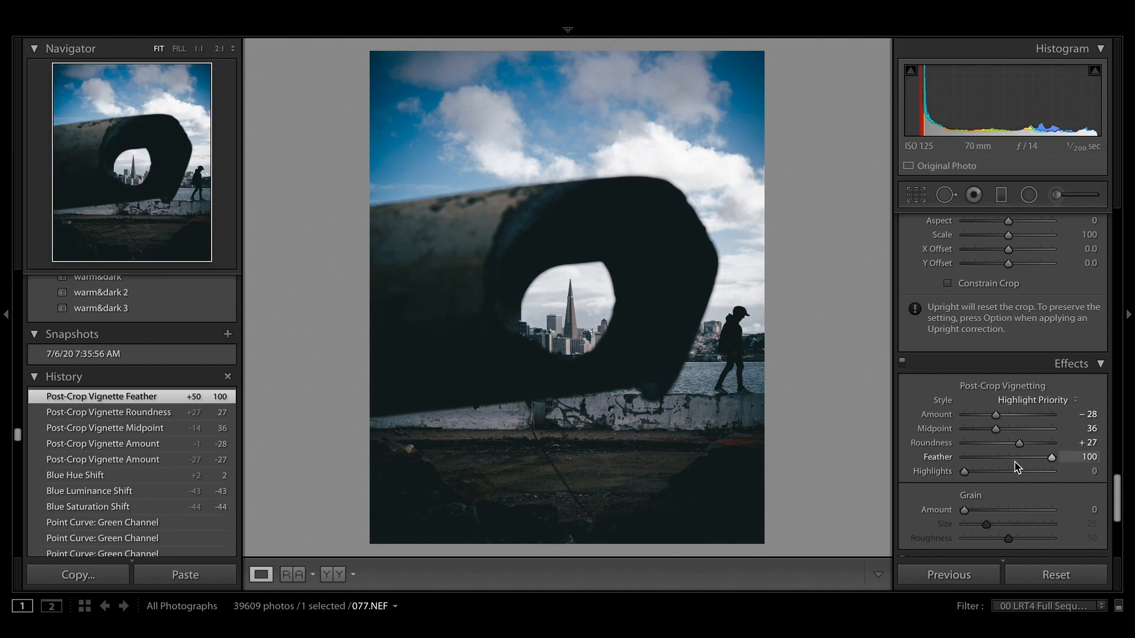
- Set the Red Primary hue to -17 in the camera calibration settings
scroll(1016, 467, "down", 5)
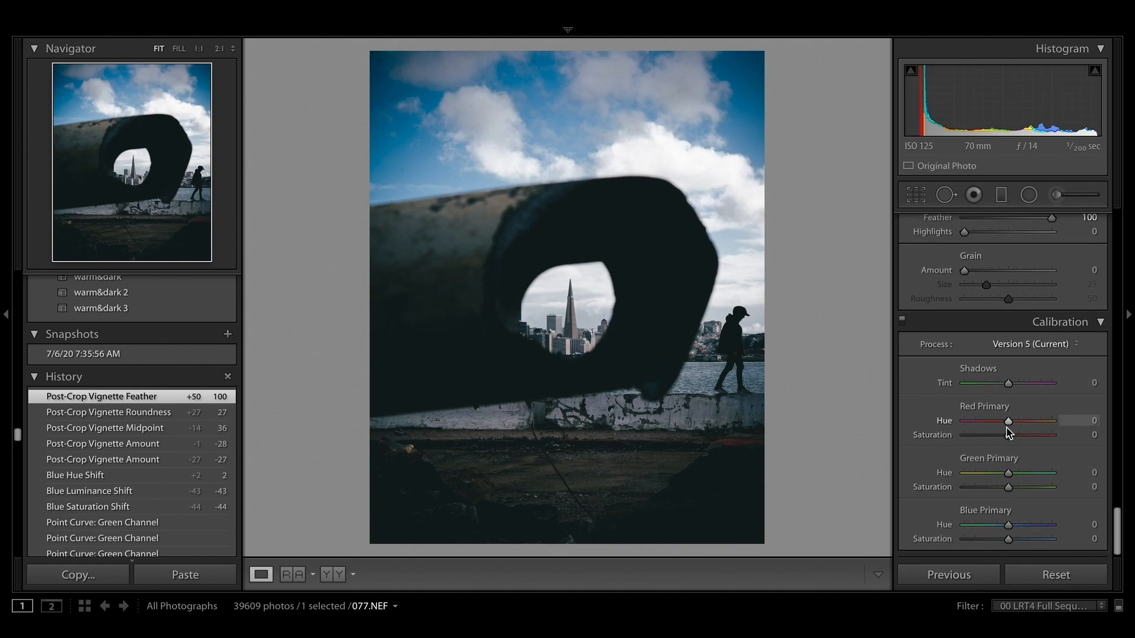
left_click_drag(1007, 427, 1000, 423)
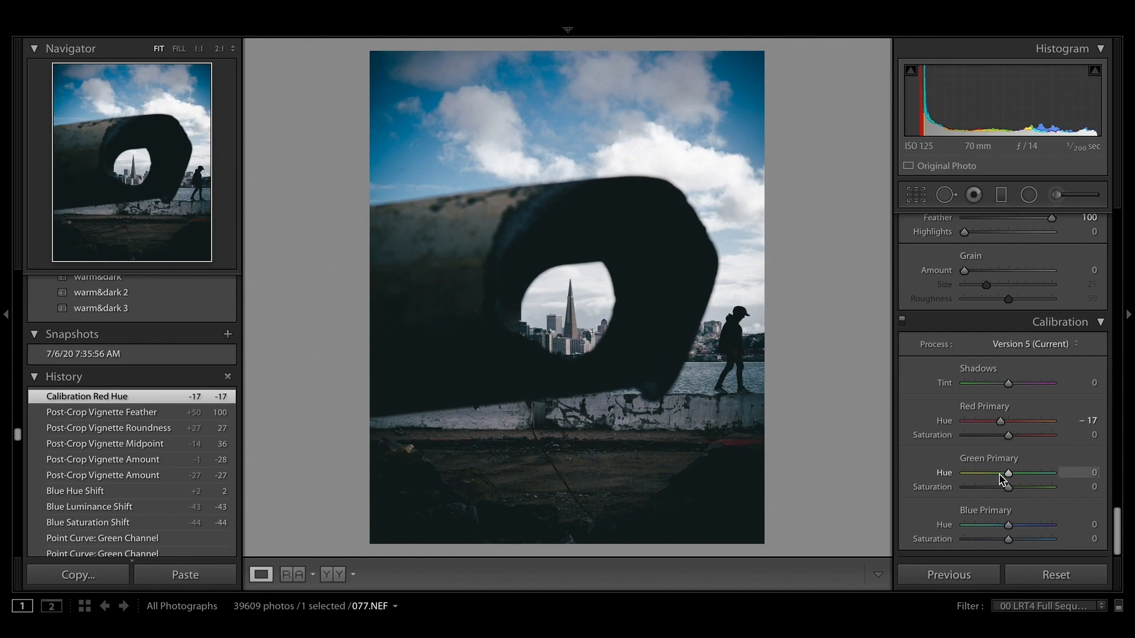
- Set the Green Primary hue to -17 in the camera calibration settings
left_click(1091, 474)
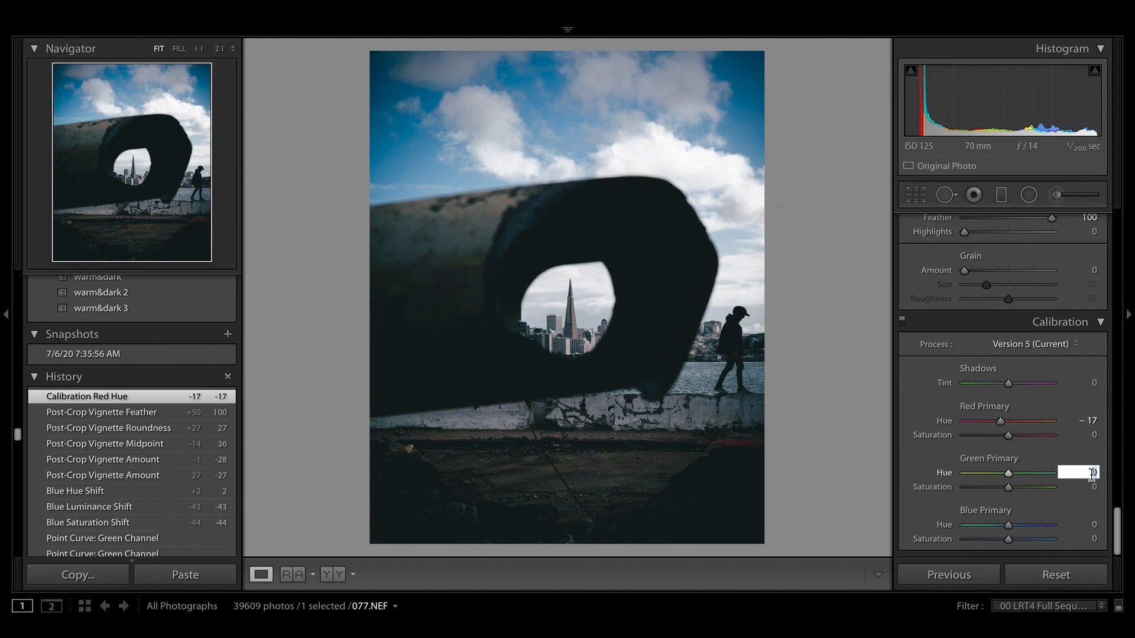
type("17")
key("Return")
- Set the Blue Primary hue to -15 and its saturation to +15 in the camera calibration settings
left_click(1080, 524)
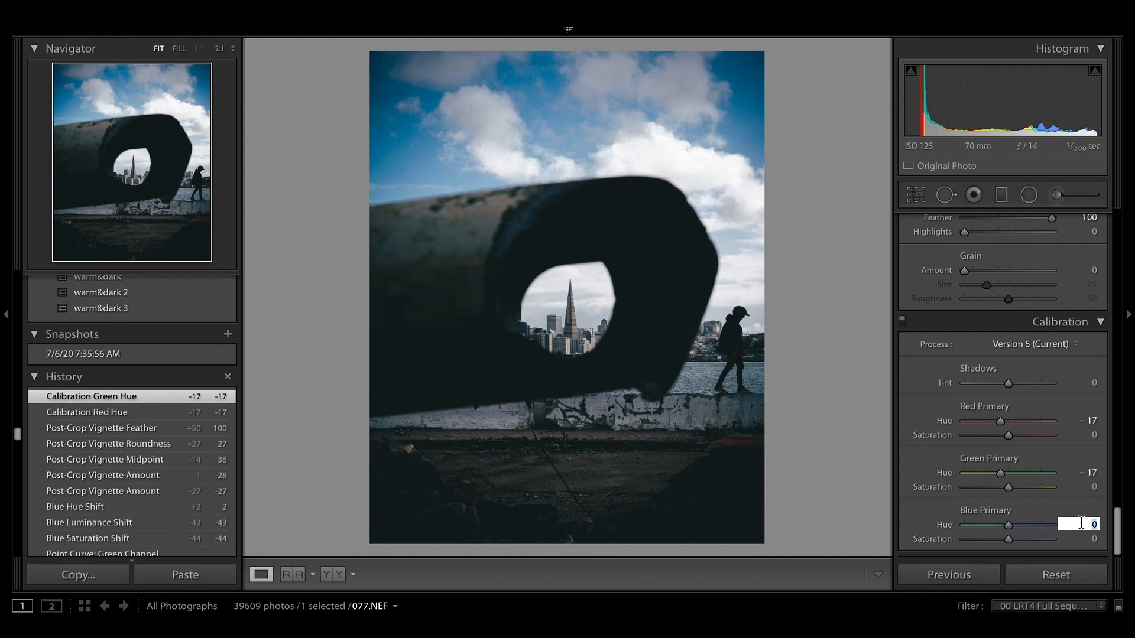
type("-15")
left_click(1092, 540)
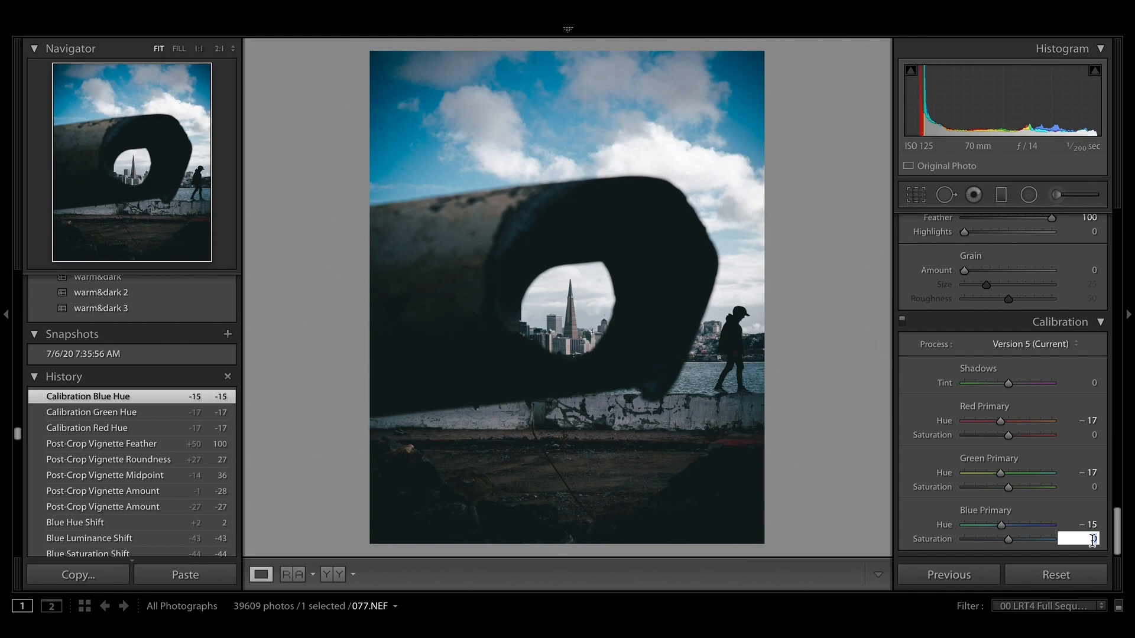
key("Return")
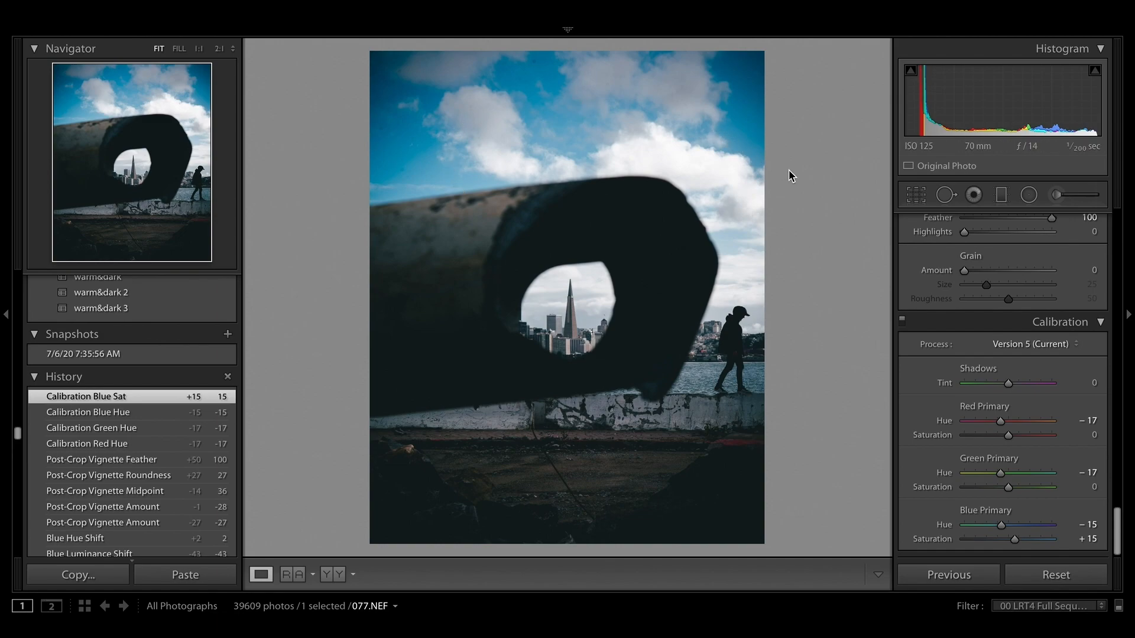
- Add a level graduated filter covering the ground, fading out across the white wall, and widen its transition slightly
scroll(1004, 314, "up", 1)
scroll(1007, 313, "up", 10)
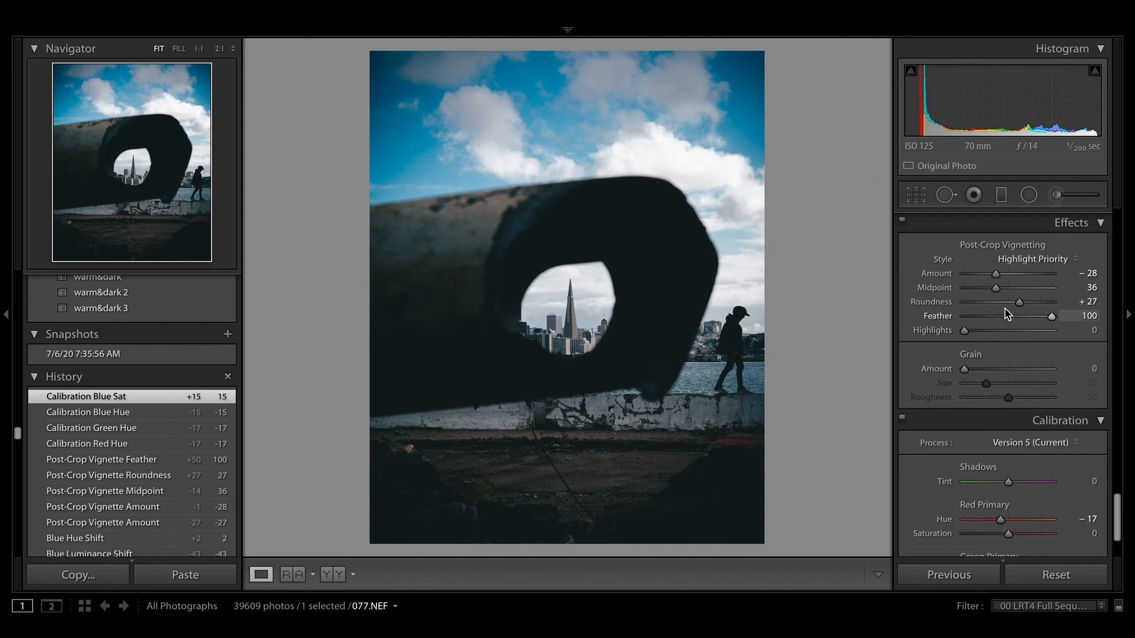
scroll(1006, 313, "up", 1)
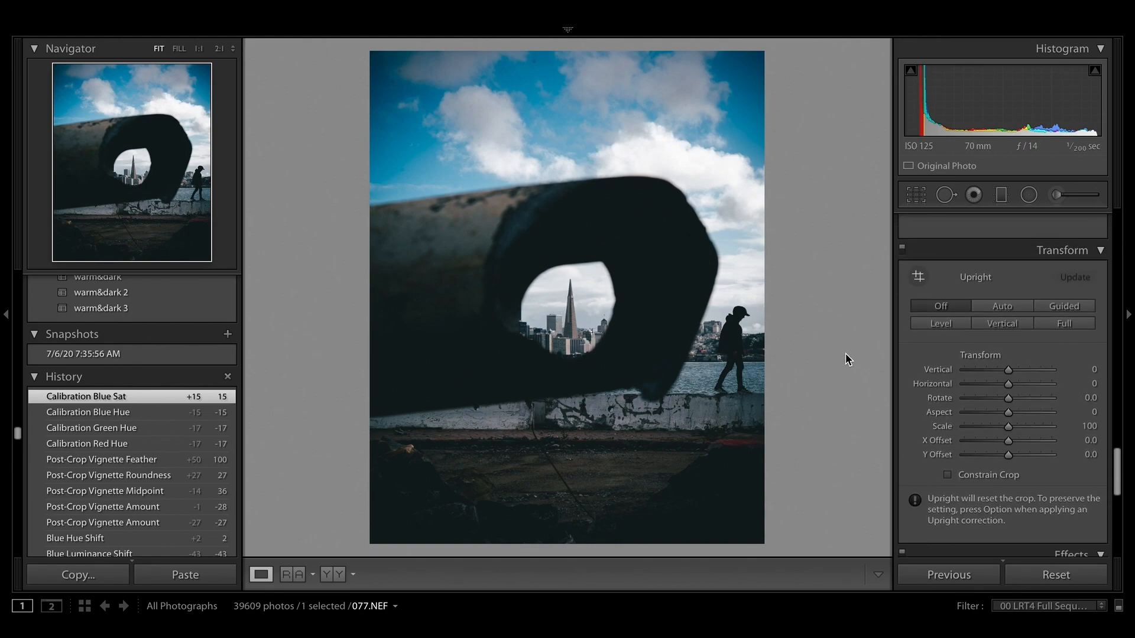
scroll(1029, 351, "up", 10)
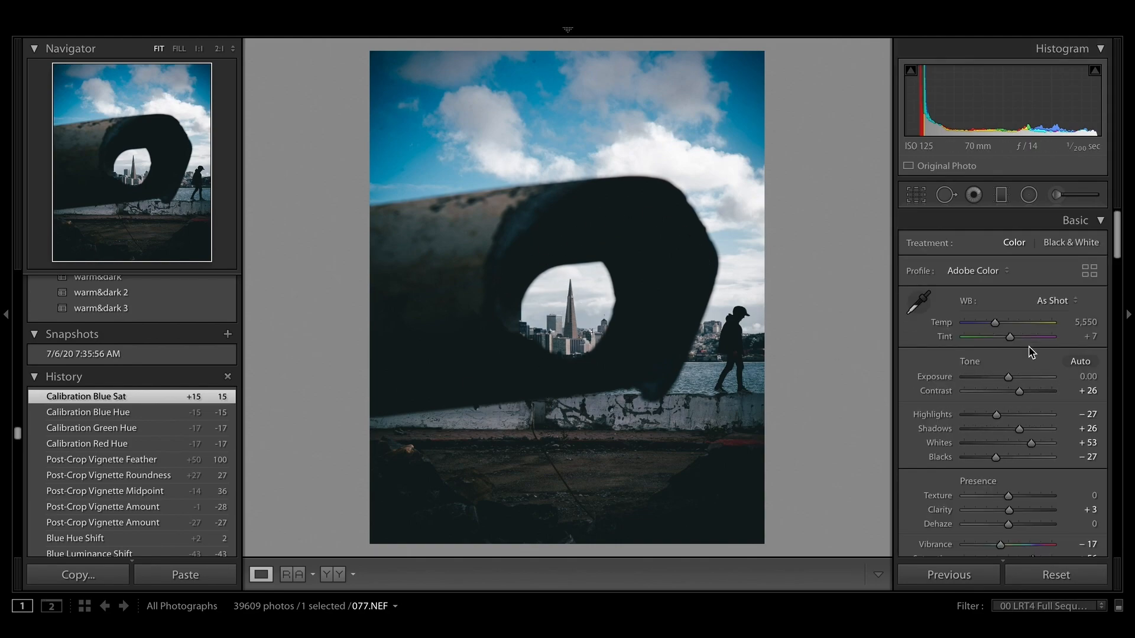
left_click(1001, 196)
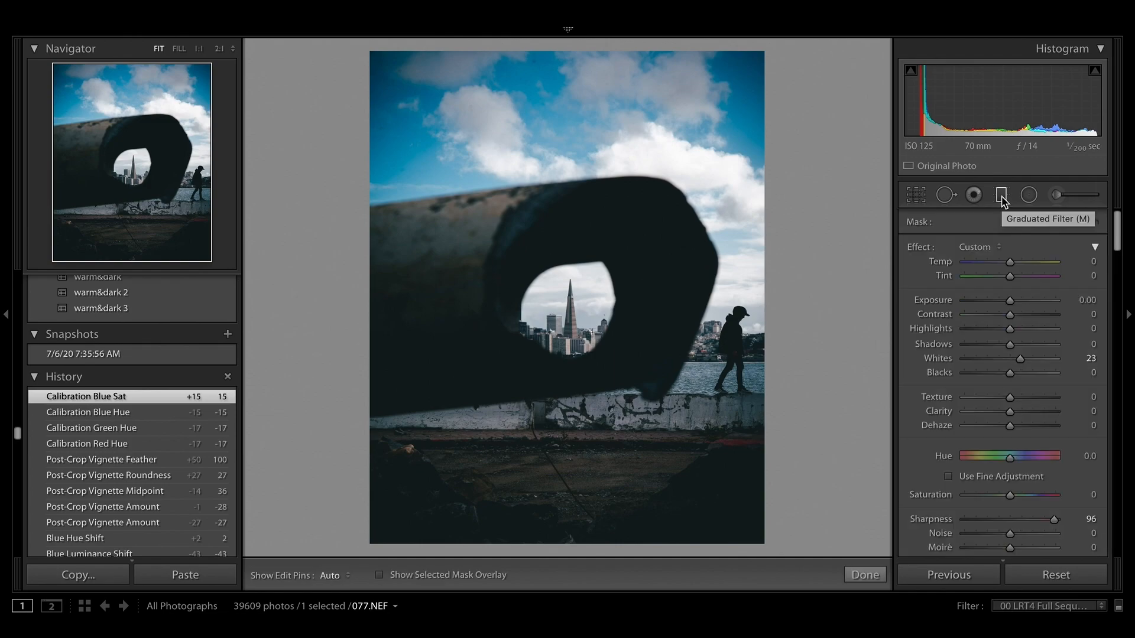
left_click_drag(573, 446, 572, 400)
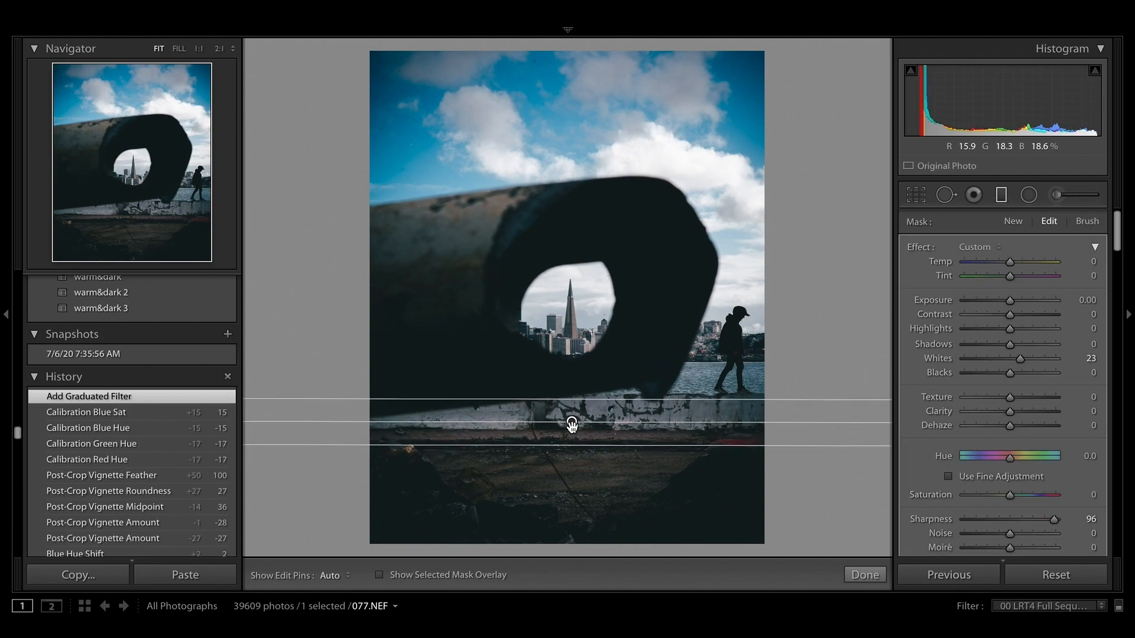
mouse_move(571, 423)
mouse_move(598, 449)
left_mouse_down()
mouse_move(606, 486)
mouse_move(607, 456)
left_mouse_up()
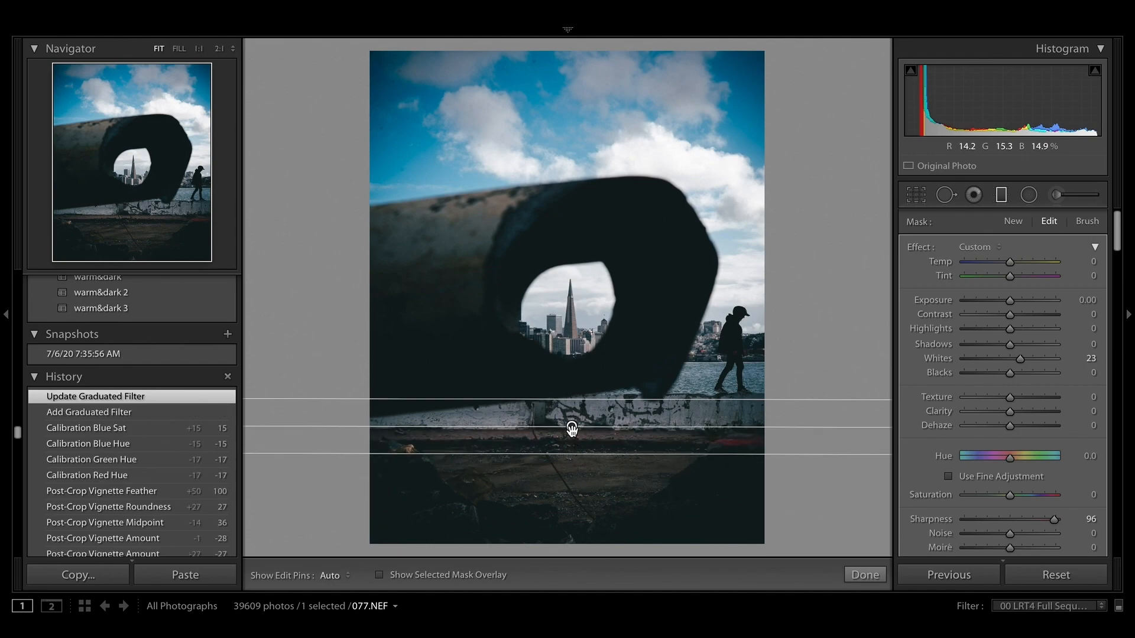
mouse_move(572, 429)
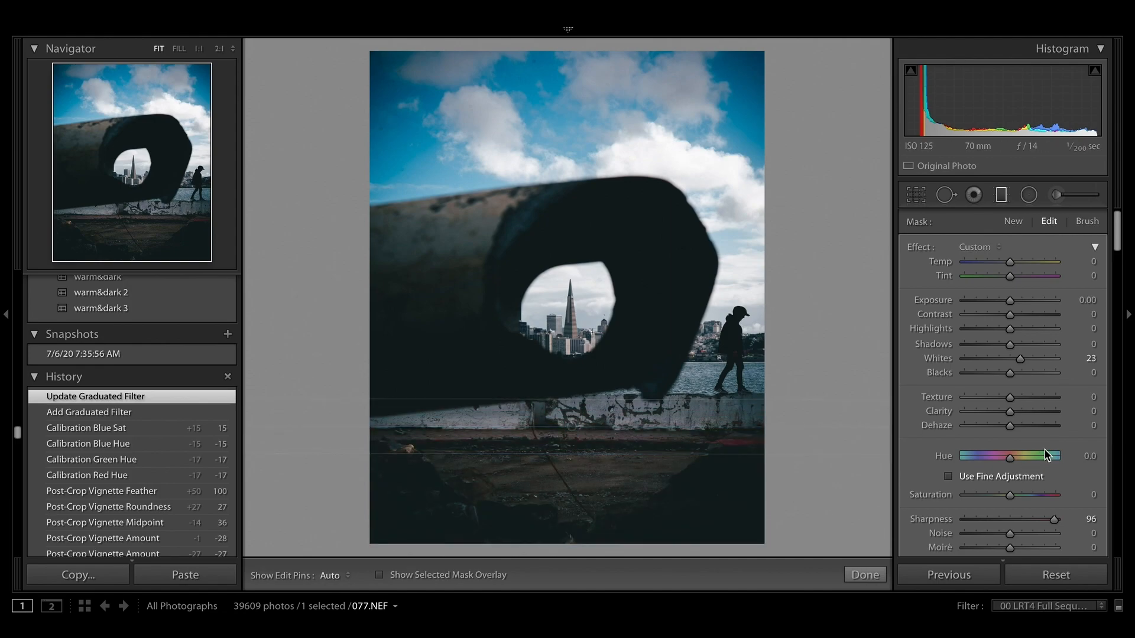
- Reset the graduated filter's Whites and Sharpness to 0, set Temp to 17 and Saturation to 3, and raise Shadows slightly
double_click(1020, 359)
double_click(1054, 519)
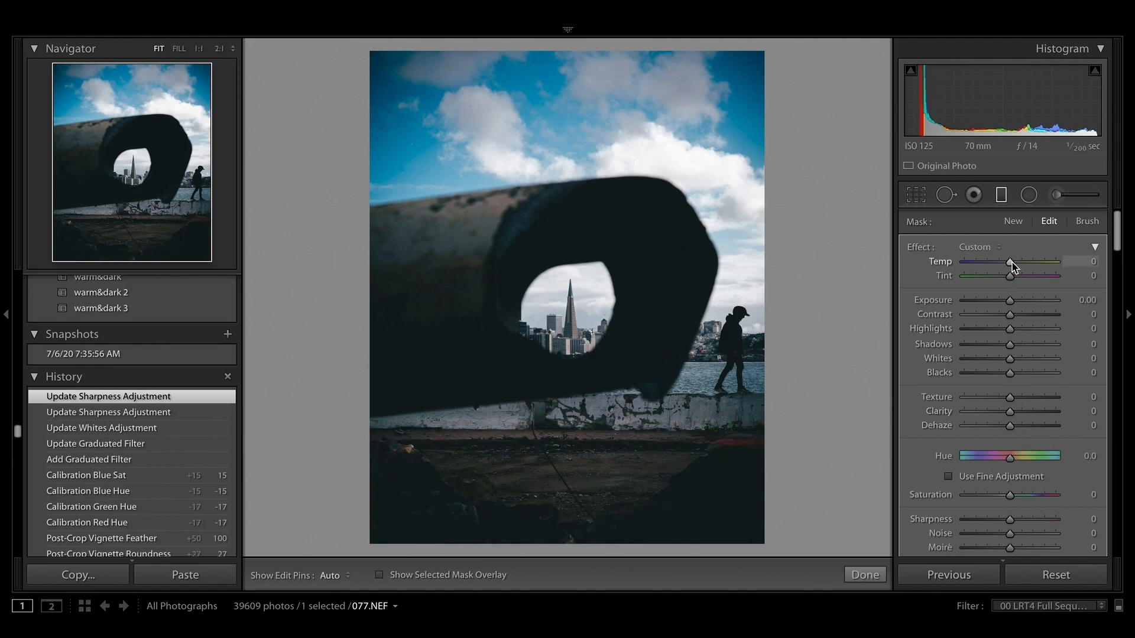
left_click_drag(1012, 262, 1019, 263)
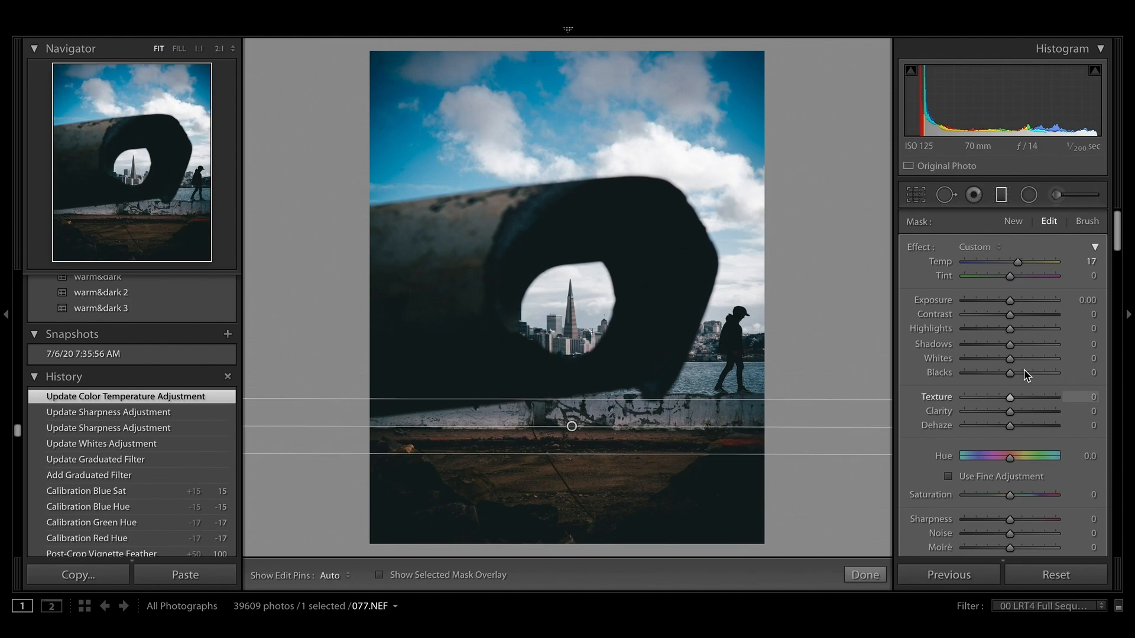
left_click_drag(1012, 494, 1013, 494)
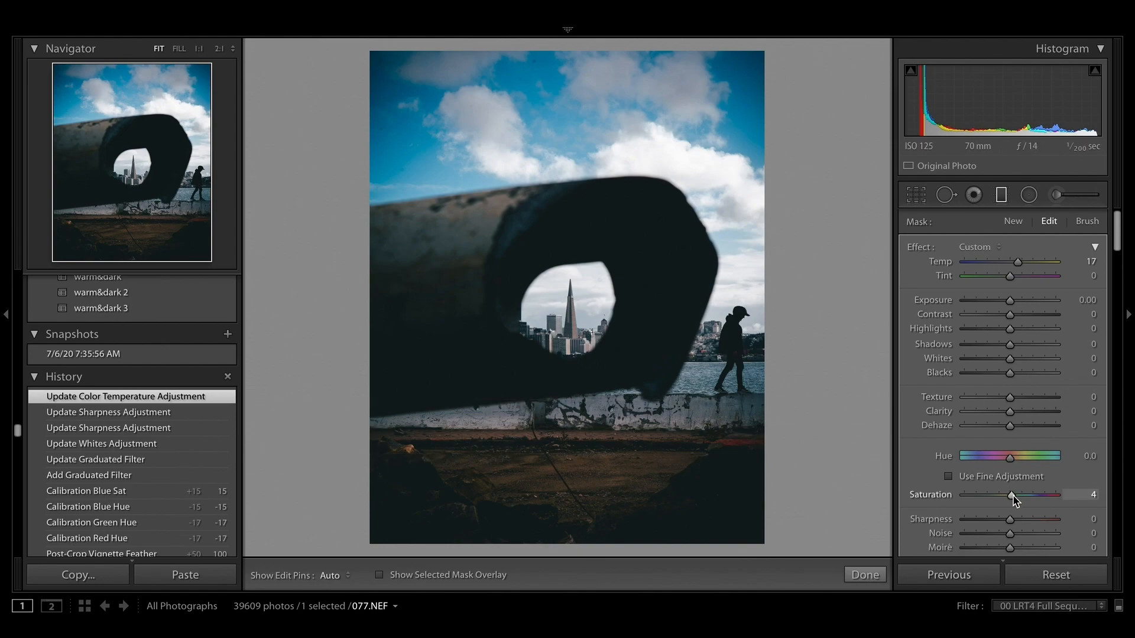
left_click_drag(1015, 263, 1018, 263)
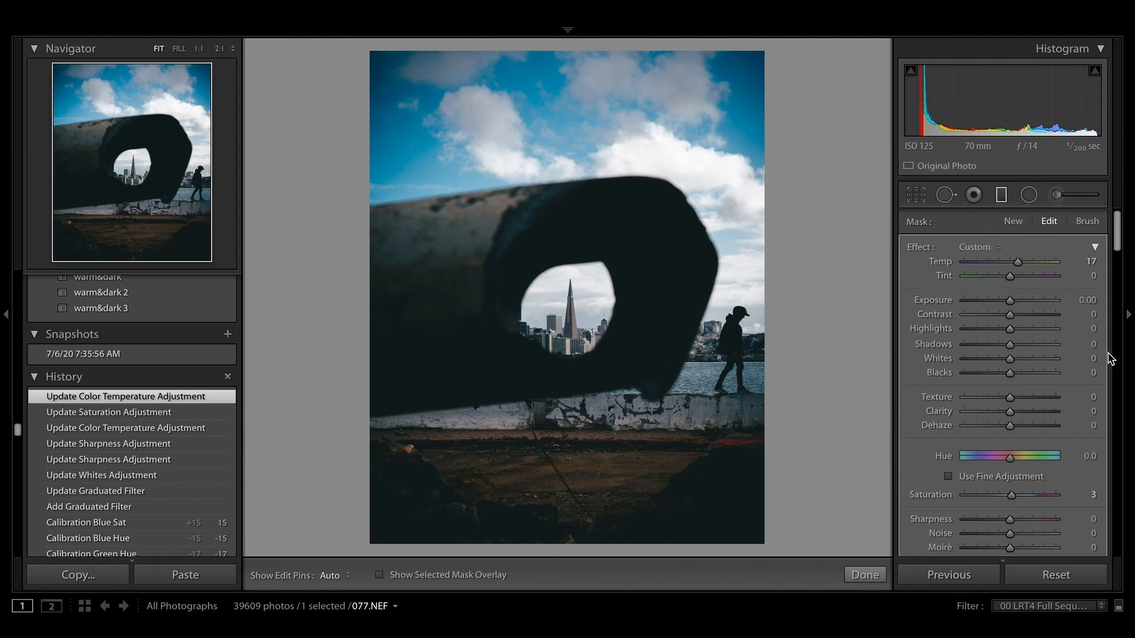
left_click_drag(1012, 346, 1014, 348)
key("m")
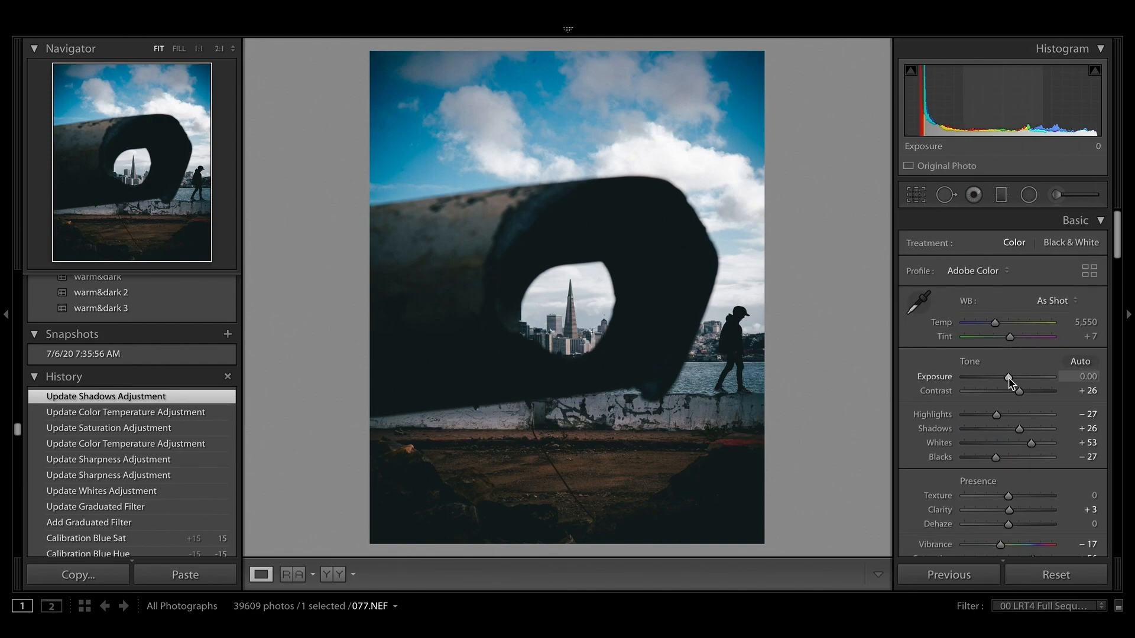
- Raise the photo's overall Exposure to +0.05 in the basic tone settings
left_click_drag(1008, 378, 1010, 382)
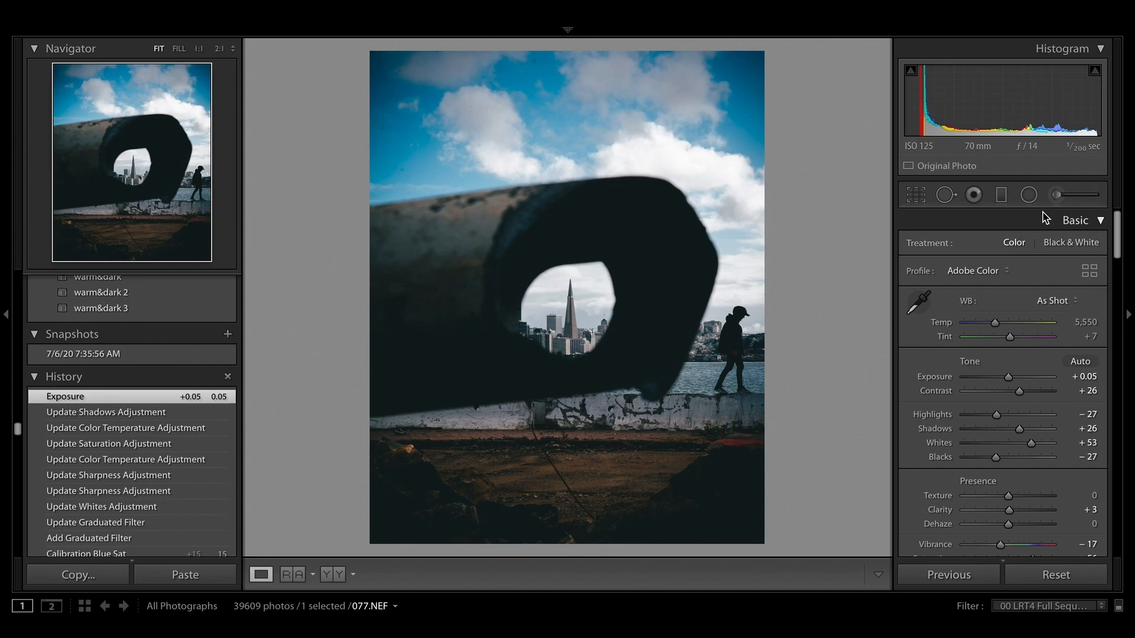
left_click(1028, 195)
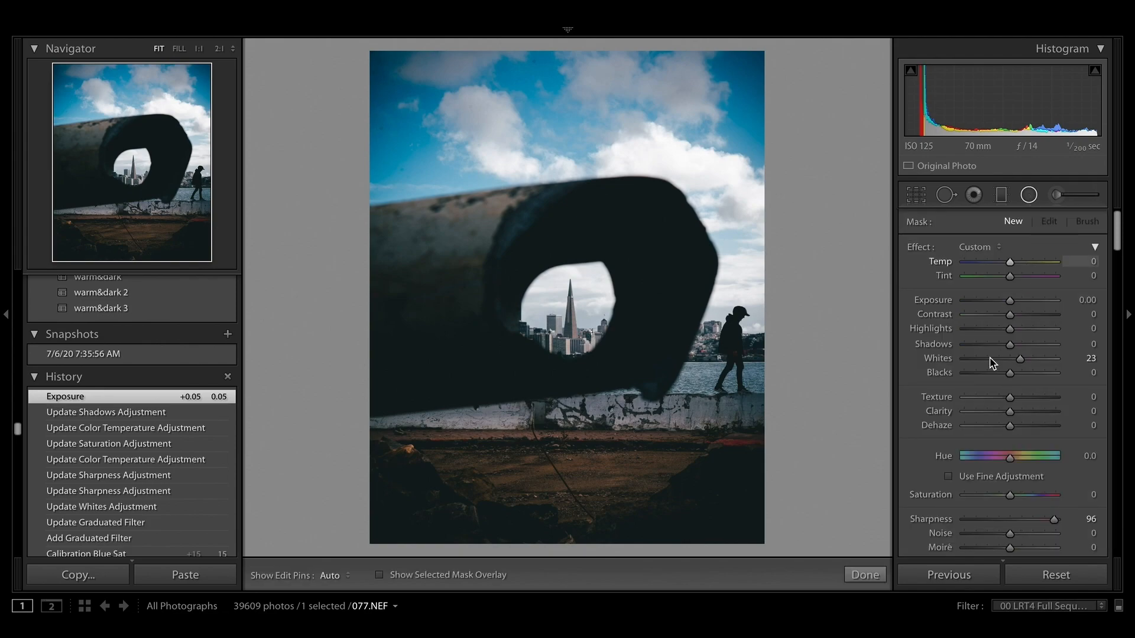
- Heal the bright spot near the ground's left edge and the one on the lower rocks at size 77, adjusting the second spot's source
left_click(944, 198)
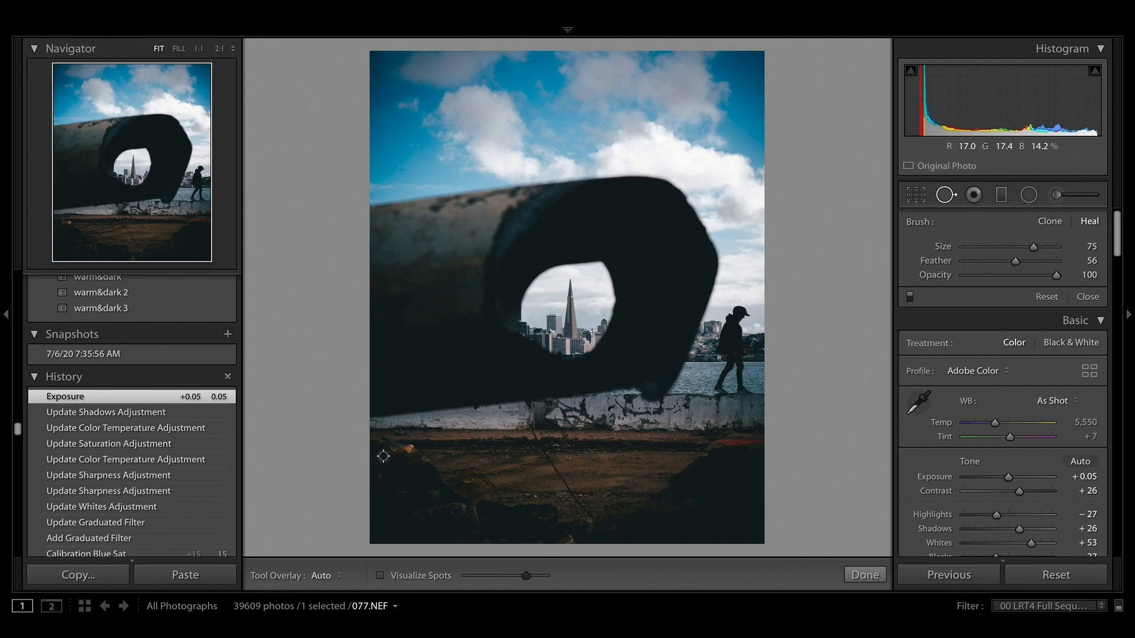
scroll(397, 447, "up", 1)
left_click(408, 449)
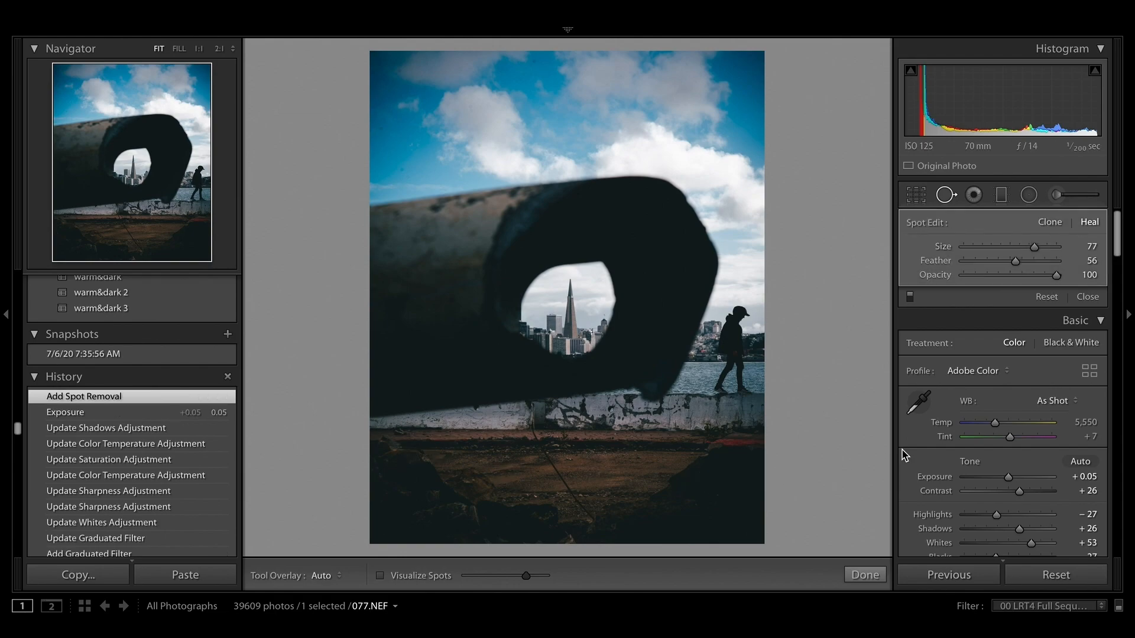
left_click(531, 495)
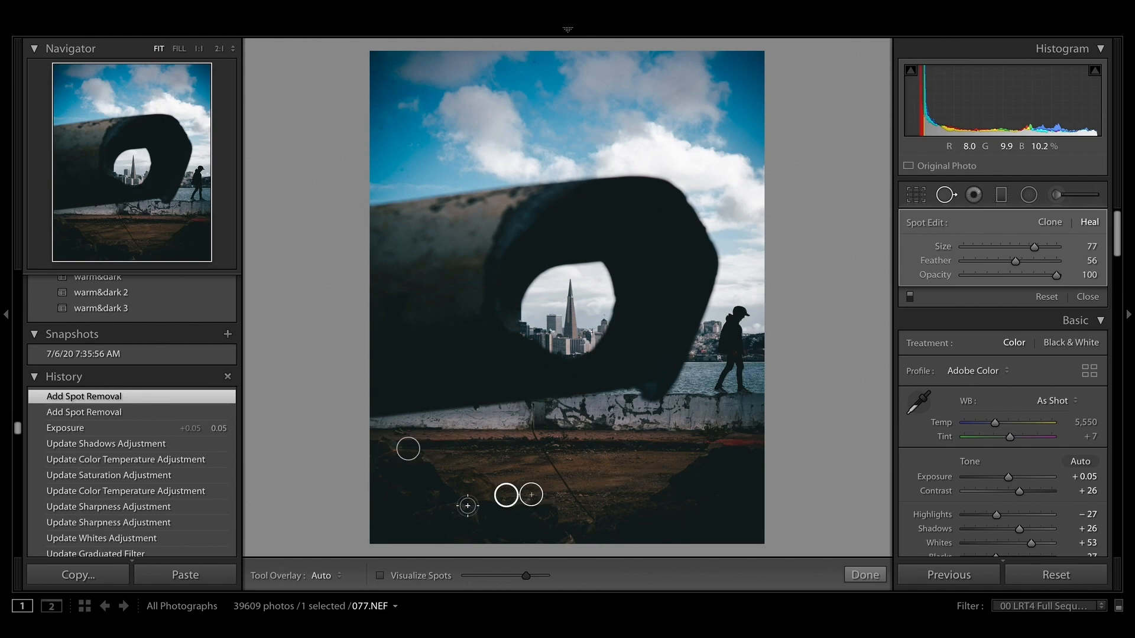
left_click_drag(504, 495, 784, 502)
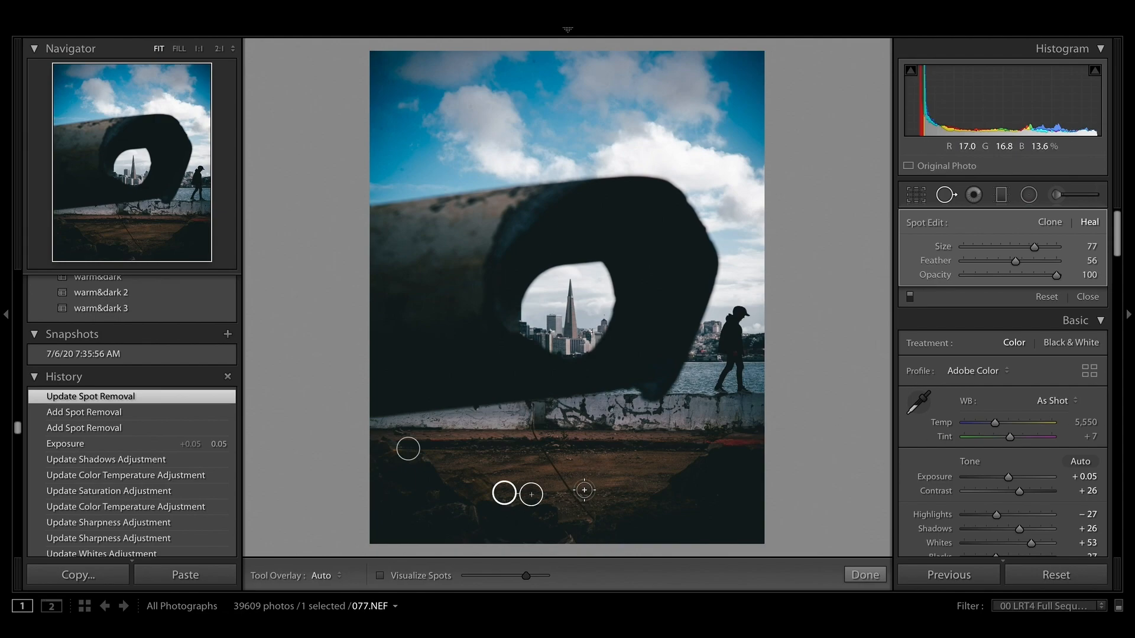
- Heal four small distractions on the ground and by the wall's base, using size 66 by the wall and 75 elsewhere
left_click(580, 493)
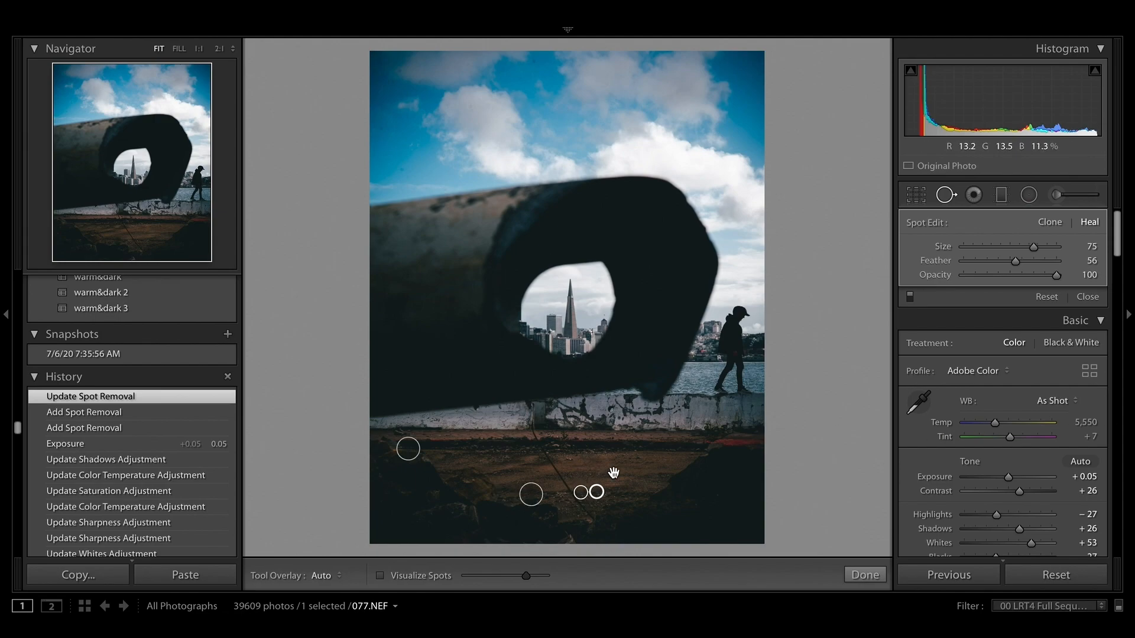
left_click(570, 459)
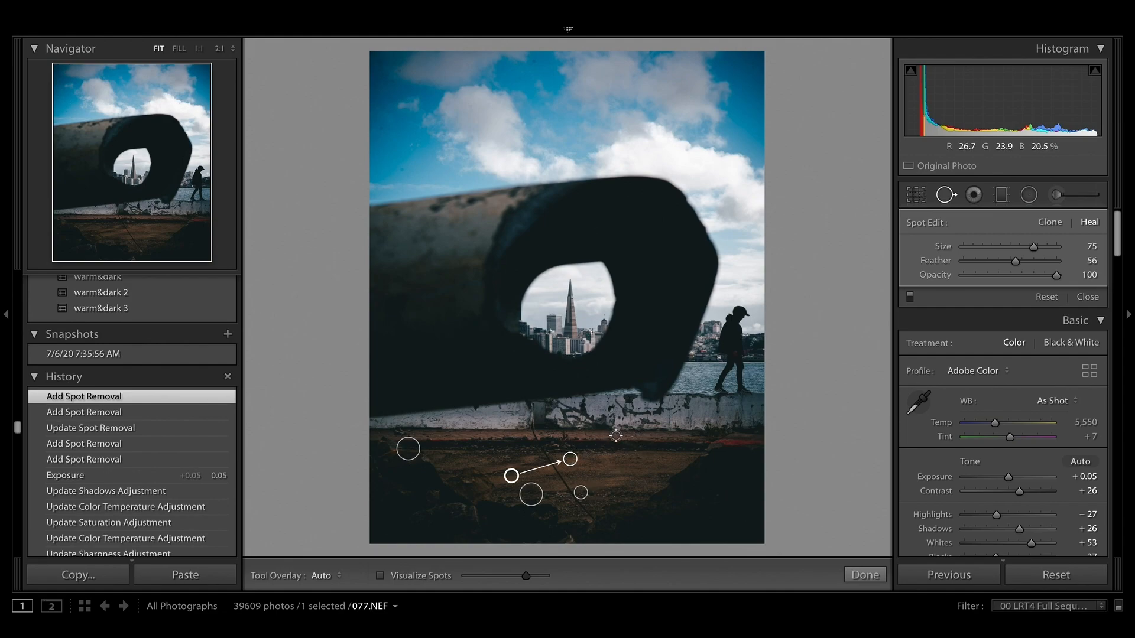
left_click(615, 433)
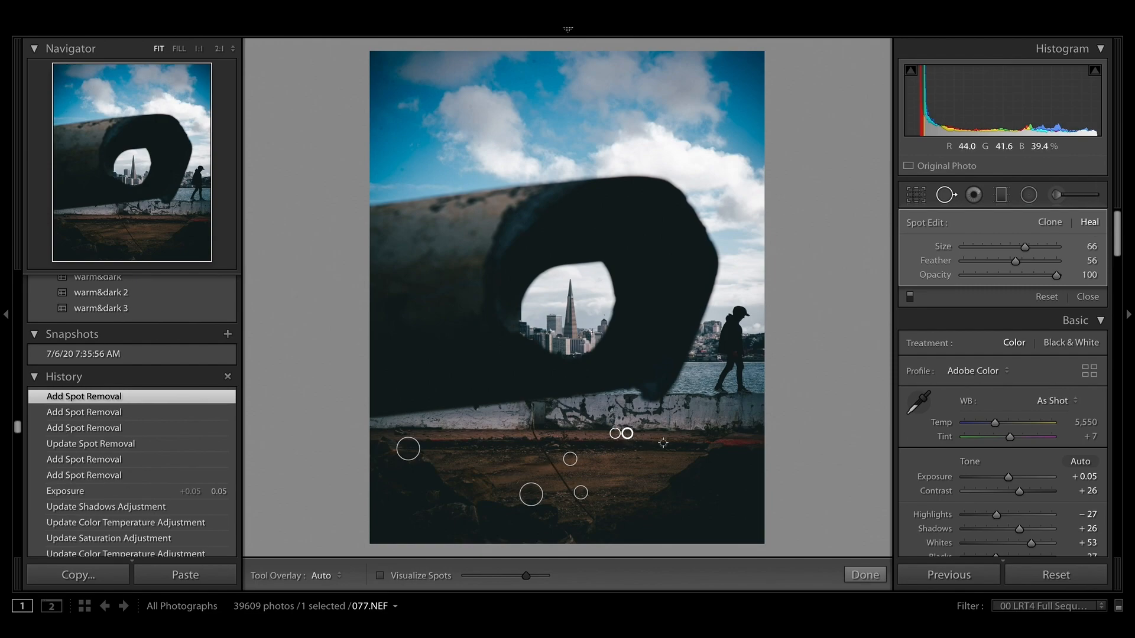
left_click(717, 493)
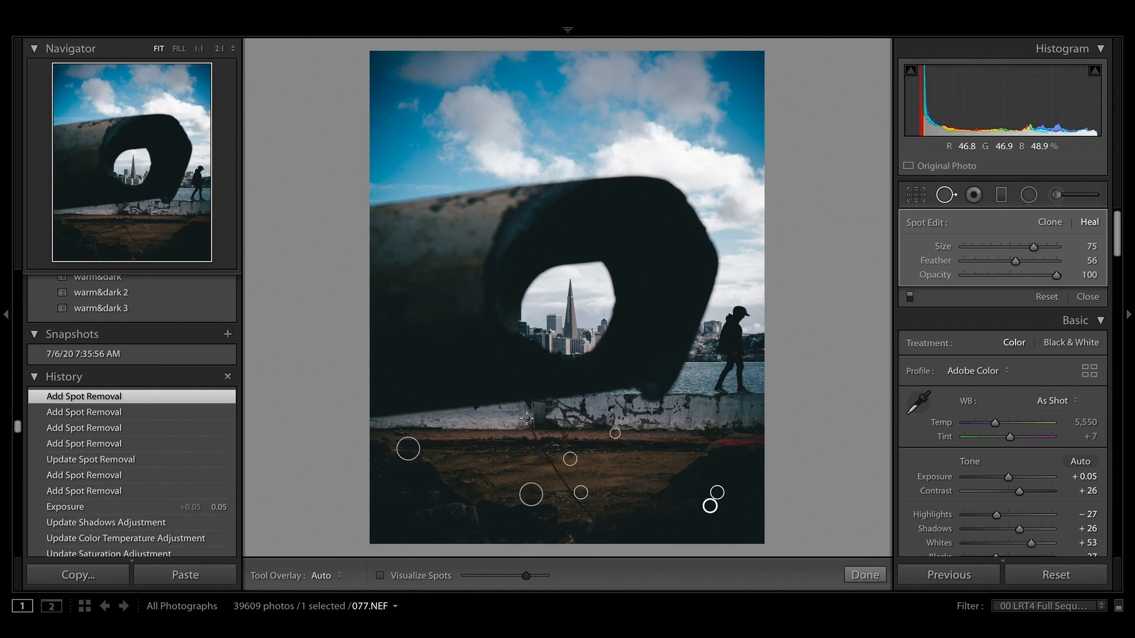
- Heal the diagonal crack across the ground at size 75 and its continuation up the wall at size 66, repositioning both sample areas
left_click(591, 514)
left_click_drag(581, 504, 541, 450)
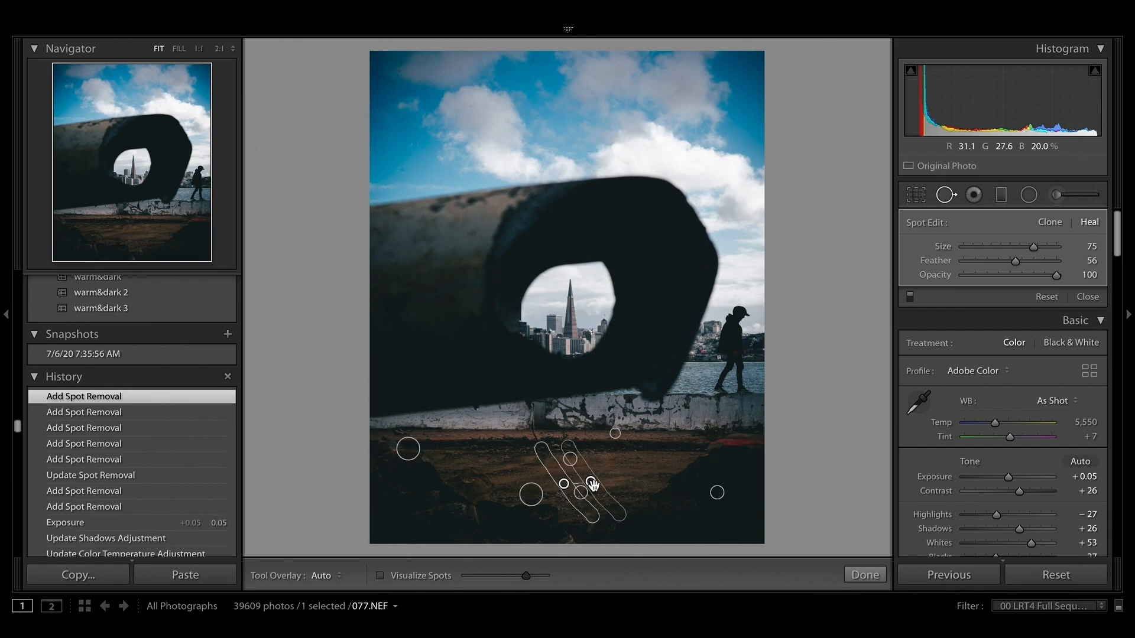
left_click_drag(535, 483, 528, 483)
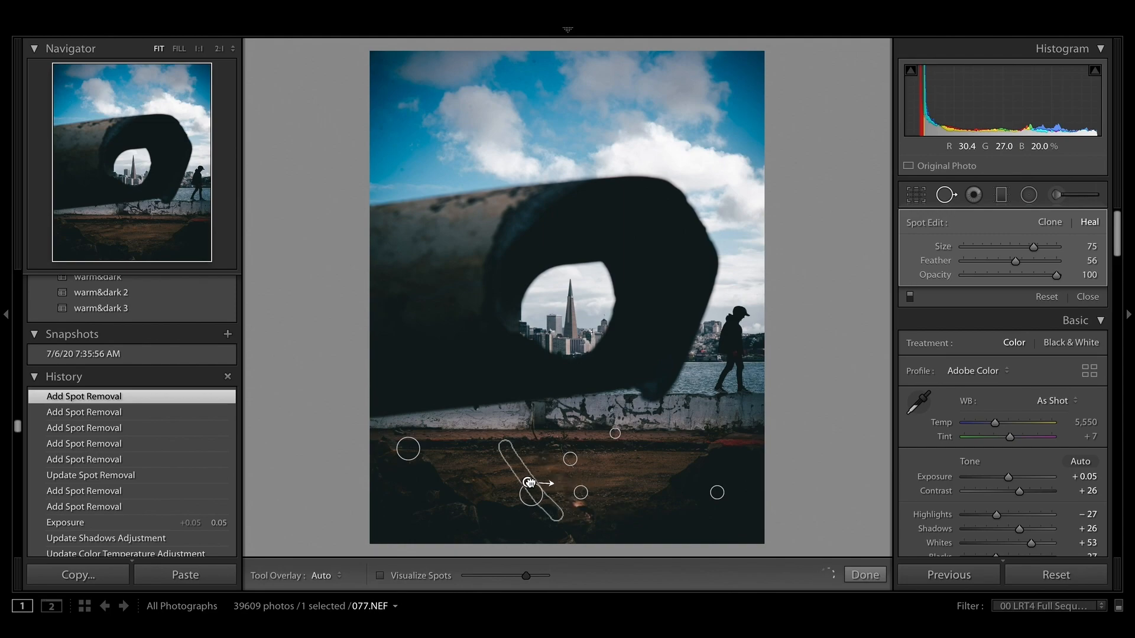
left_click_drag(550, 487, 564, 484)
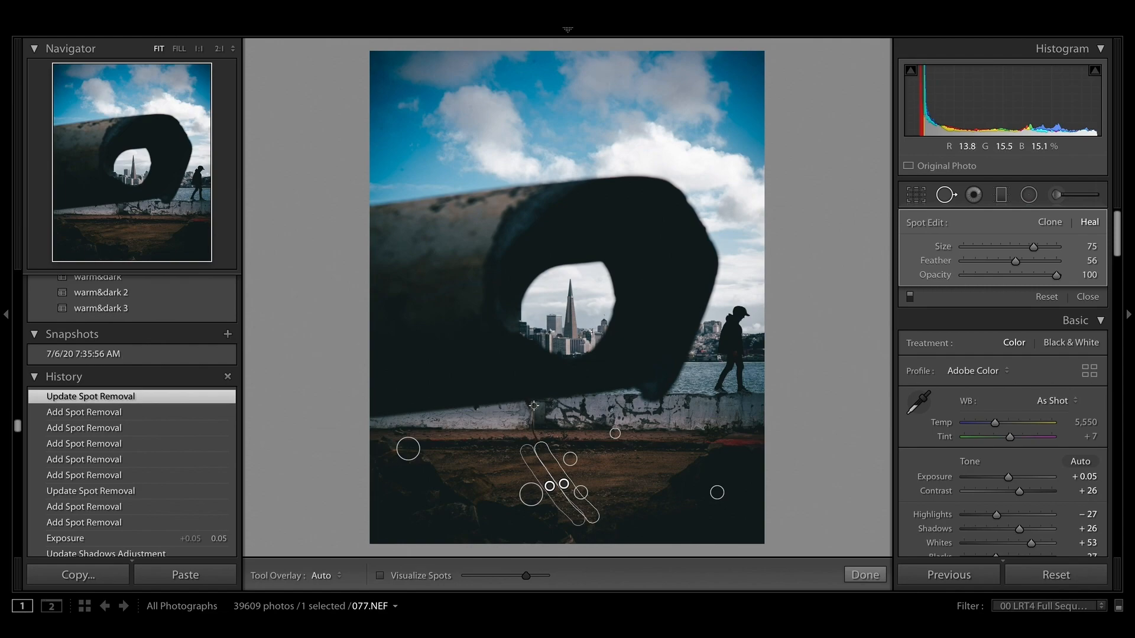
left_click_drag(533, 410, 537, 437)
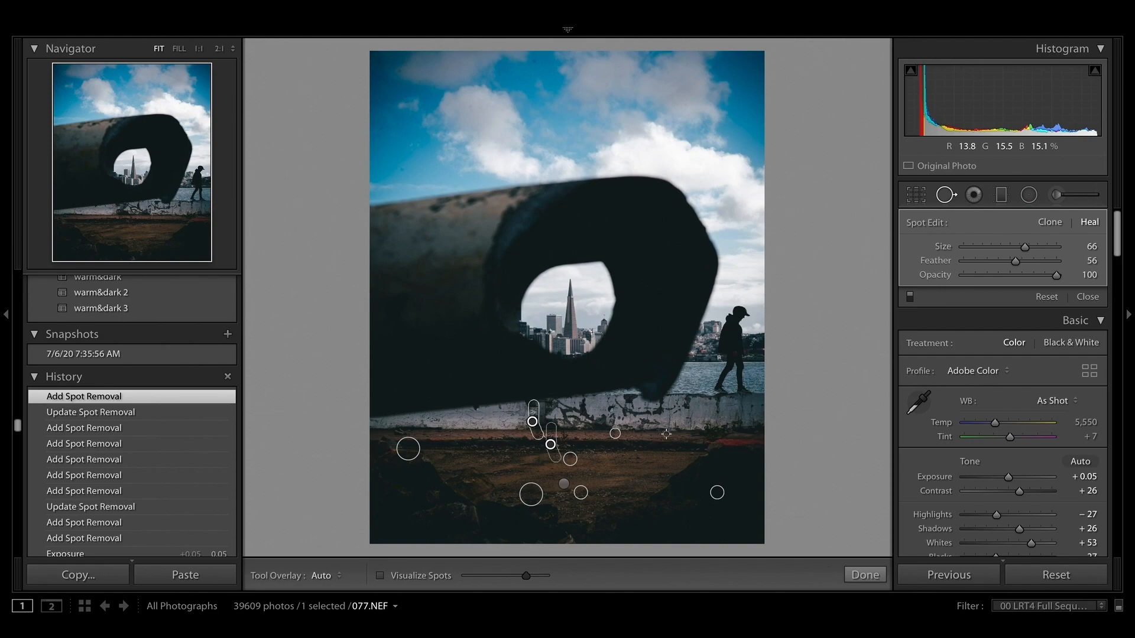
left_click_drag(550, 444, 513, 430)
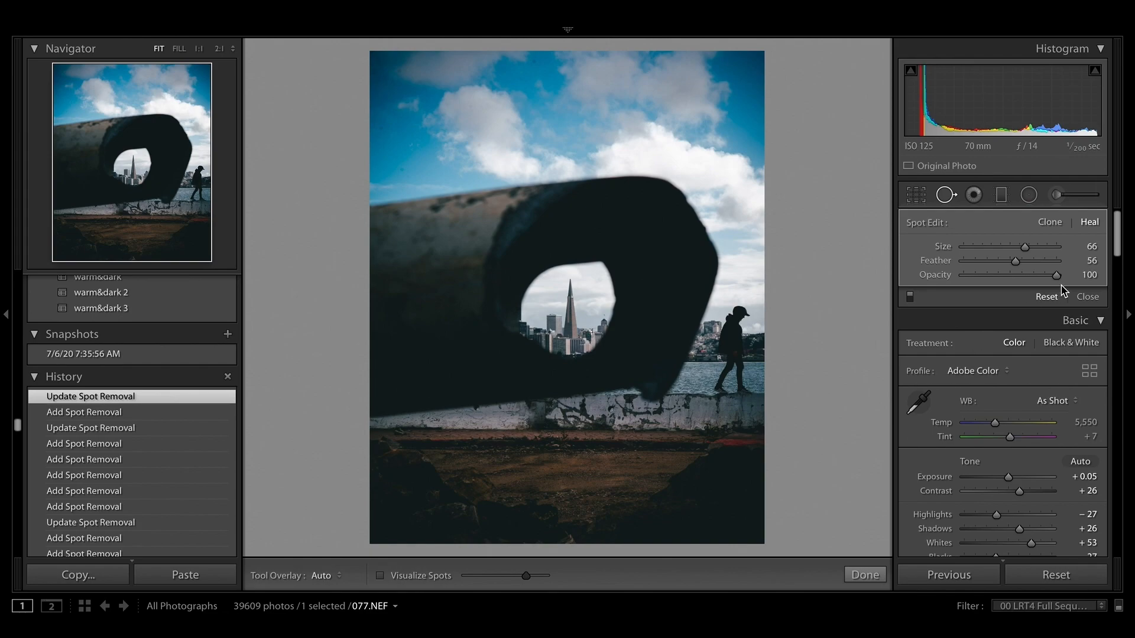
- Paint along the white wall with an adjustment brush at Saturation -50, with Whites and Sharpness reset to 0
left_click(1057, 198)
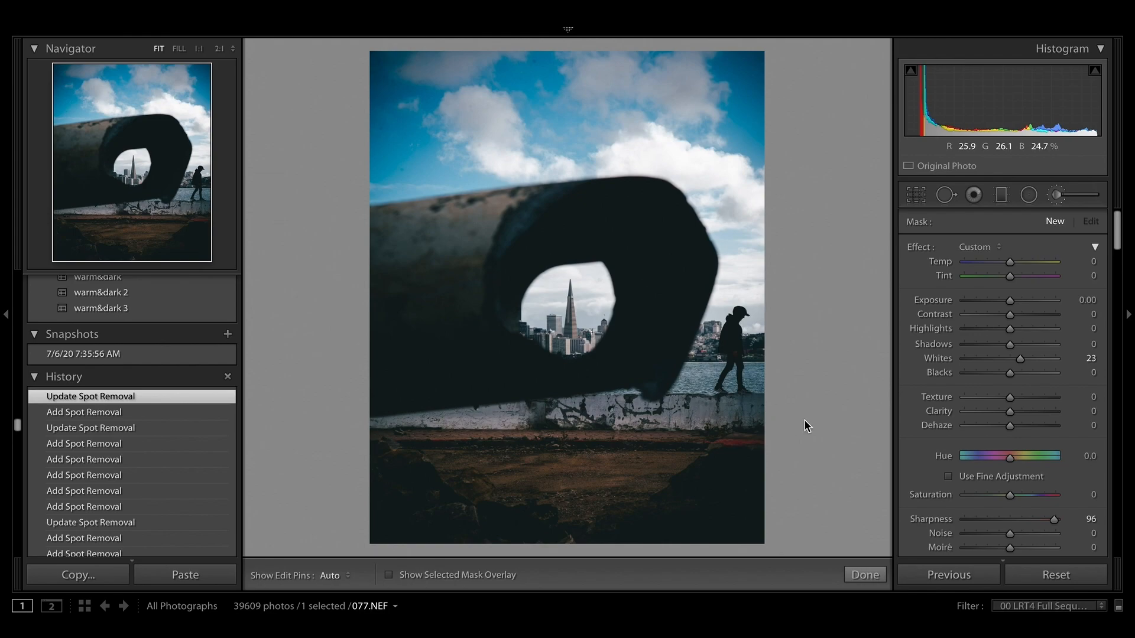
double_click(1021, 360)
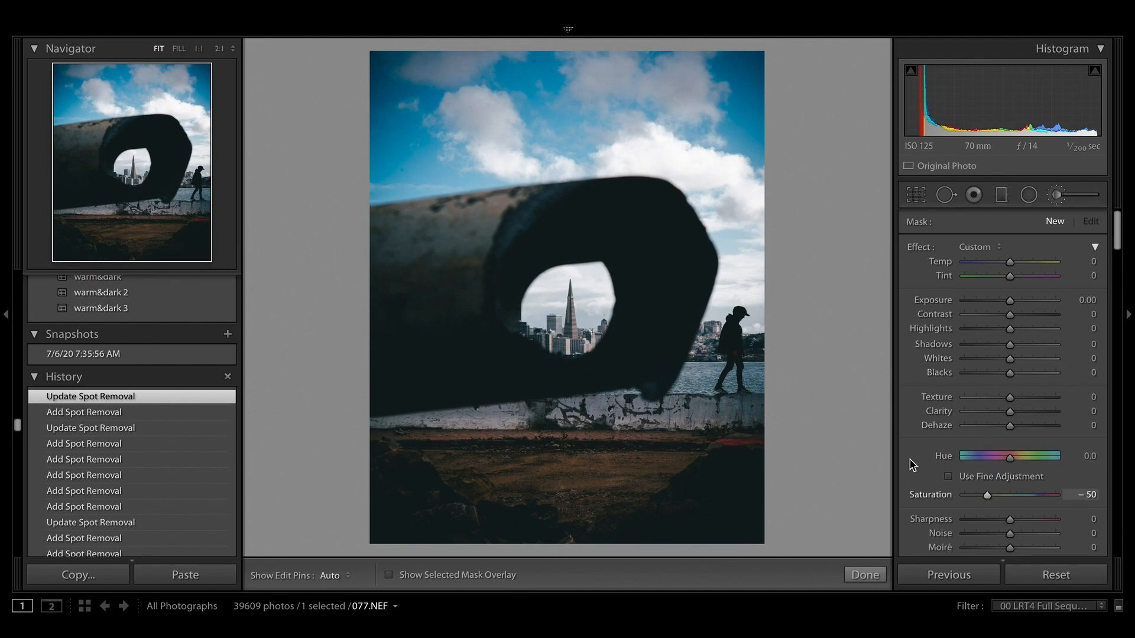
key("h")
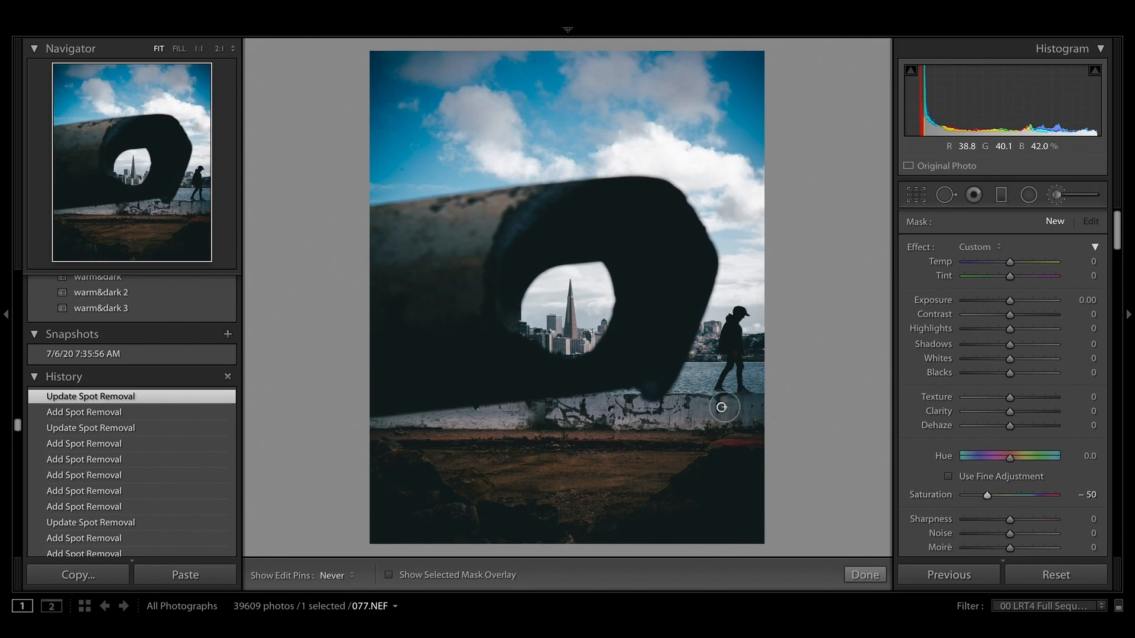
left_click_drag(663, 410, 403, 421)
key("h")
key("h")
key("h")
key("h")
key("h")
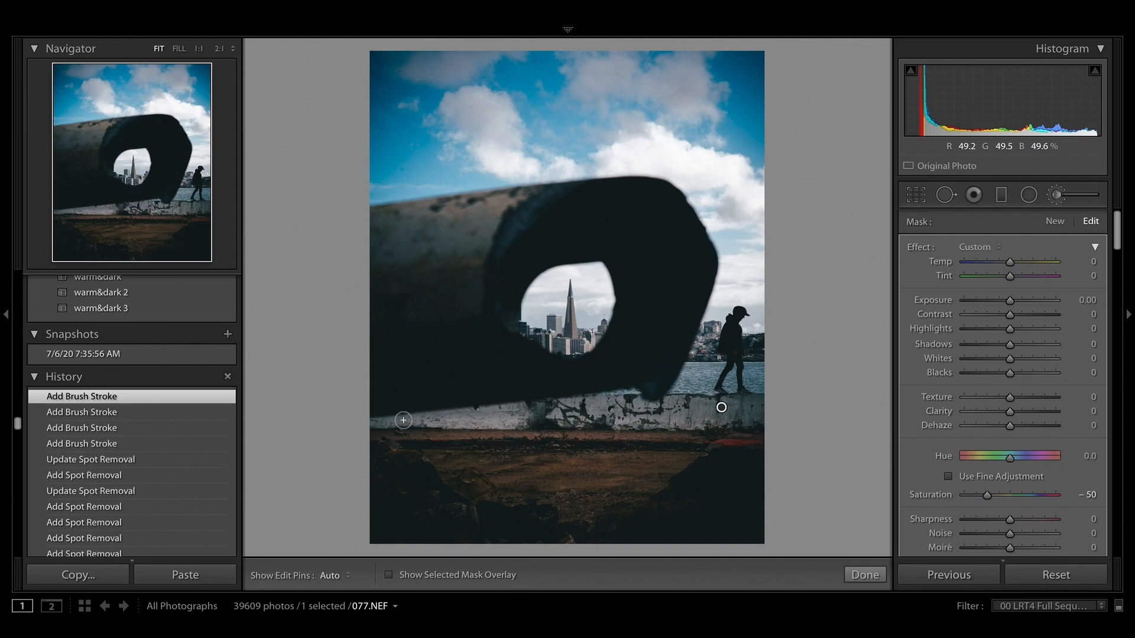
- Extend the desaturating brush mask over the wall's left stretch and its right end beneath the walking figure
key("h")
left_click_drag(401, 419, 554, 427)
key("h")
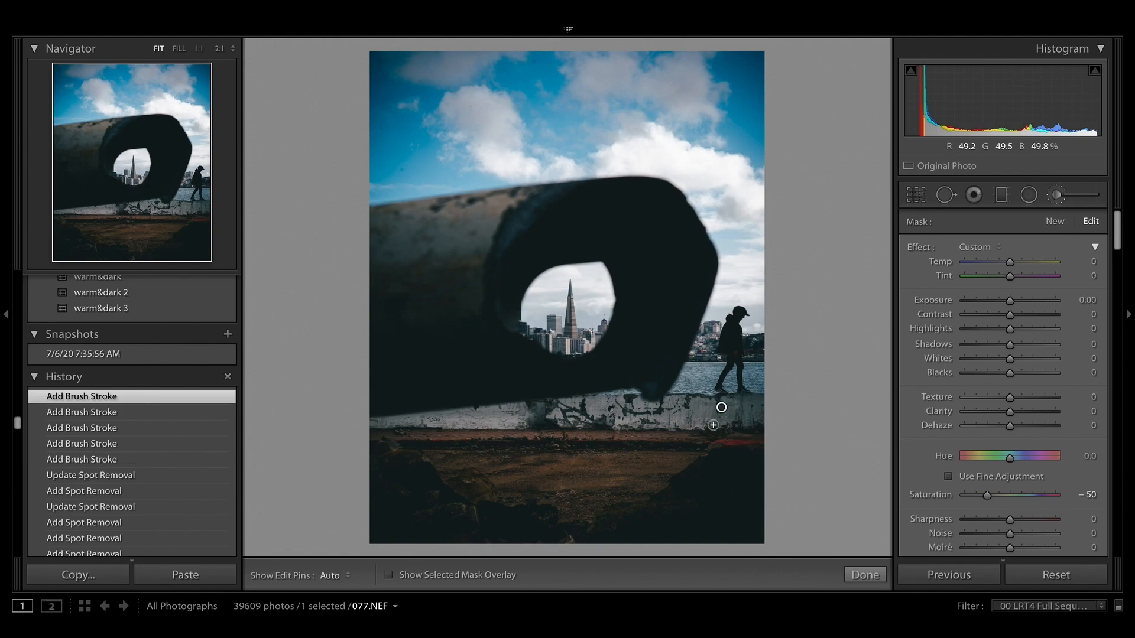
key("h")
left_click_drag(686, 403, 766, 403)
key("h")
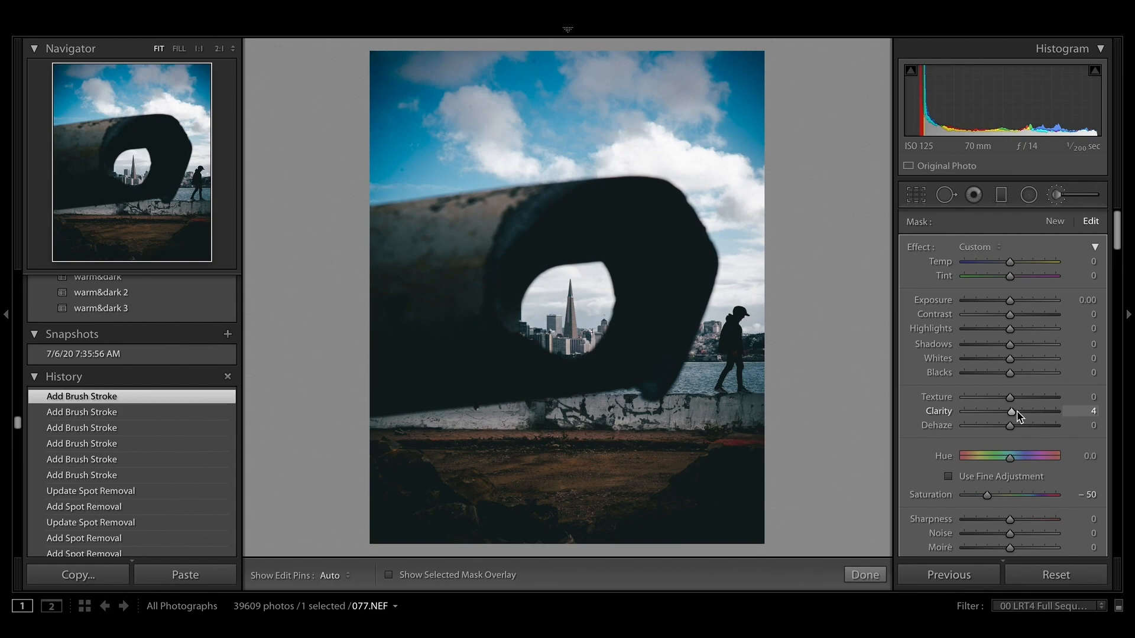
- Set the wall brush's Clarity to 6 and Saturation to -56, and finish the brush adjustment
left_click_drag(1018, 417, 1014, 408)
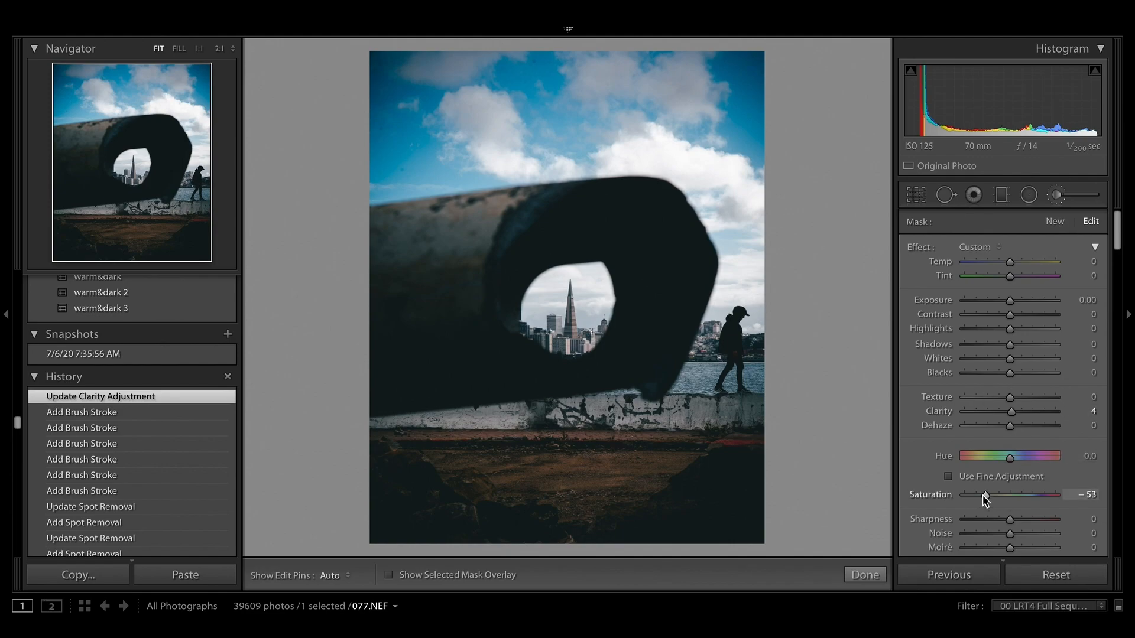
left_click_drag(985, 499, 984, 500)
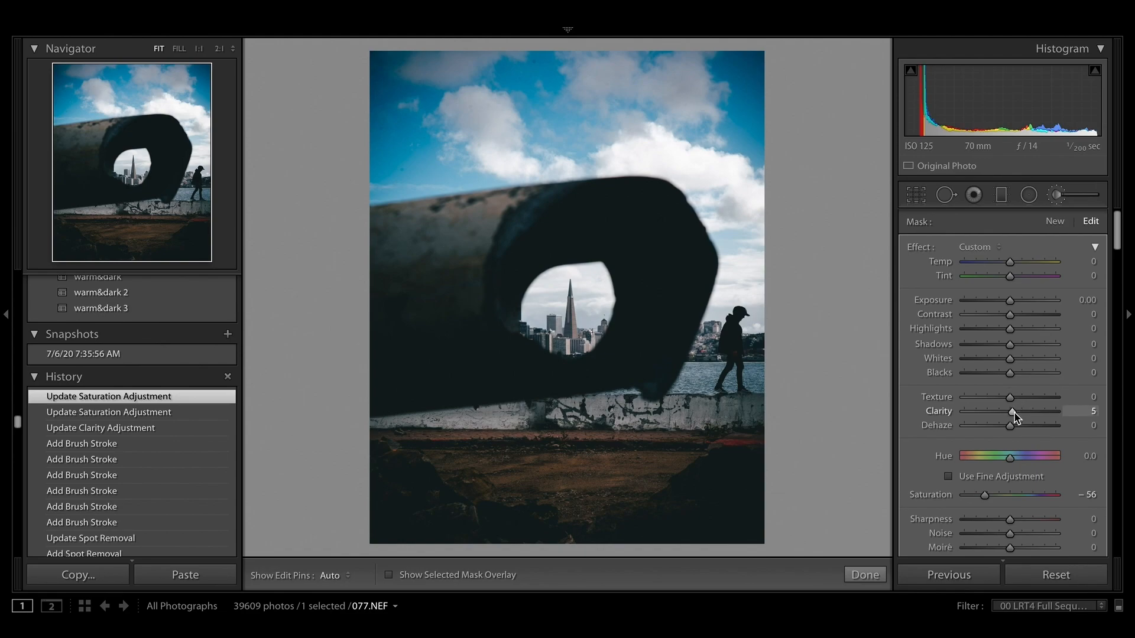
left_click_drag(1014, 417, 1015, 417)
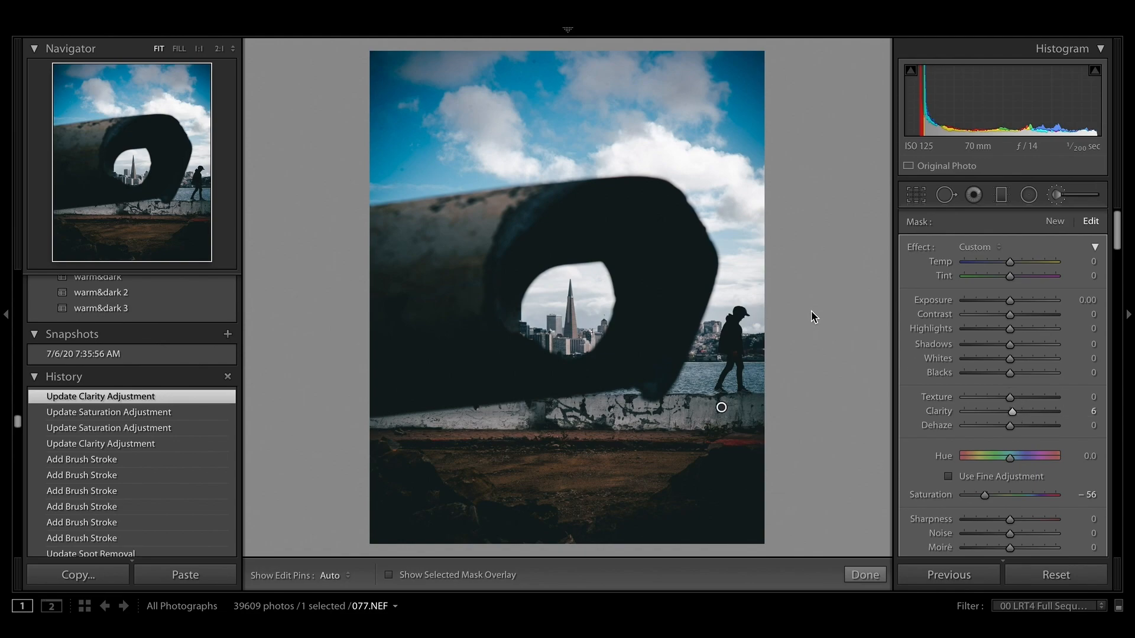
left_click(1056, 198)
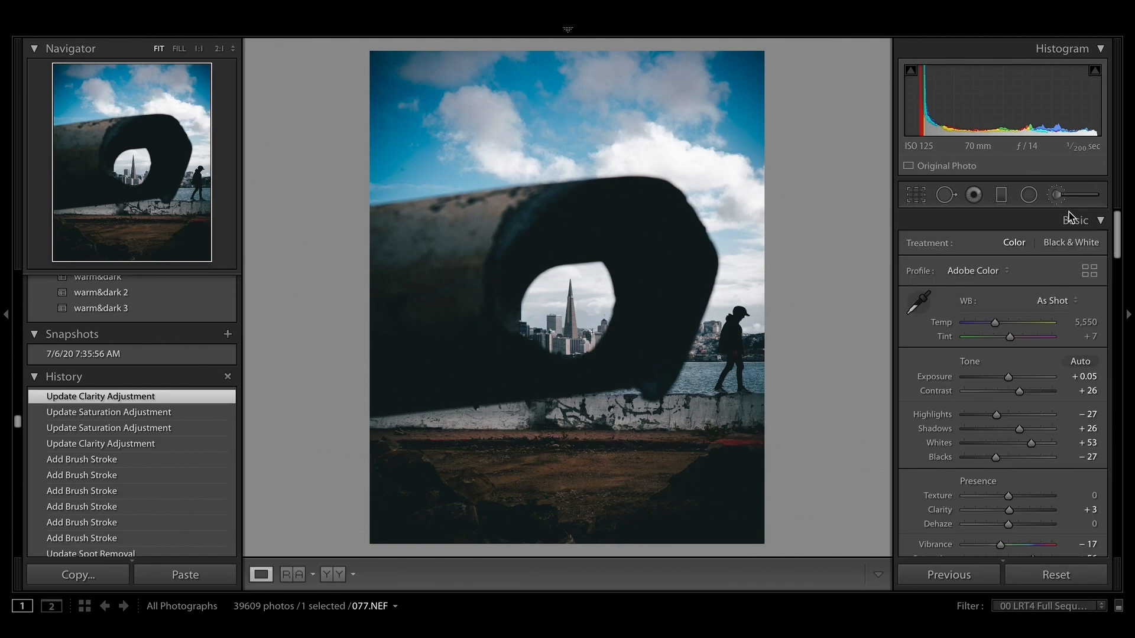
- Paint over the walking figure's shoes with a new adjustment brush at Highlights 35 and Saturation -24
left_click(721, 393)
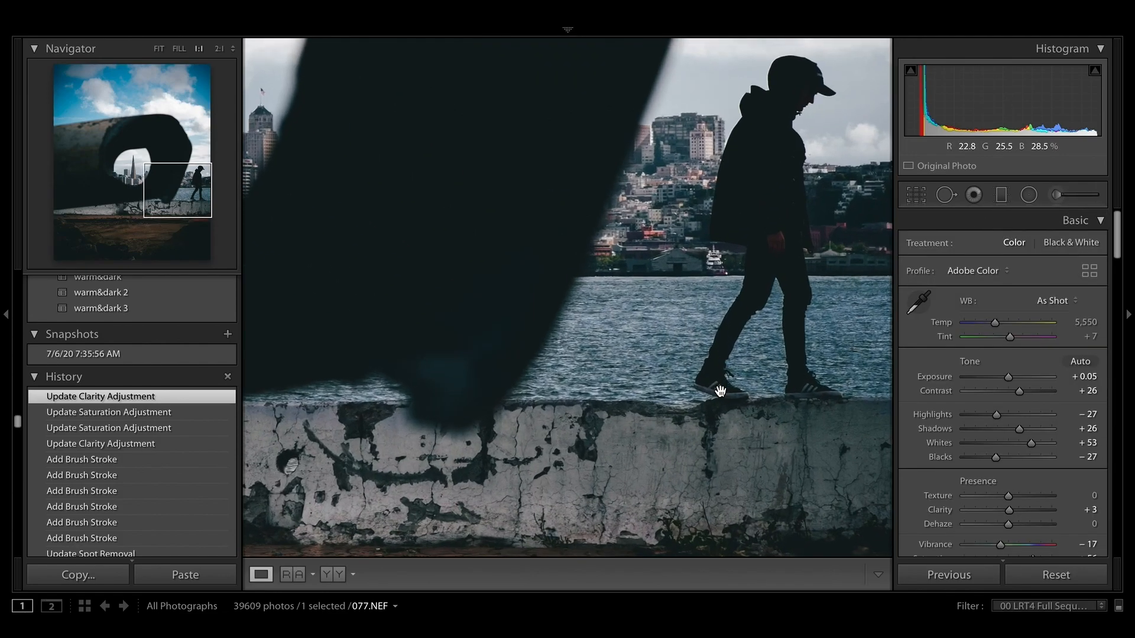
left_click(1057, 195)
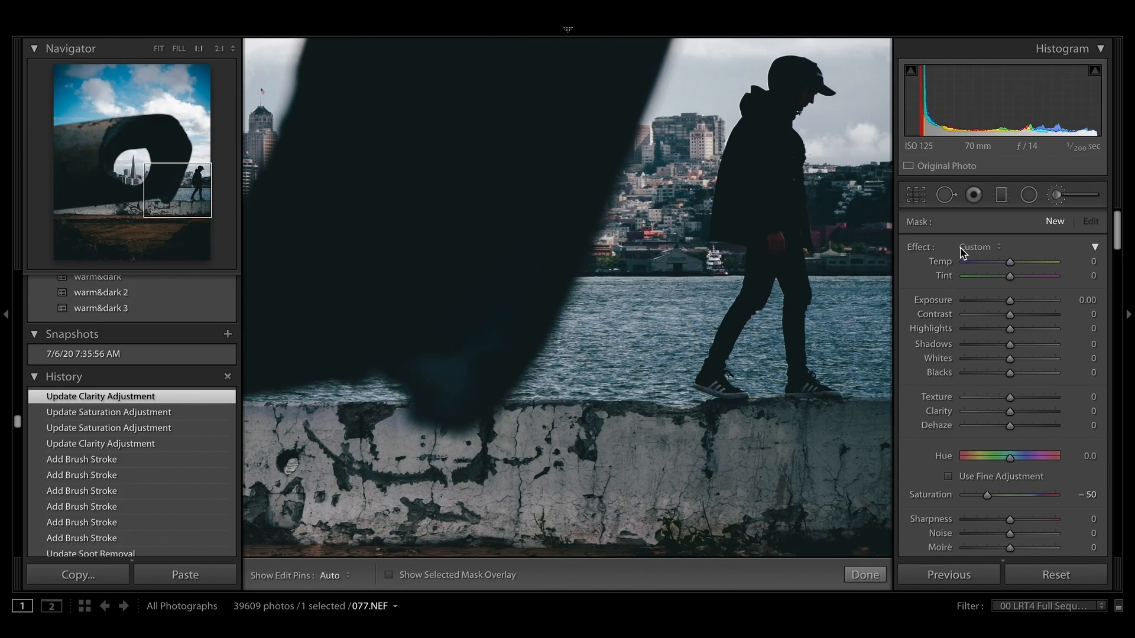
left_click(976, 247)
left_click(979, 313)
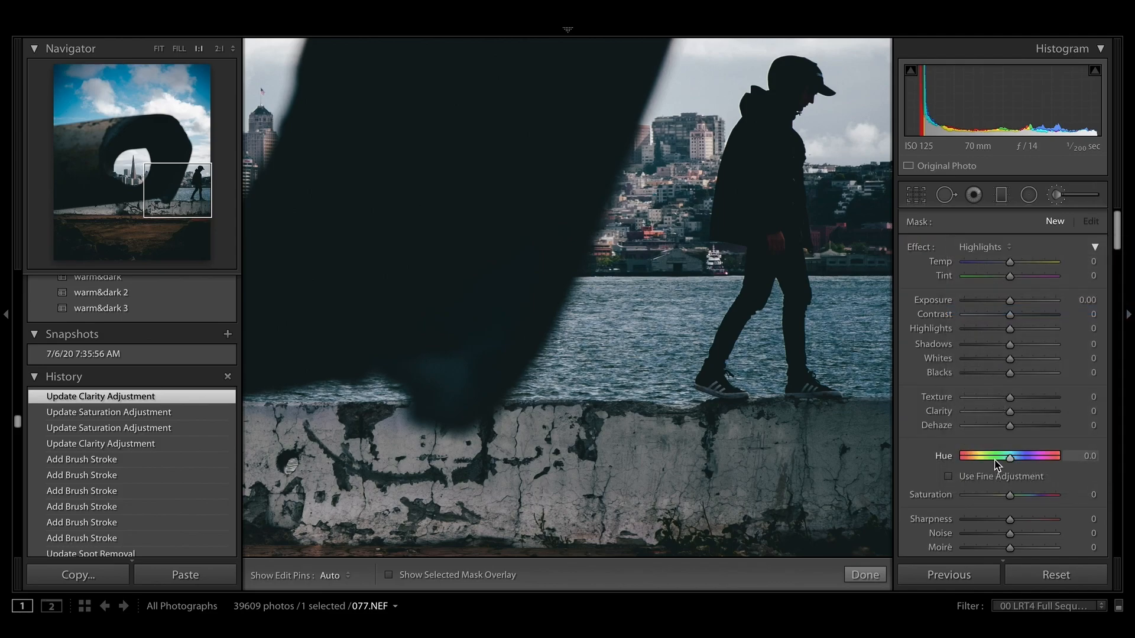
left_click(1000, 500)
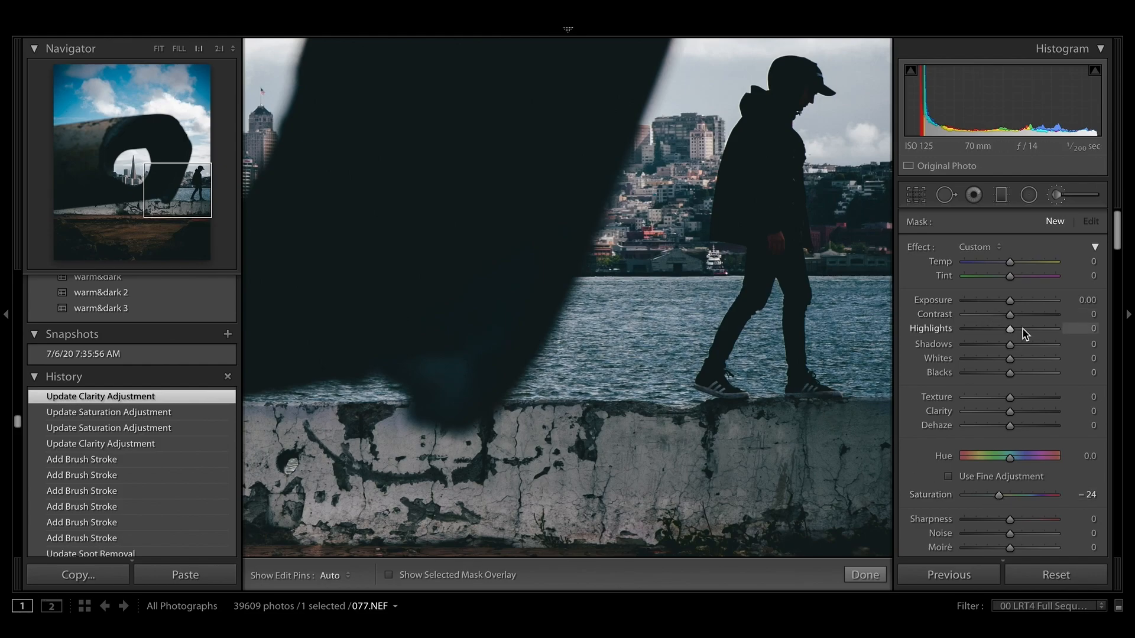
left_click_drag(1024, 333, 1027, 334)
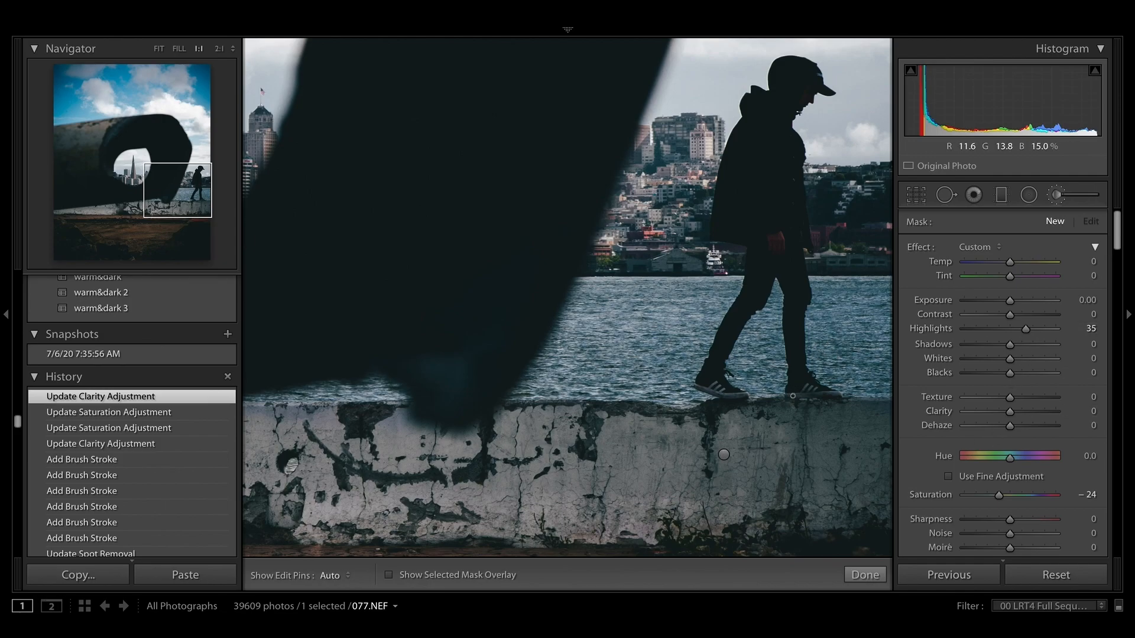
key("h")
left_click_drag(827, 394, 791, 392)
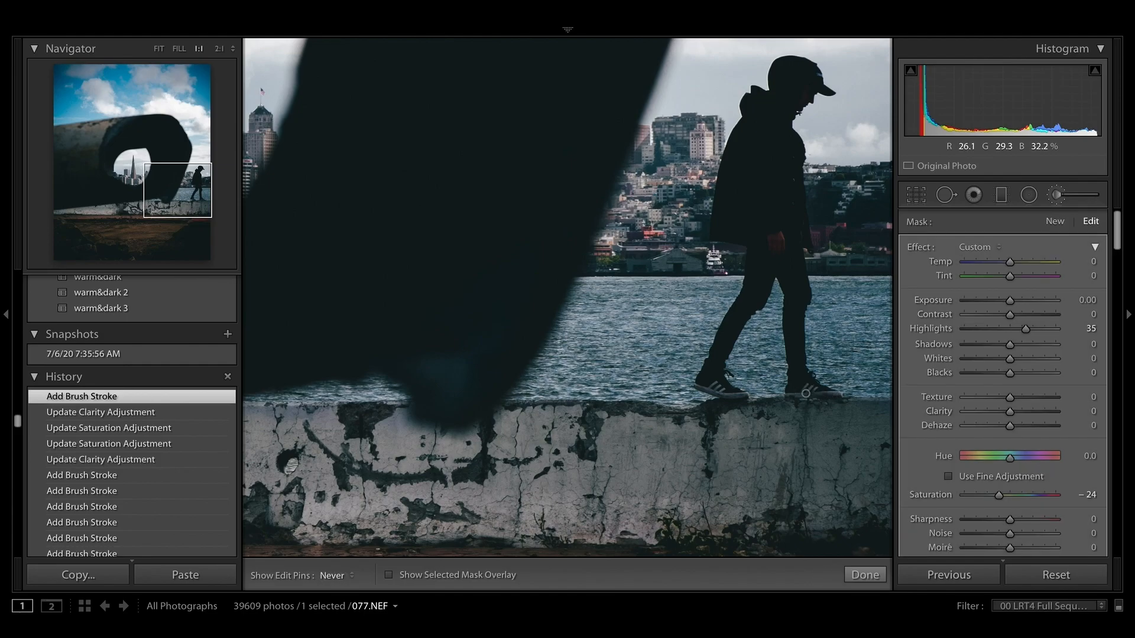
left_click_drag(808, 387, 790, 393)
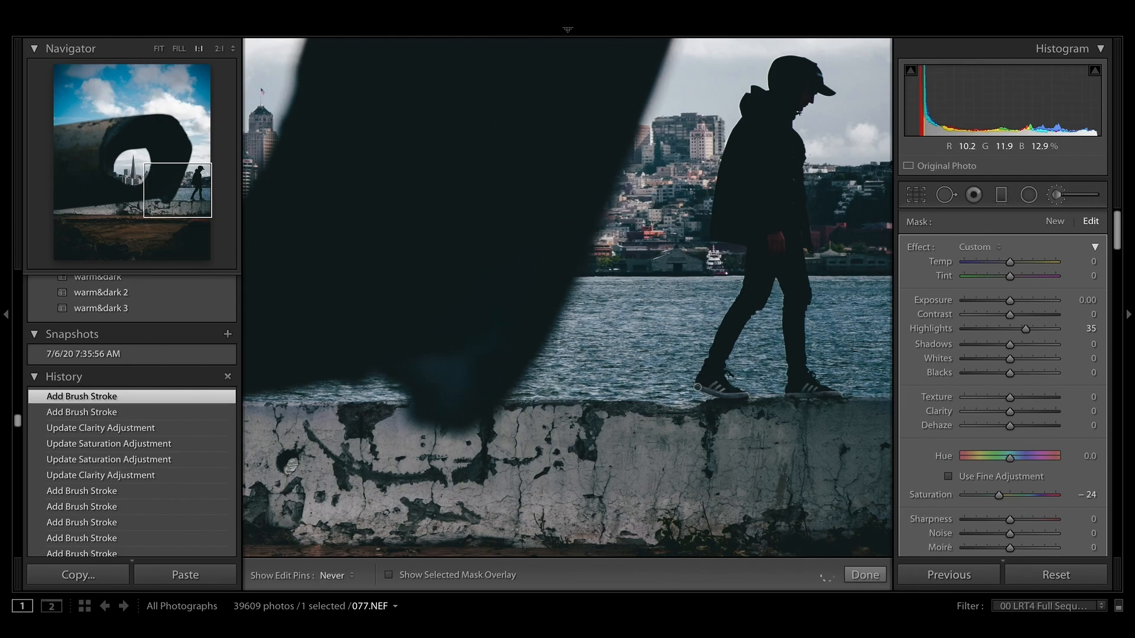
- Set the shoe brush to Saturation -75, Highlights 74, Whites 14 and Exposure 0.10
key("h")
left_click_drag(999, 495, 978, 501)
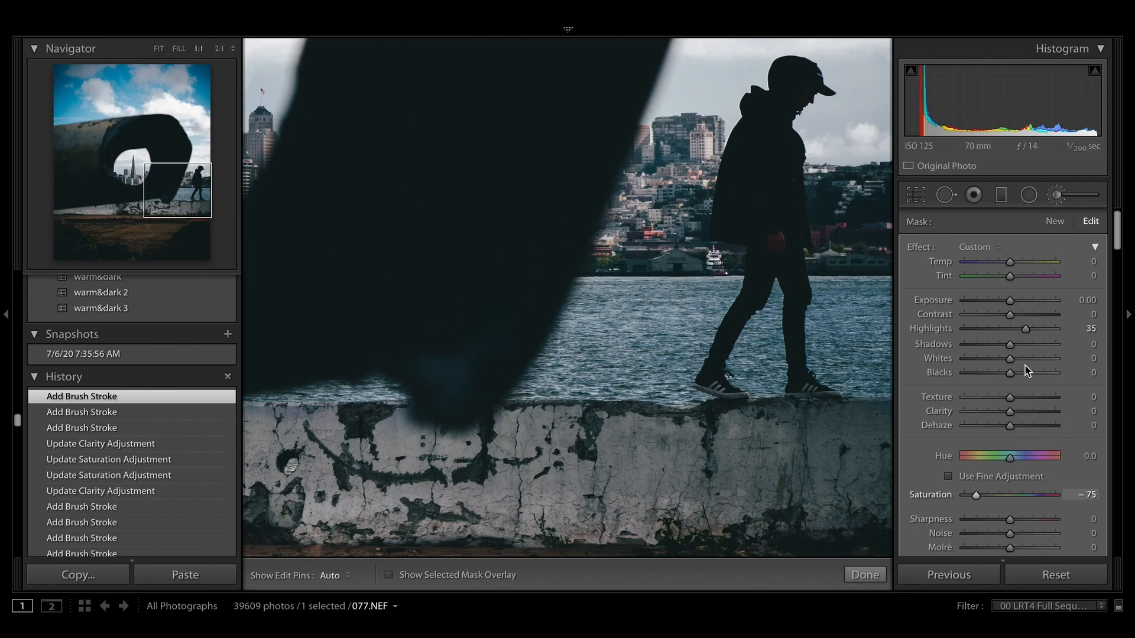
left_click_drag(1026, 329, 1022, 363)
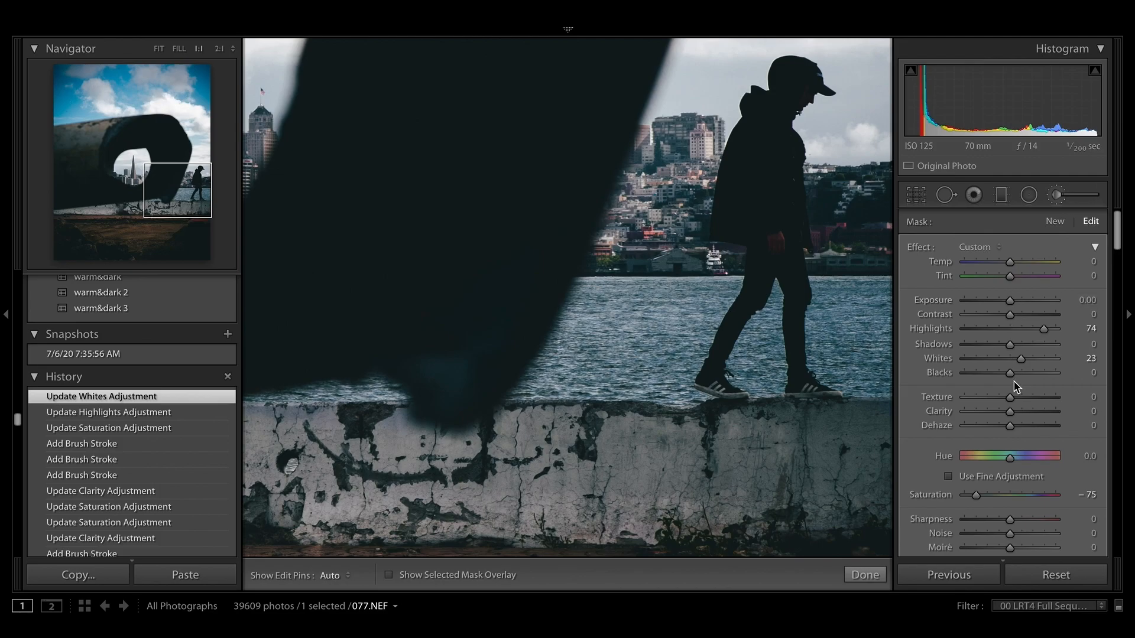
left_click_drag(1022, 362, 1016, 361)
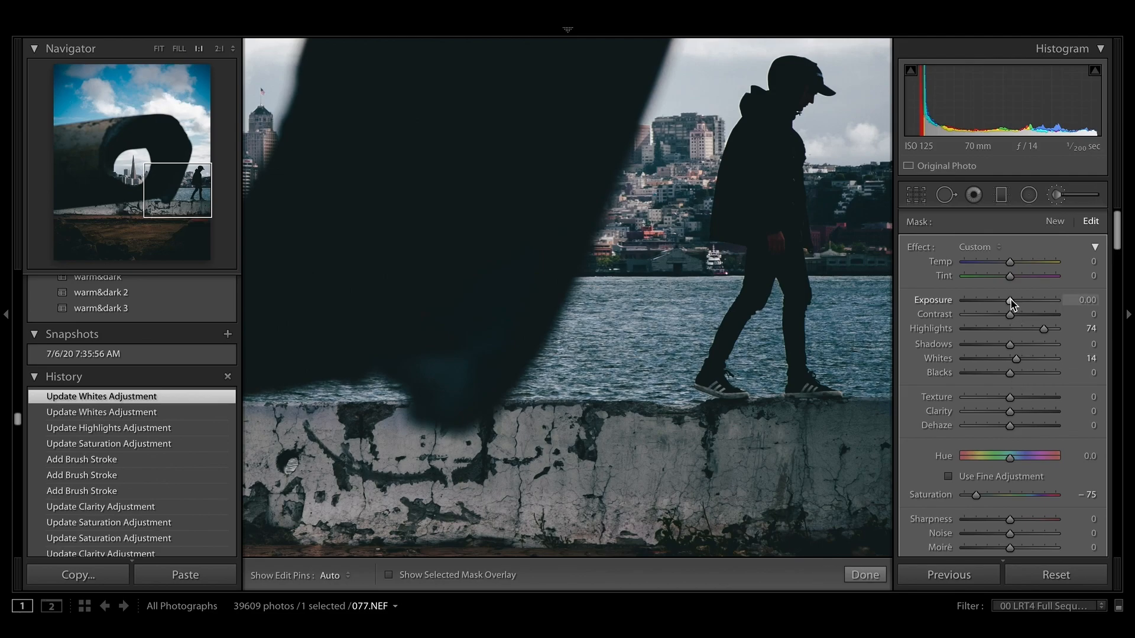
left_click_drag(1012, 304, 1012, 304)
left_click_drag(1012, 304, 1012, 304)
- Brush over both shoes again with the same adjustment to complete their coverage
key("h")
left_click_drag(844, 398, 743, 395)
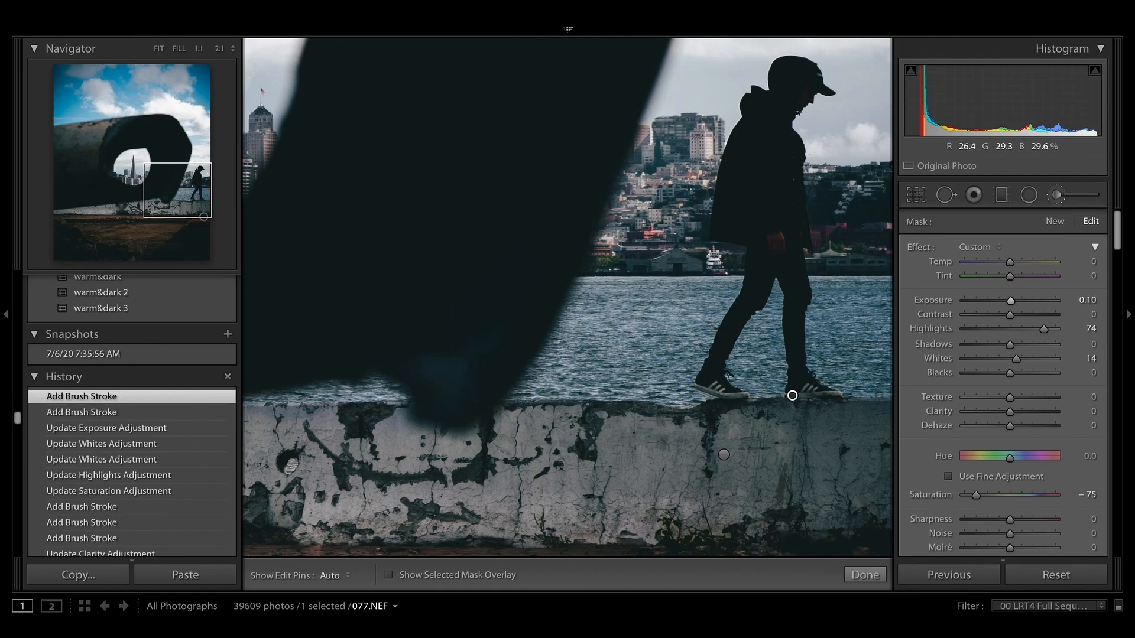
key("z")
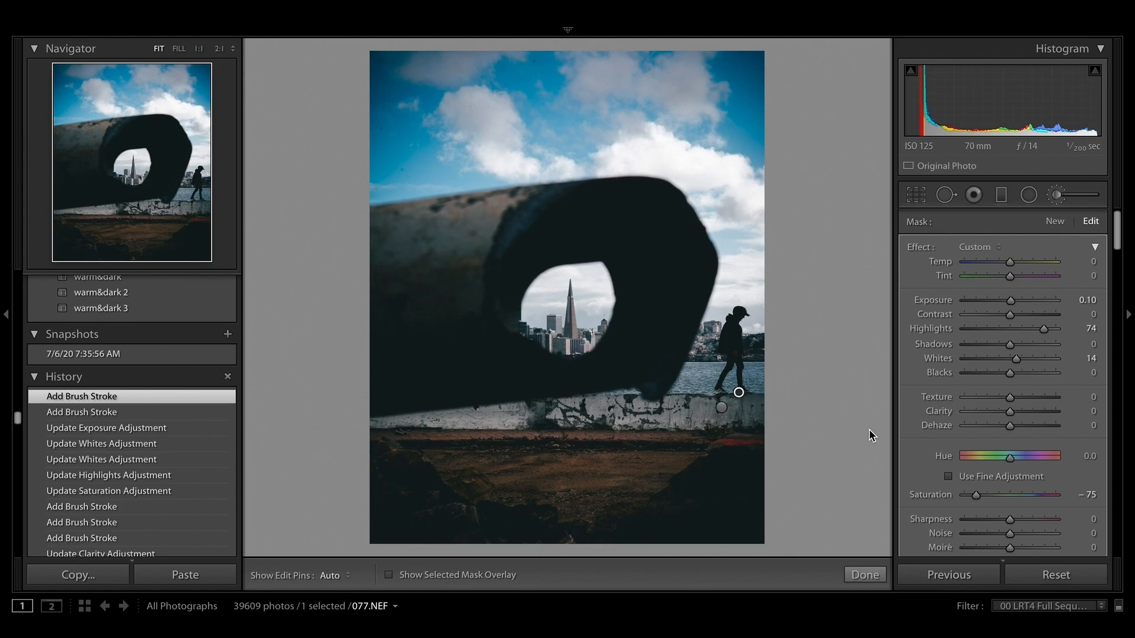
- Heal ten small spots across the upper and left parts of the sky with the spot removal brush at size 75
left_click(945, 194)
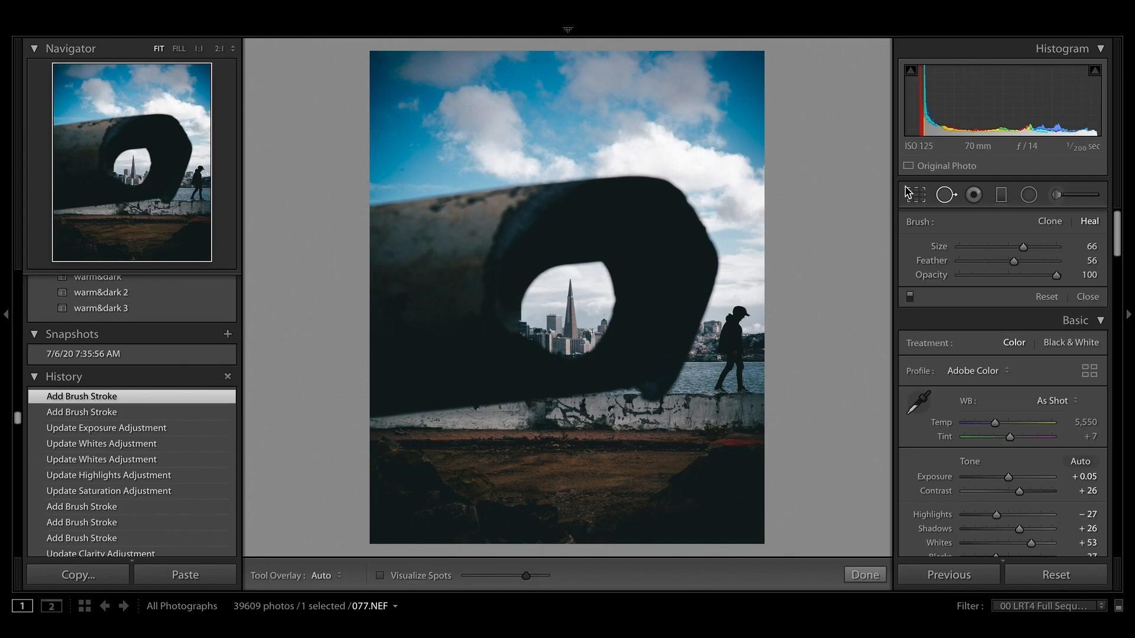
scroll(535, 60, "up", 3)
left_click(535, 60)
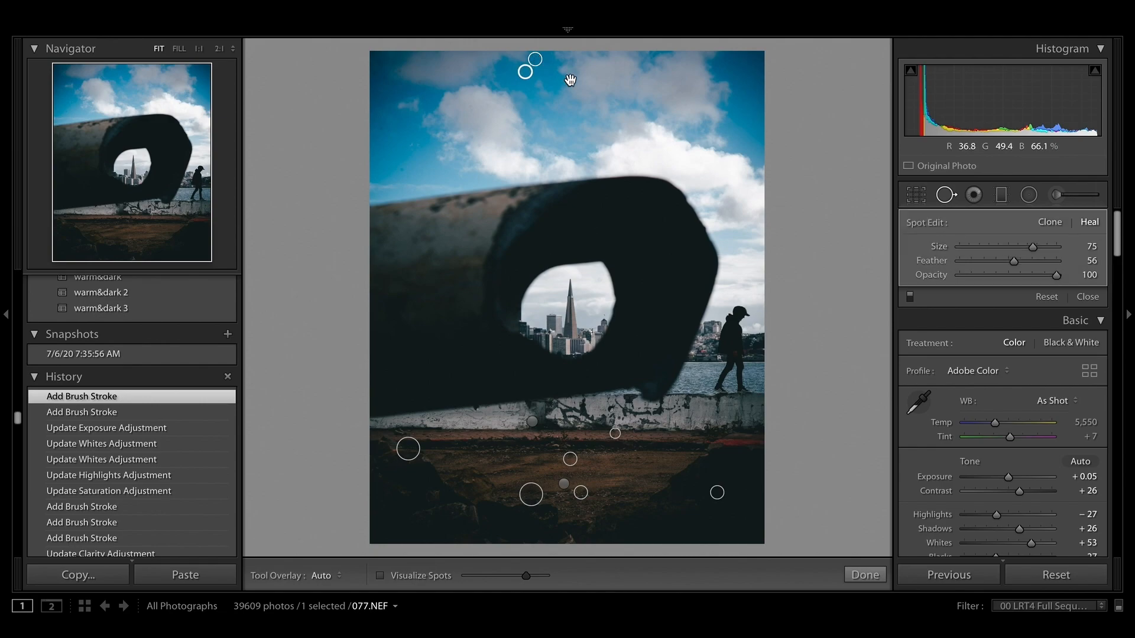
left_click(379, 127)
left_click(400, 169)
left_click(398, 69)
left_click(390, 82)
left_click(373, 72)
left_click(479, 144)
left_click(470, 106)
left_click(435, 86)
left_click(419, 81)
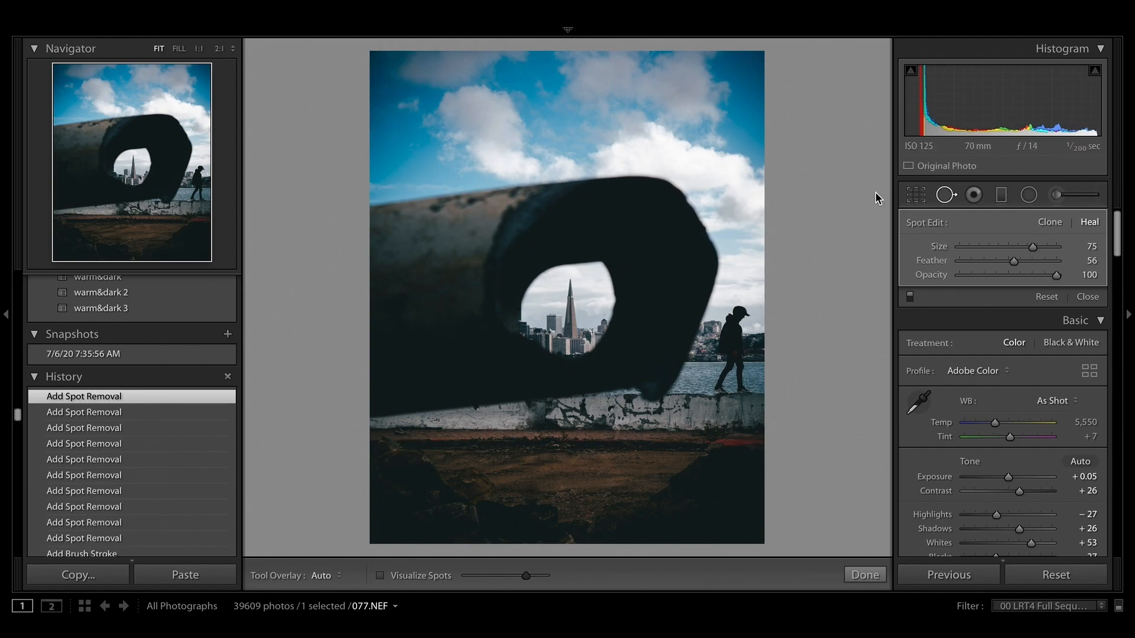
left_click(946, 196)
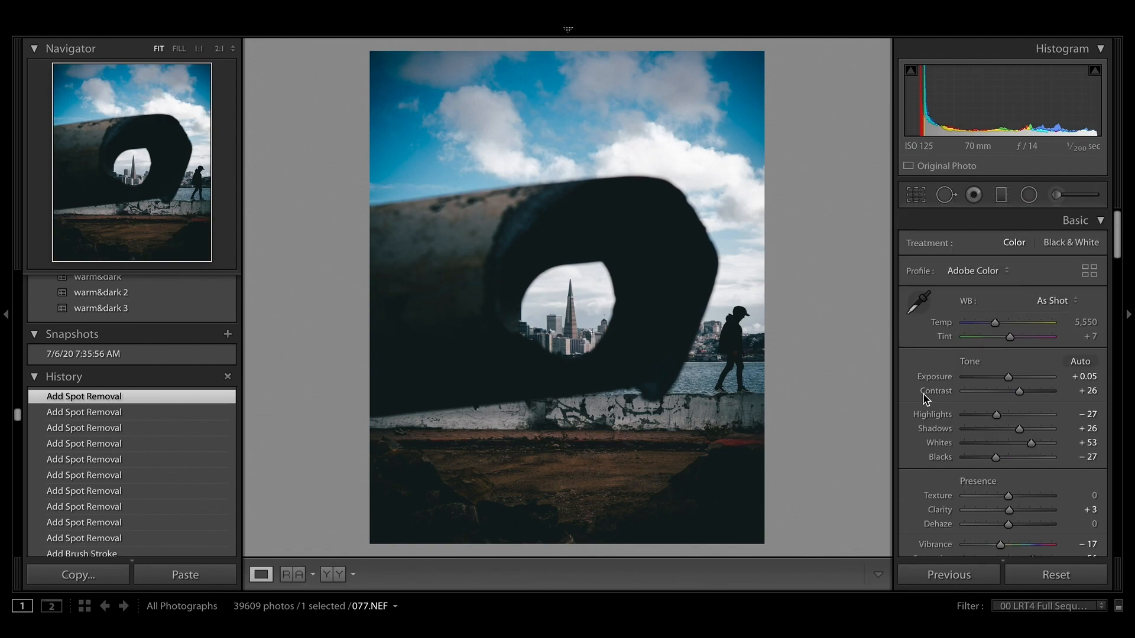
- Reposition the graduated filter over the foreground and adjust its Shadows
left_click(1001, 195)
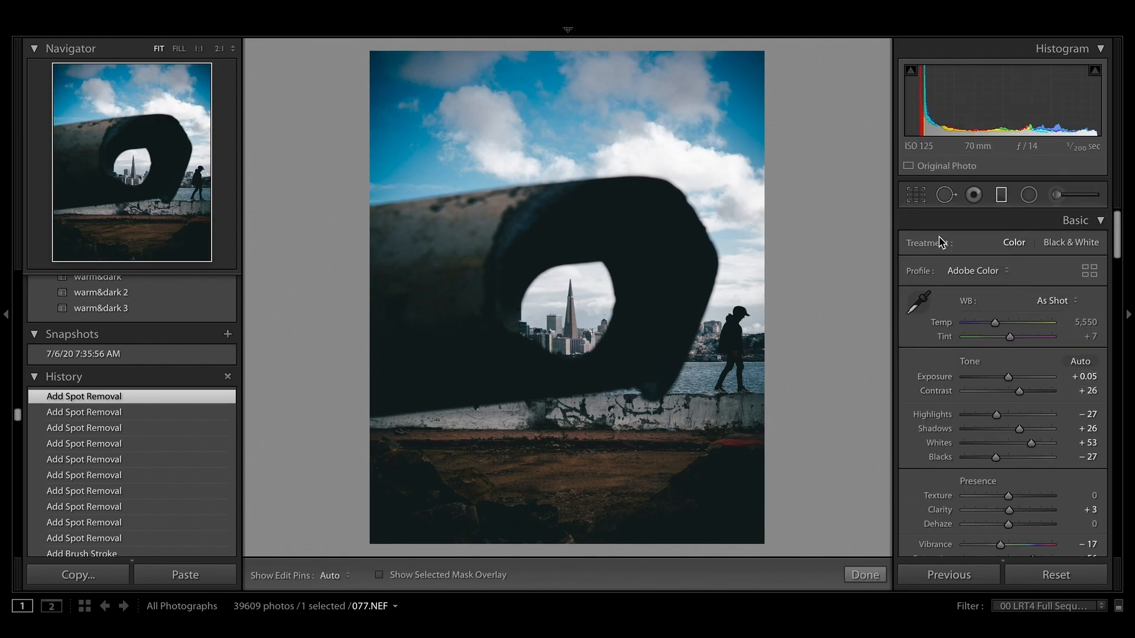
left_click(572, 425)
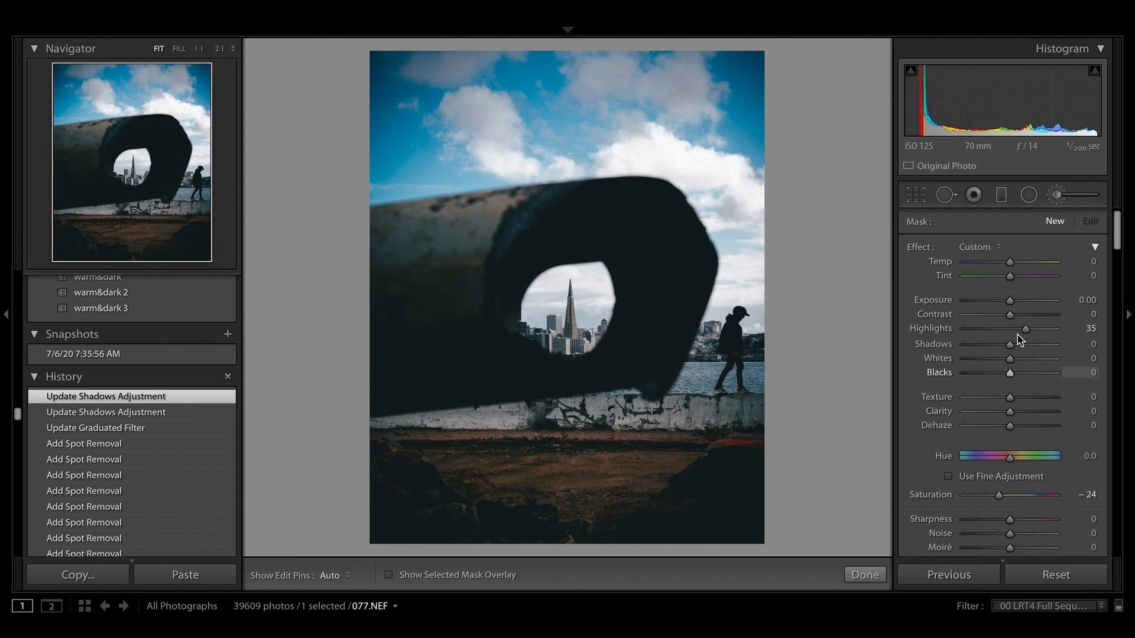
- Paint over the skyline inside the pipe opening and the walking figure with a new Sharpness brush at 30
left_click(987, 245)
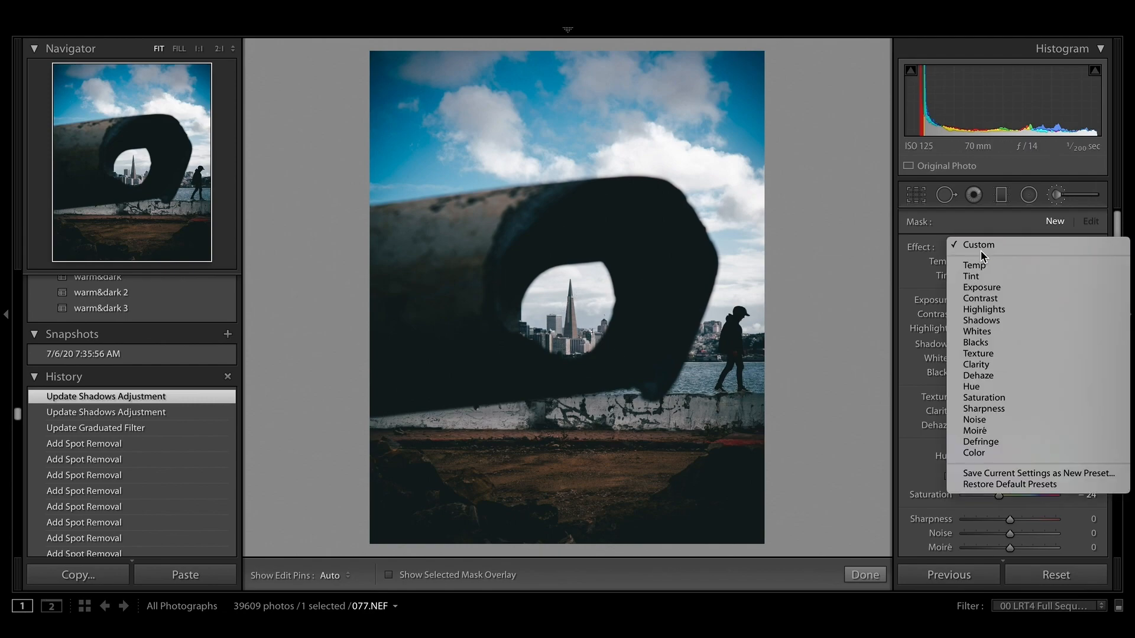
left_click(980, 407)
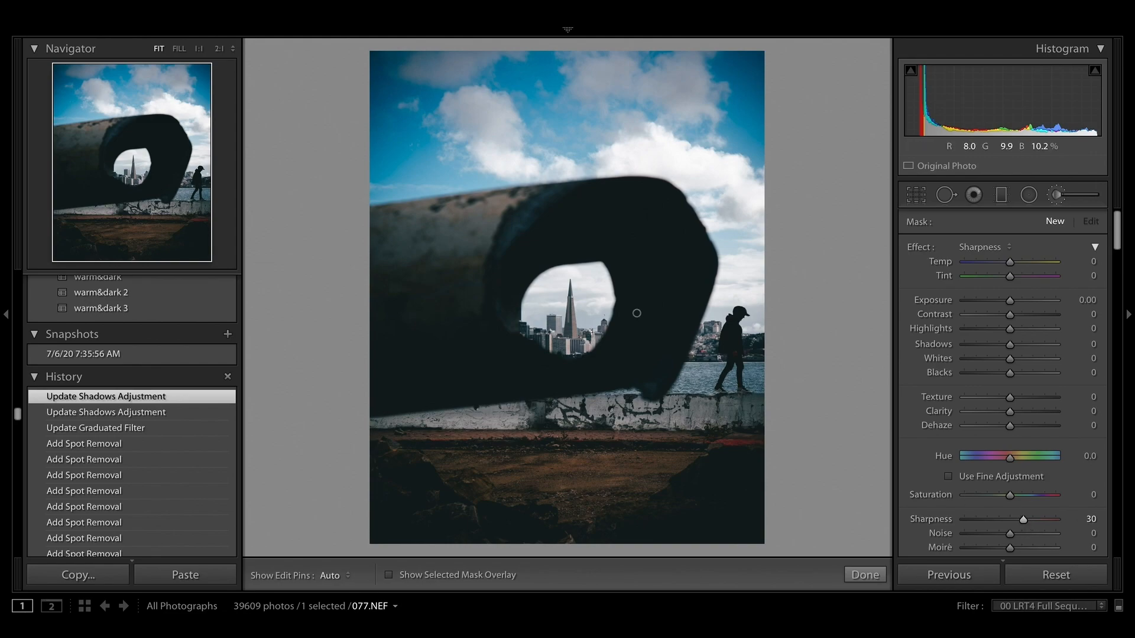
key("h")
left_click_drag(609, 324, 738, 319)
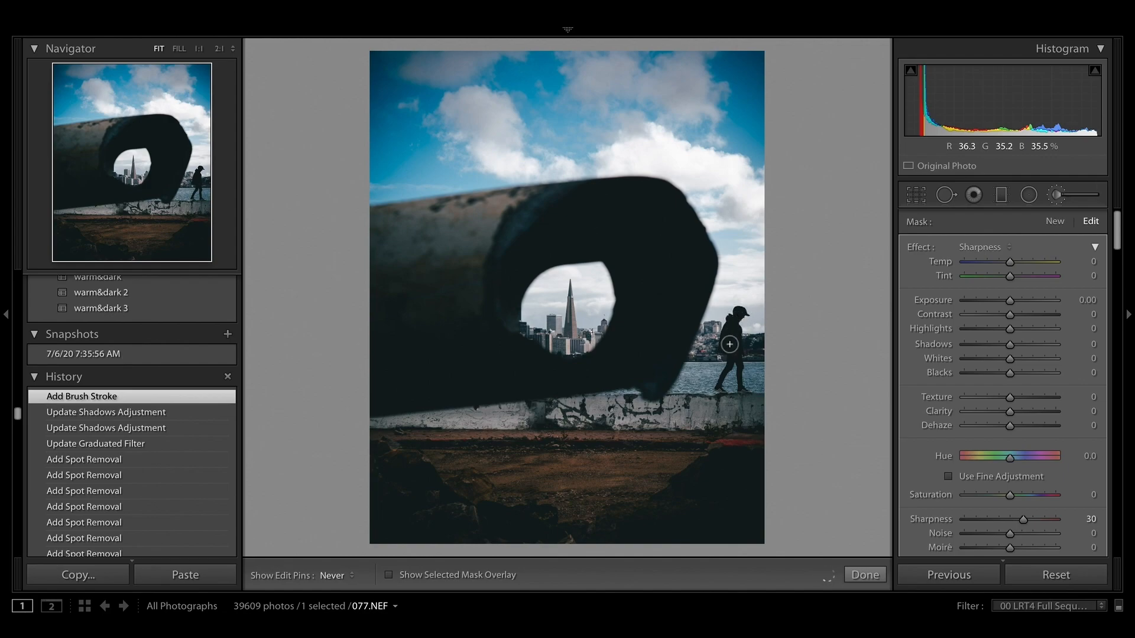
left_click_drag(741, 316, 743, 316)
- Sharpen the whole photo with Masking at 100 and Amount at 94, using the edge mask preview
scroll(1020, 404, "down", 10)
scroll(1020, 405, "down", 15)
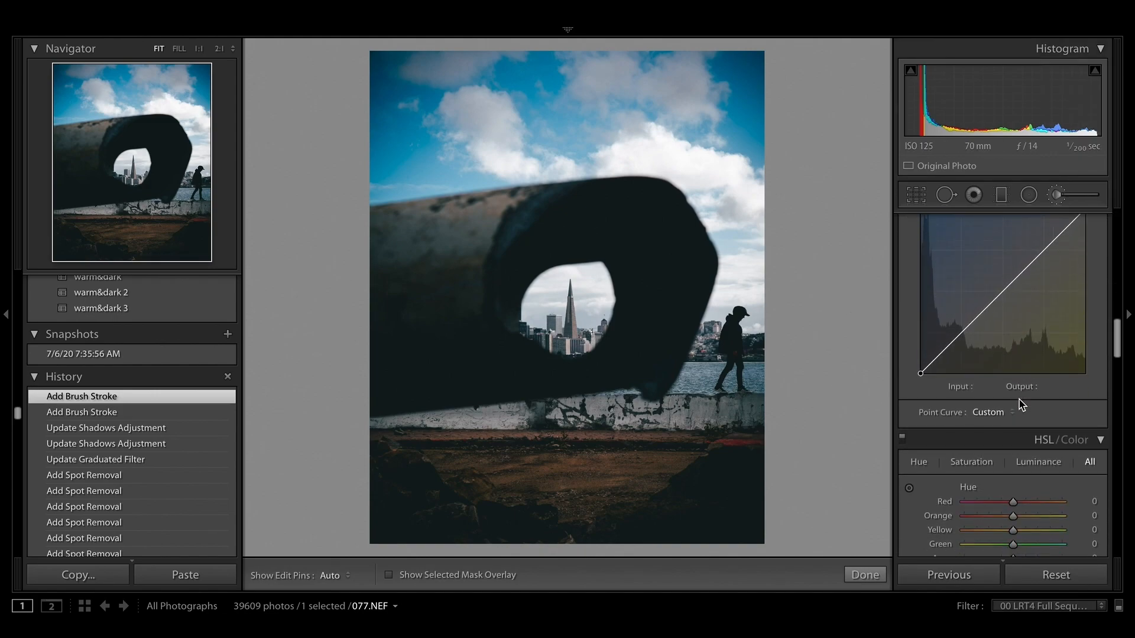
scroll(1020, 405, "down", 1)
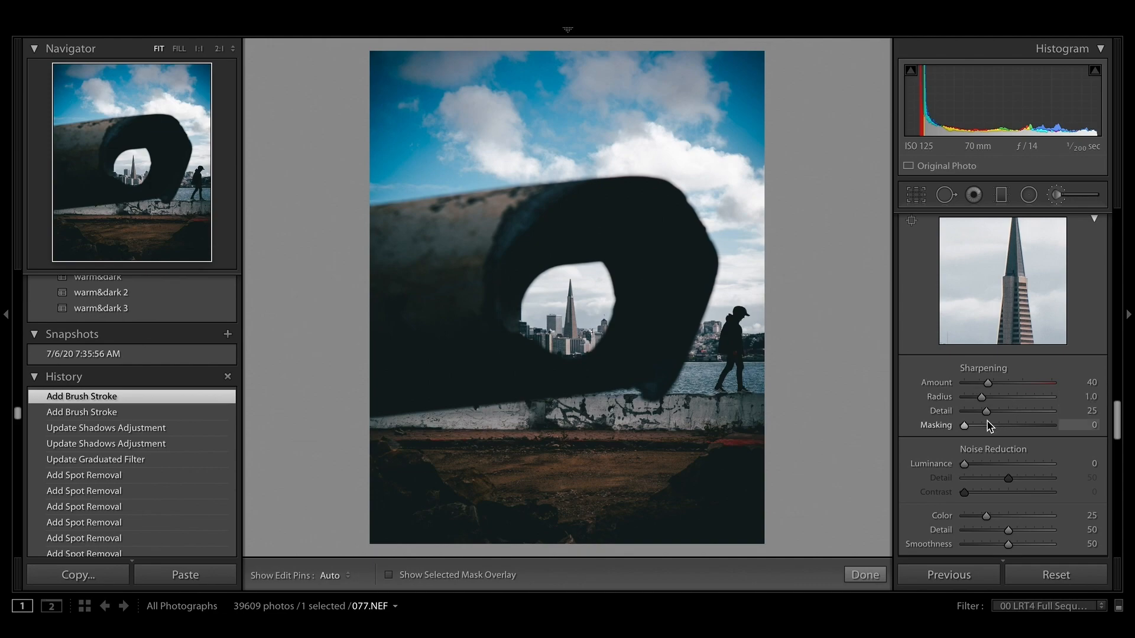
key("alt")
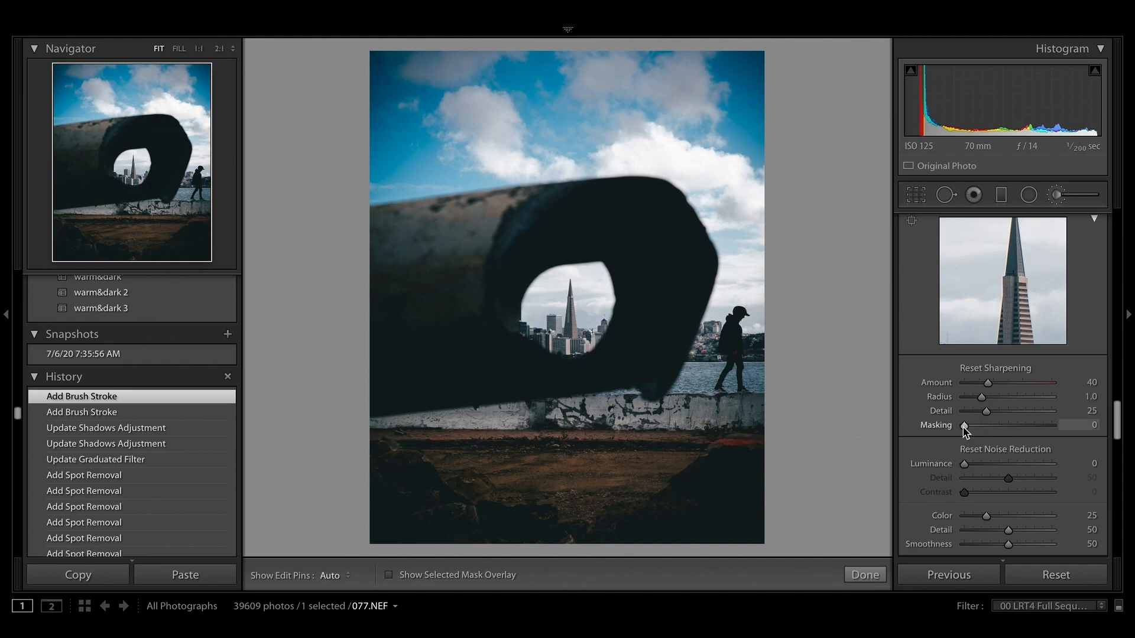
left_click_drag(965, 426, 965, 425)
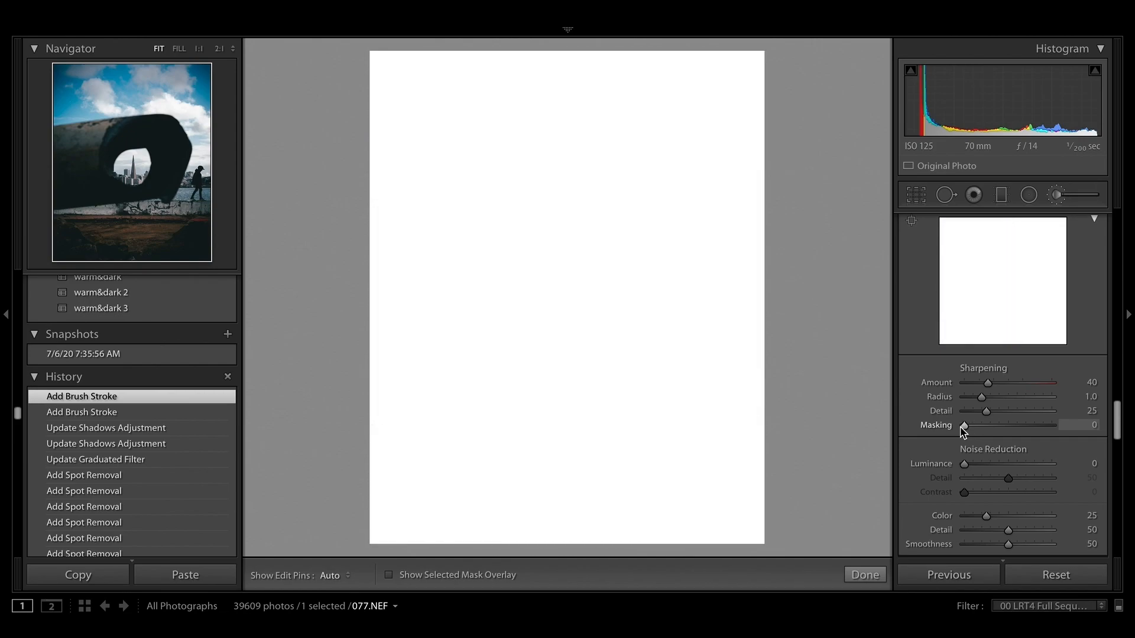
left_click_drag(965, 426, 1056, 428)
left_click_drag(988, 383, 1052, 427)
key("alt")
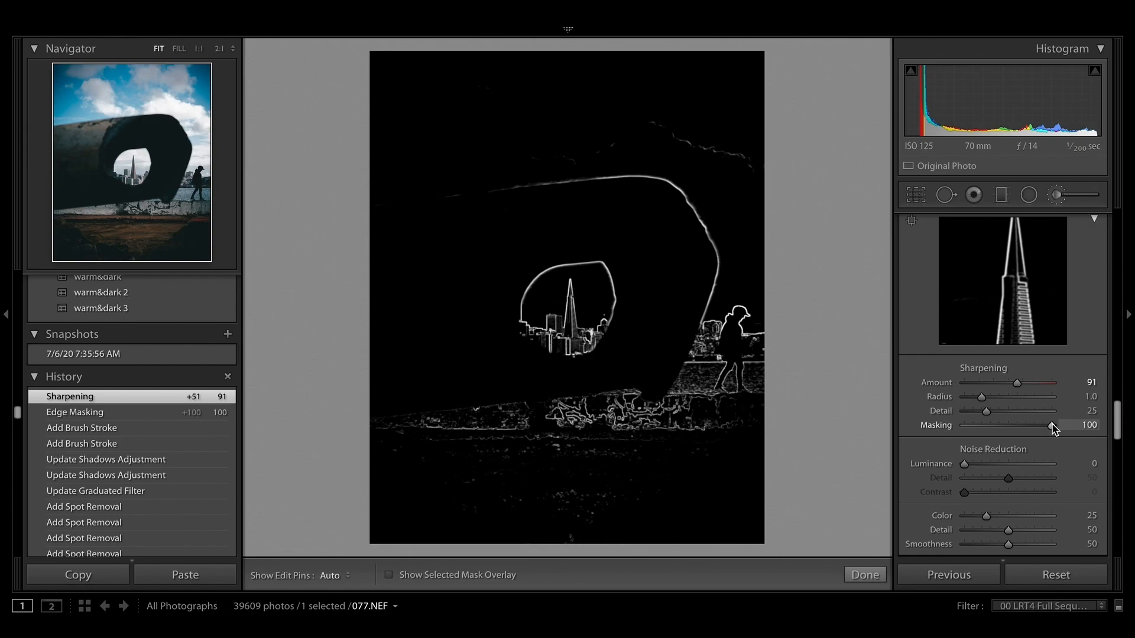
left_click_drag(1052, 427, 1052, 427)
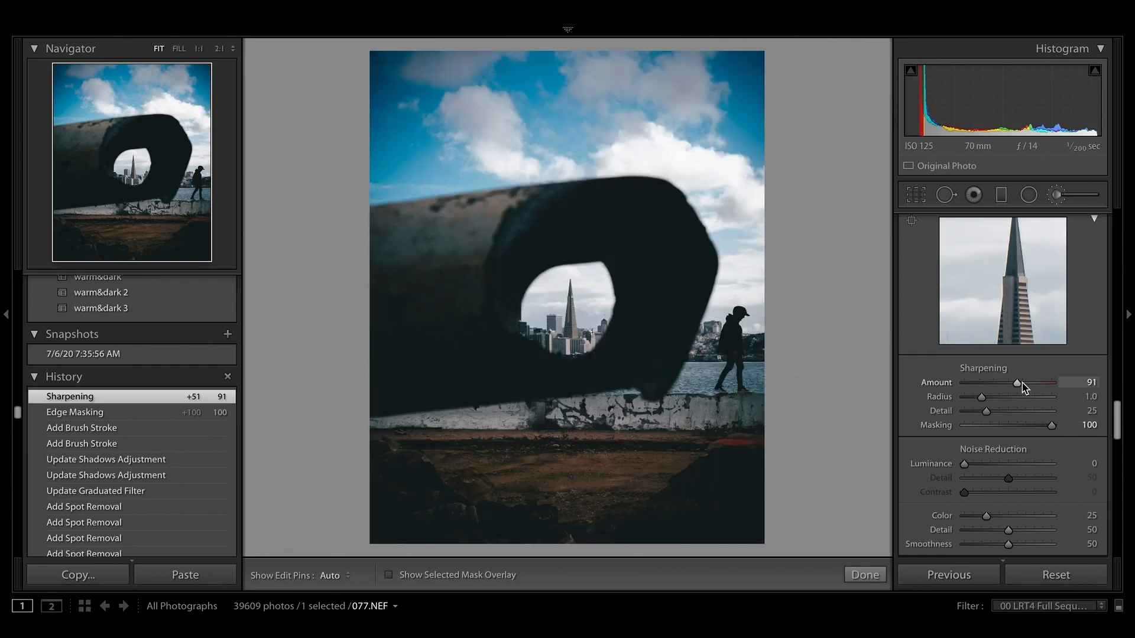
left_click_drag(1024, 387, 1024, 387)
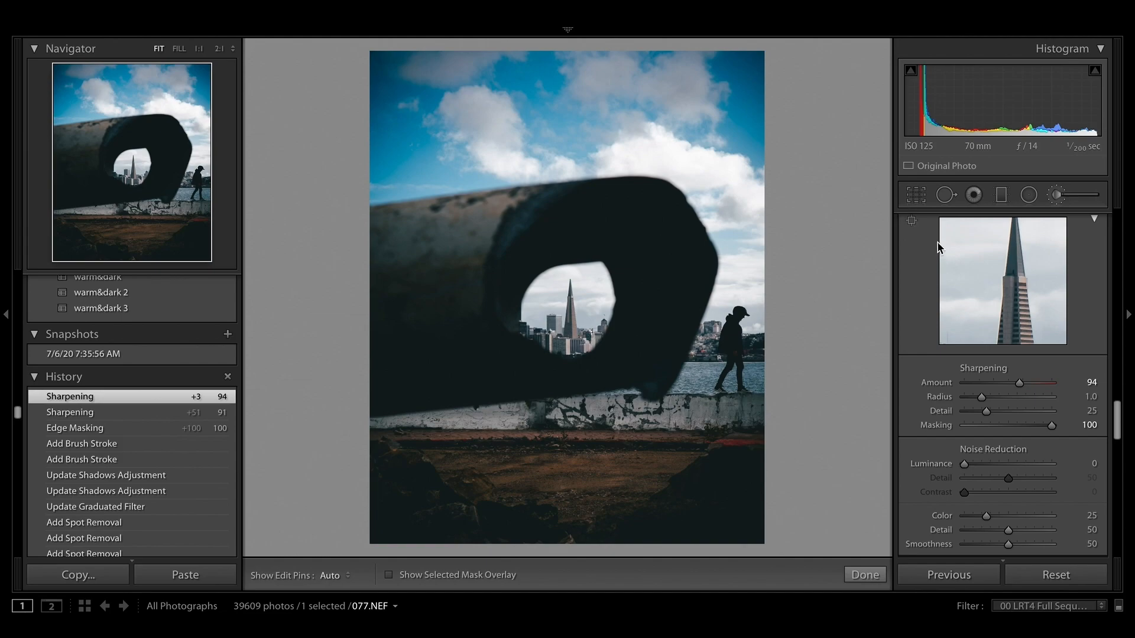
- Compare the edited photo with its original version and inspect the area covered by the Sharpness brush
key("backslash")
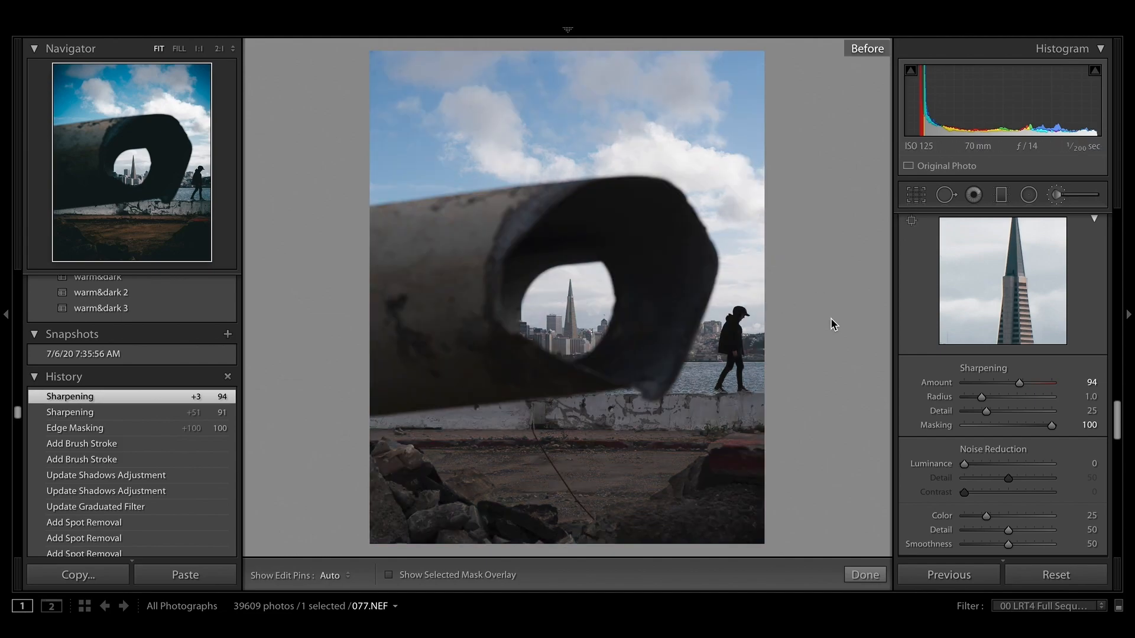
key("backslash")
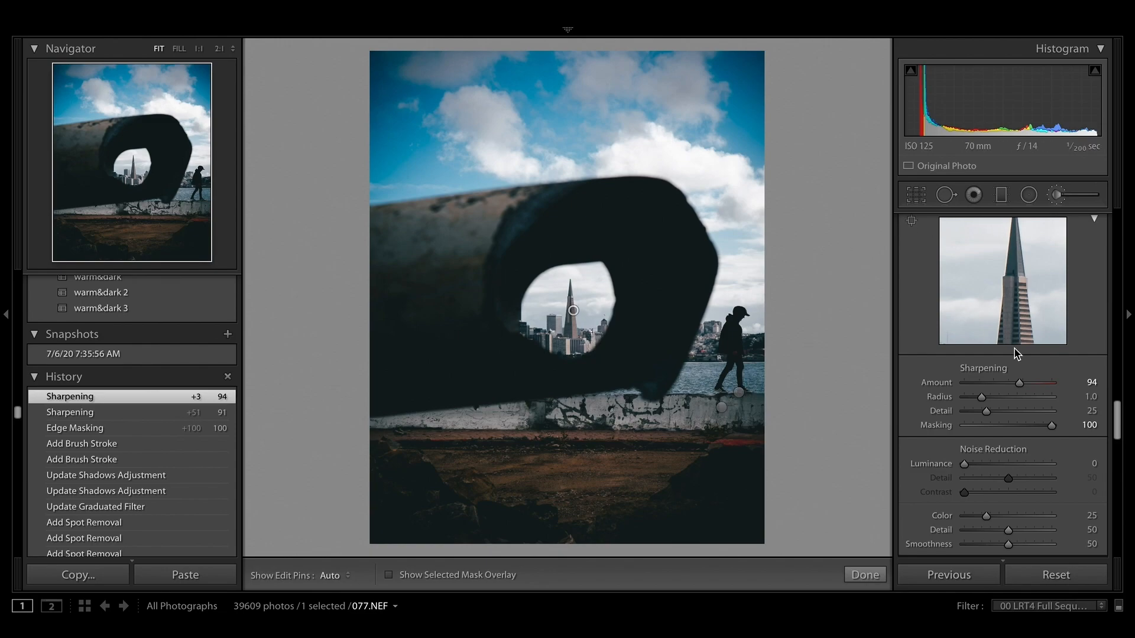
scroll(1015, 353, "up", 5)
scroll(1014, 353, "up", 5)
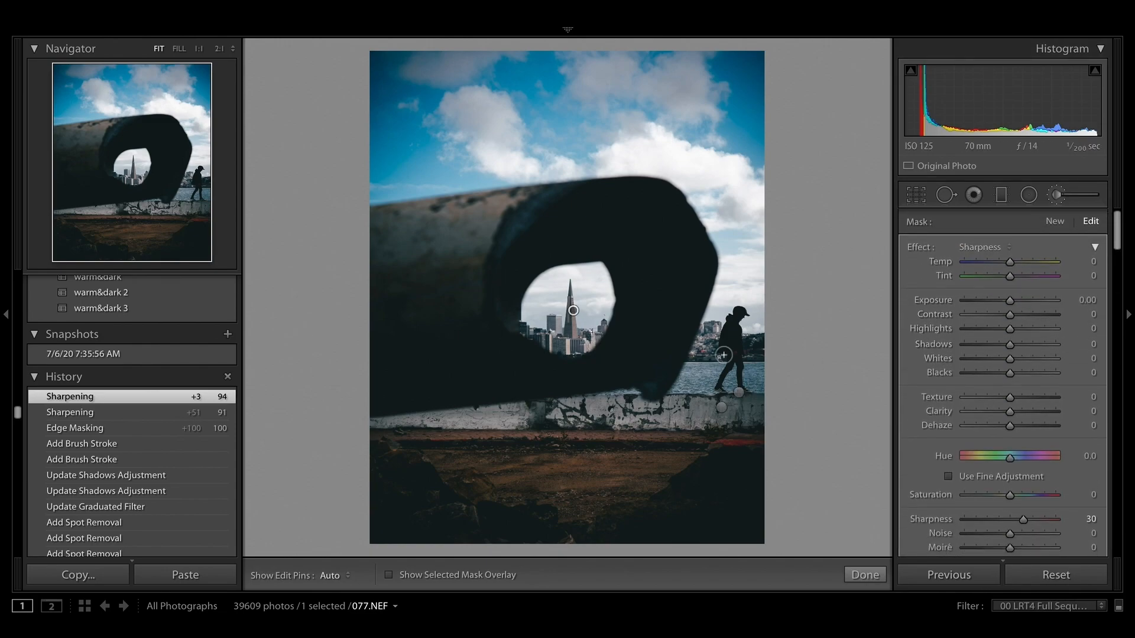
mouse_move(573, 310)
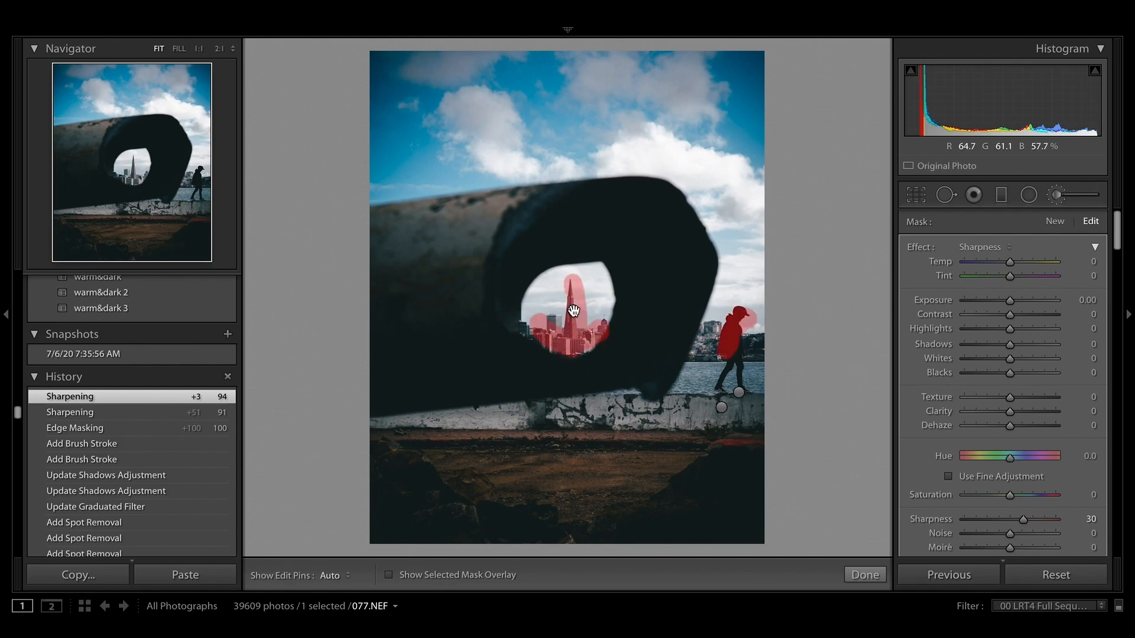